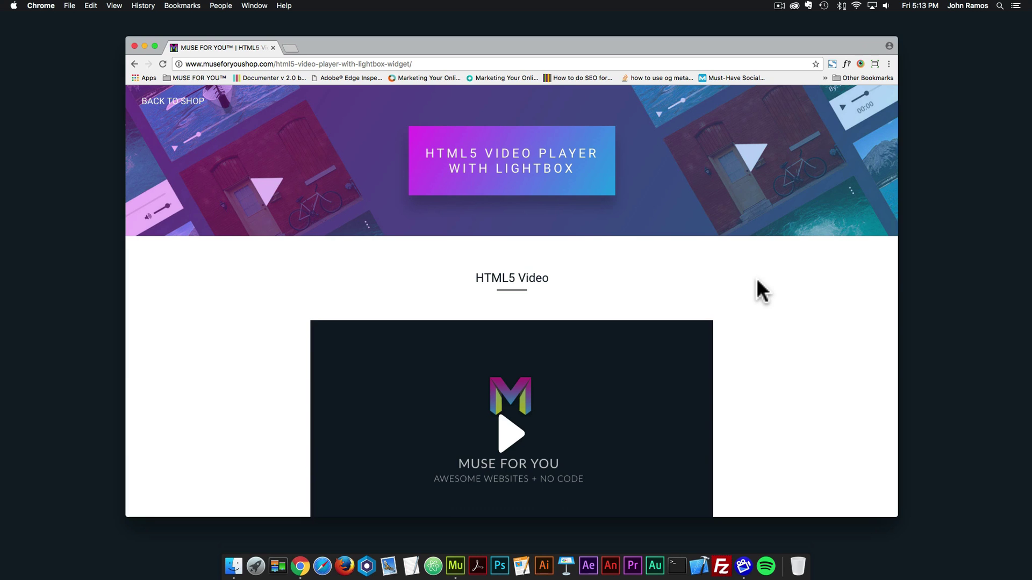
Play the embedded video in the HTML5 Video section, seek within it and pause it.
{"action": "scroll", "coordinate": [744, 293], "scroll_direction": "down", "scroll_amount": 3}
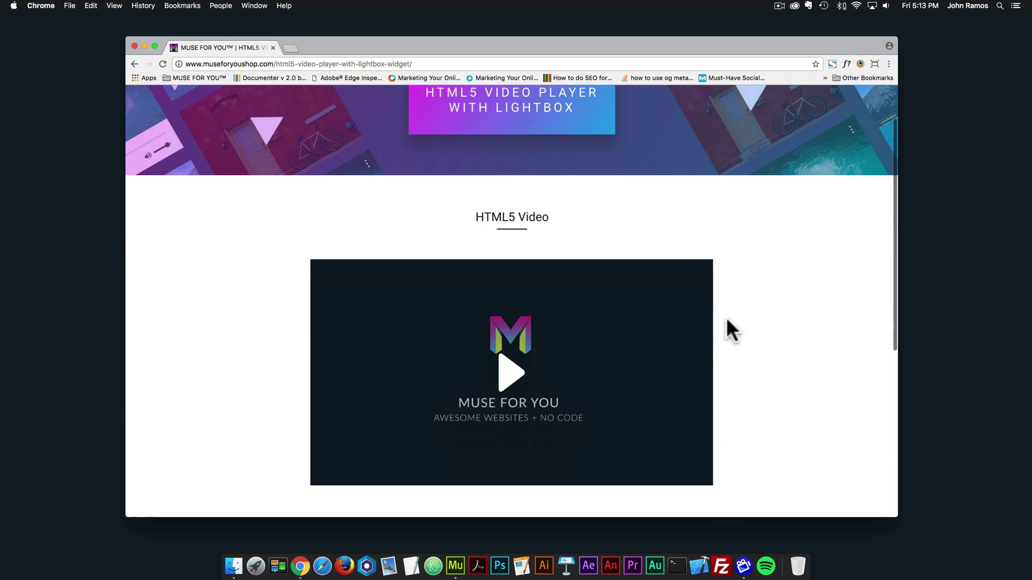
{"action": "scroll", "coordinate": [731, 330], "scroll_direction": "down", "scroll_amount": 5}
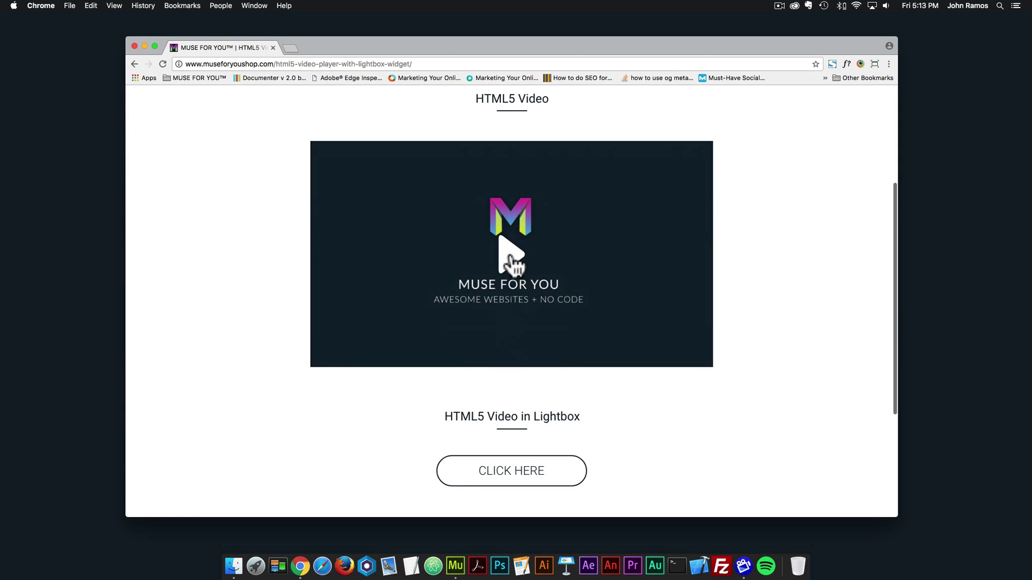
{"action": "left_click", "coordinate": [509, 258]}
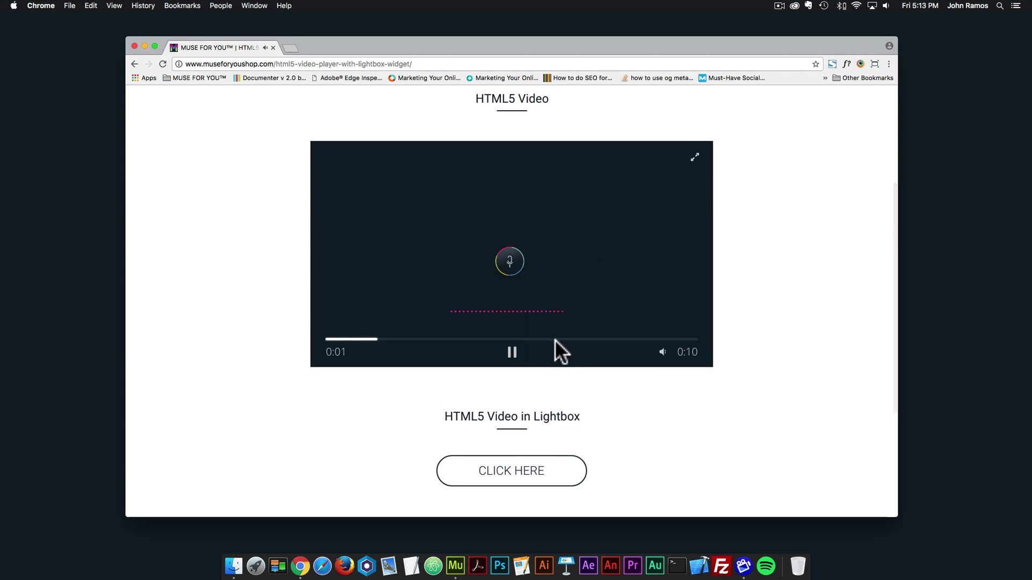
{"action": "left_click", "coordinate": [474, 341]}
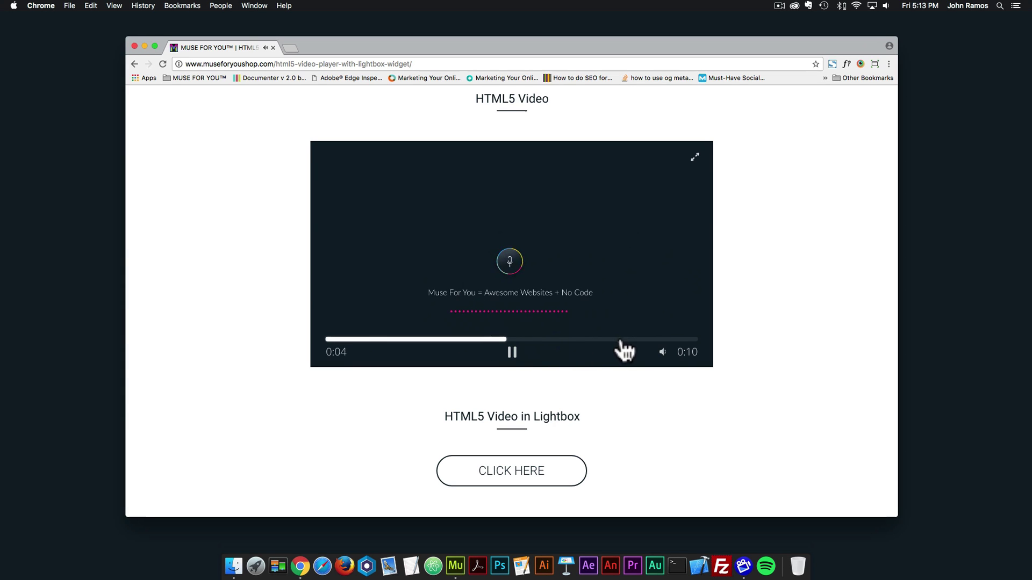
{"action": "left_click", "coordinate": [511, 353]}
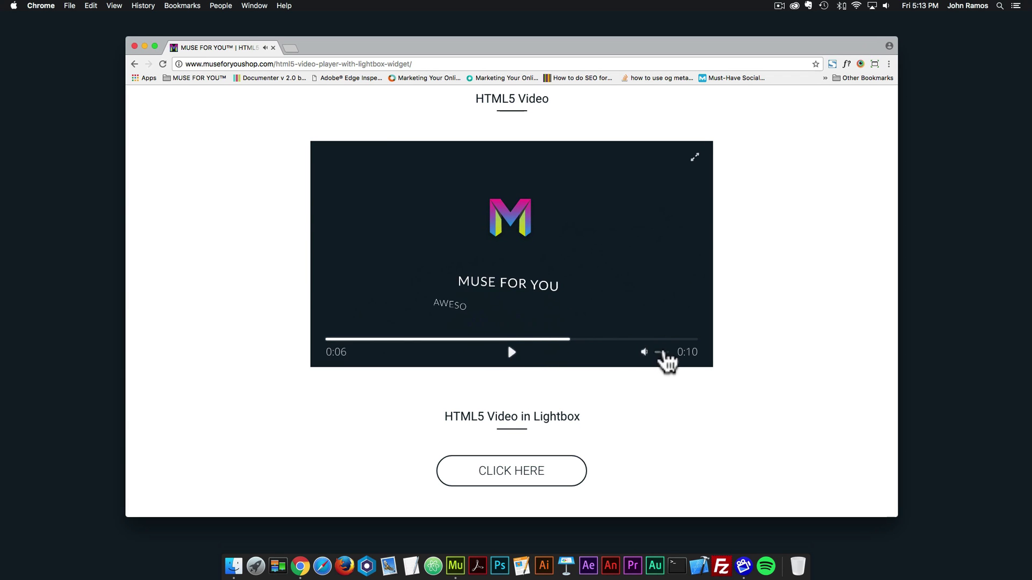
View the embedded HTML5 video in full screen, resume and pause it there, and return to the page.
{"action": "left_click", "coordinate": [696, 157]}
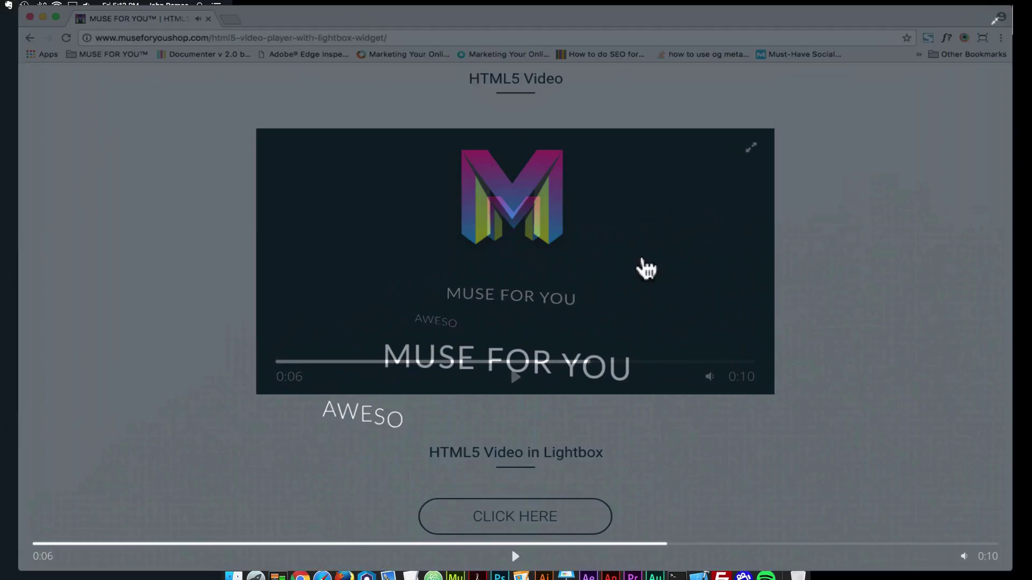
{"action": "left_click", "coordinate": [516, 565]}
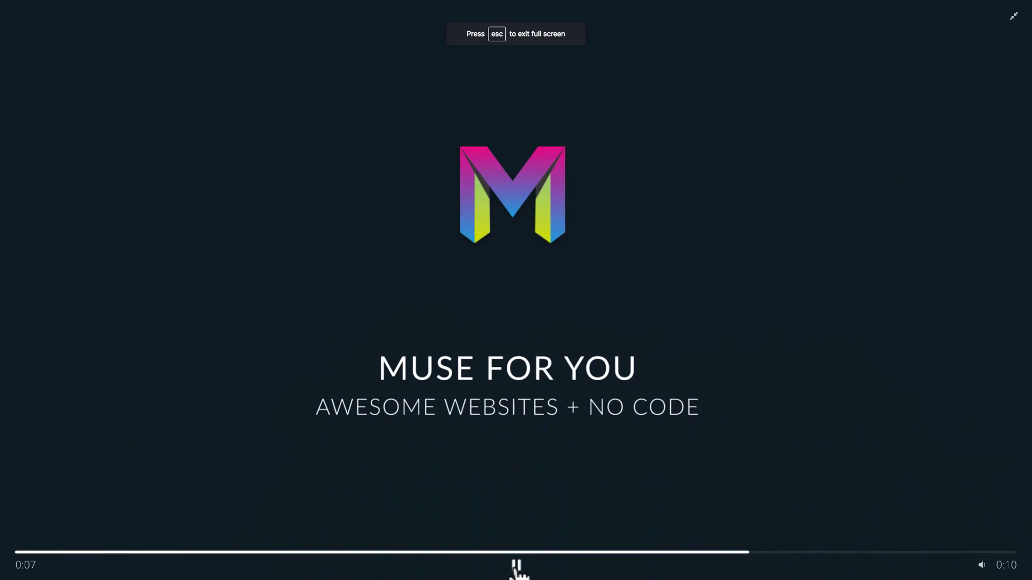
{"action": "left_click", "coordinate": [516, 565]}
{"action": "left_click", "coordinate": [1013, 16]}
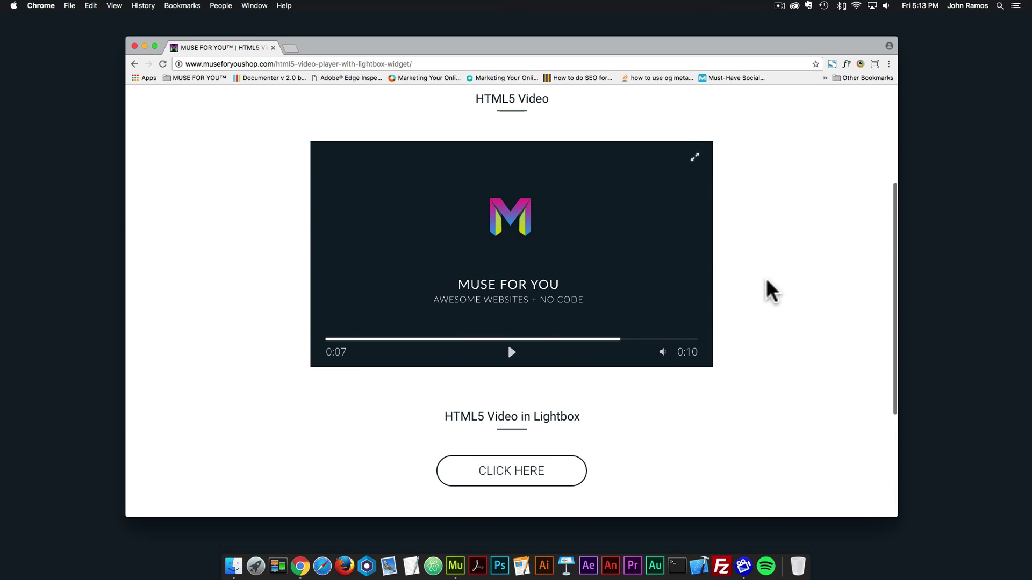
Open the HTML5 Video in Lightbox demo, let it play and pause the video.
{"action": "scroll", "coordinate": [767, 280], "scroll_direction": "down", "scroll_amount": 3}
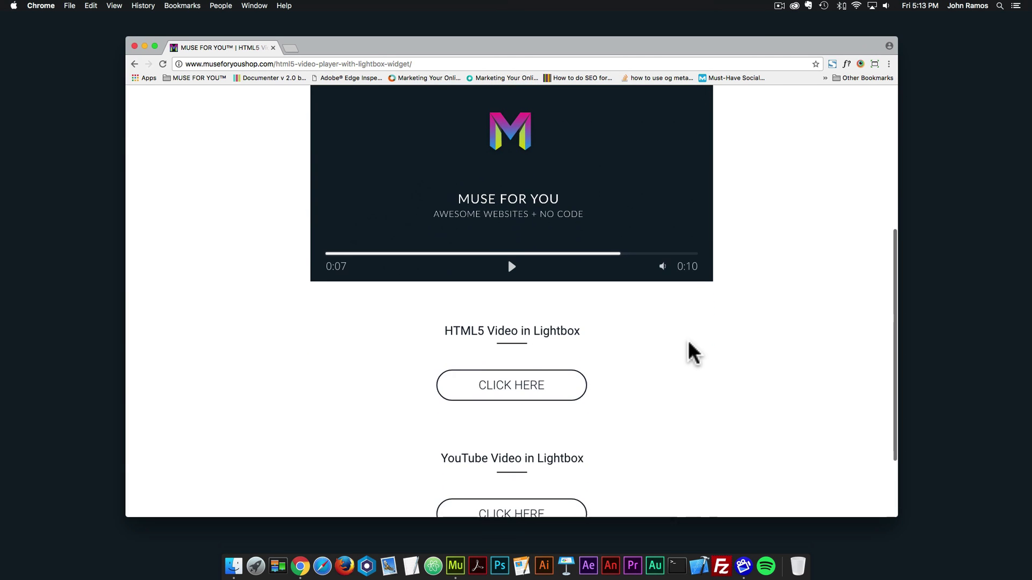
{"action": "scroll", "coordinate": [690, 350], "scroll_direction": "down", "scroll_amount": 1}
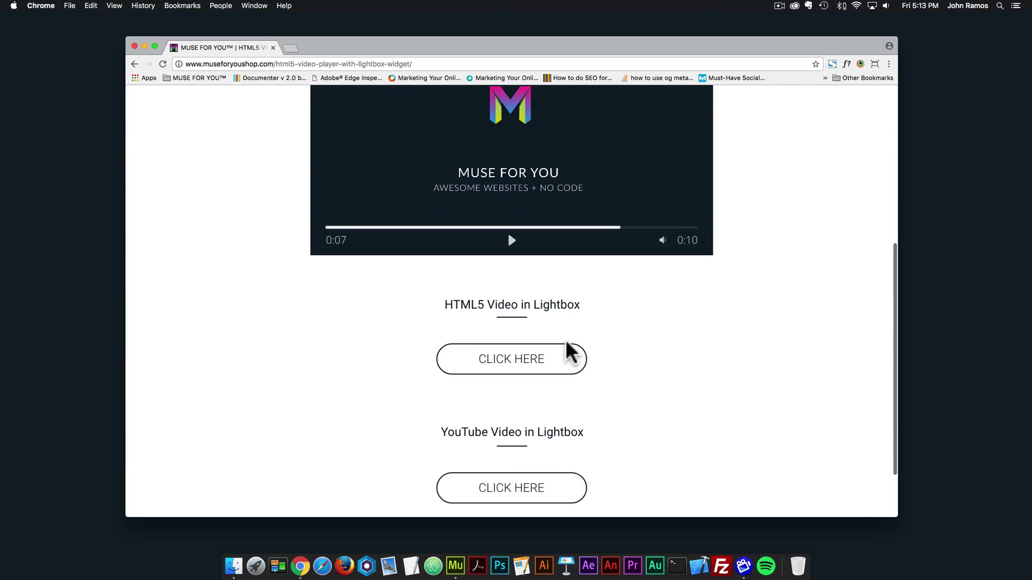
{"action": "left_click", "coordinate": [514, 363]}
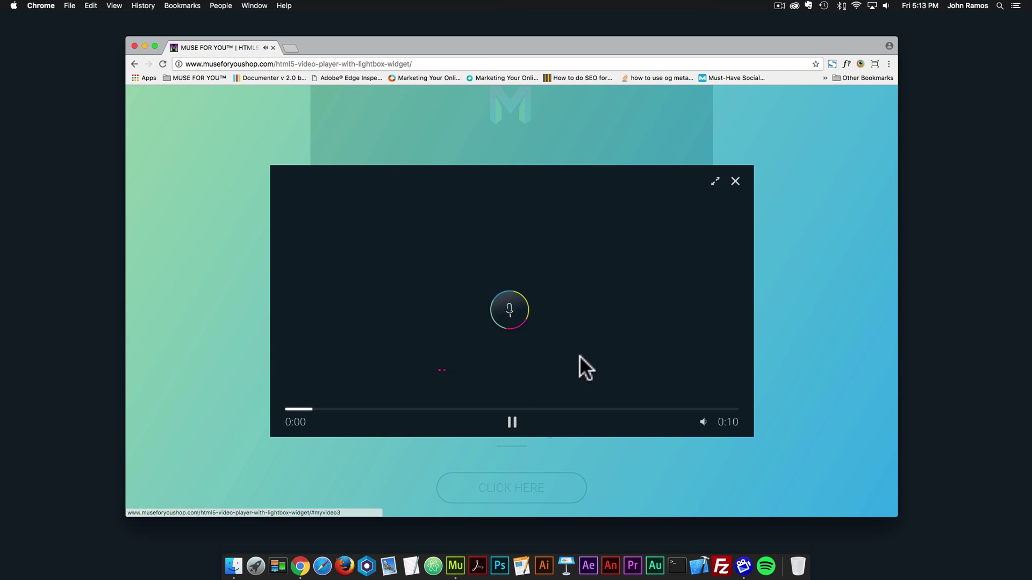
{"action": "left_click", "coordinate": [512, 424]}
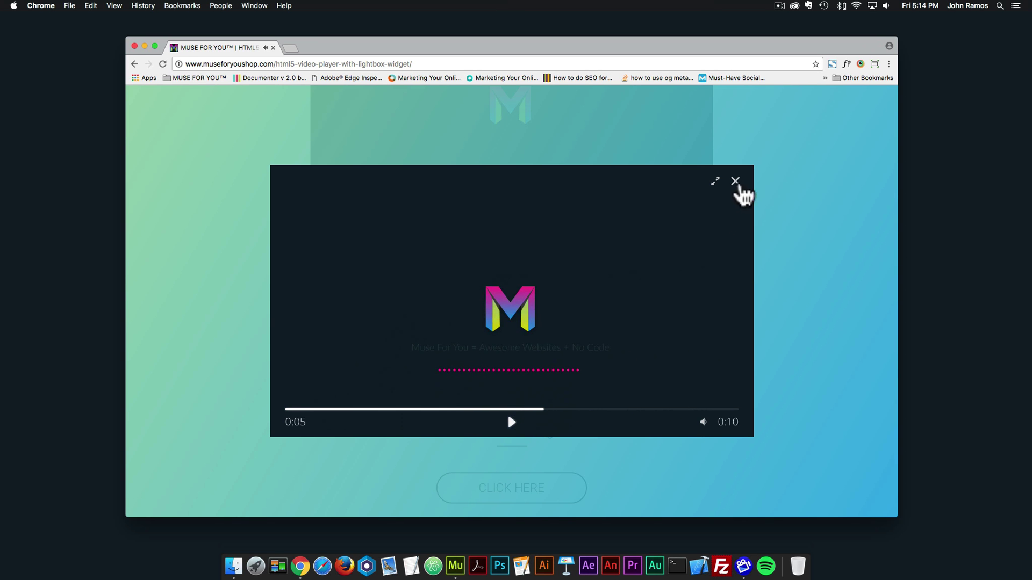
Narrow the browser window to test how the video player responds, and close the lightbox.
{"action": "left_click_drag", "start_coordinate": [898, 207], "coordinate": [858, 197]}
{"action": "left_click", "coordinate": [473, 215]}
{"action": "scroll", "coordinate": [314, 157], "scroll_direction": "up", "scroll_amount": 2}
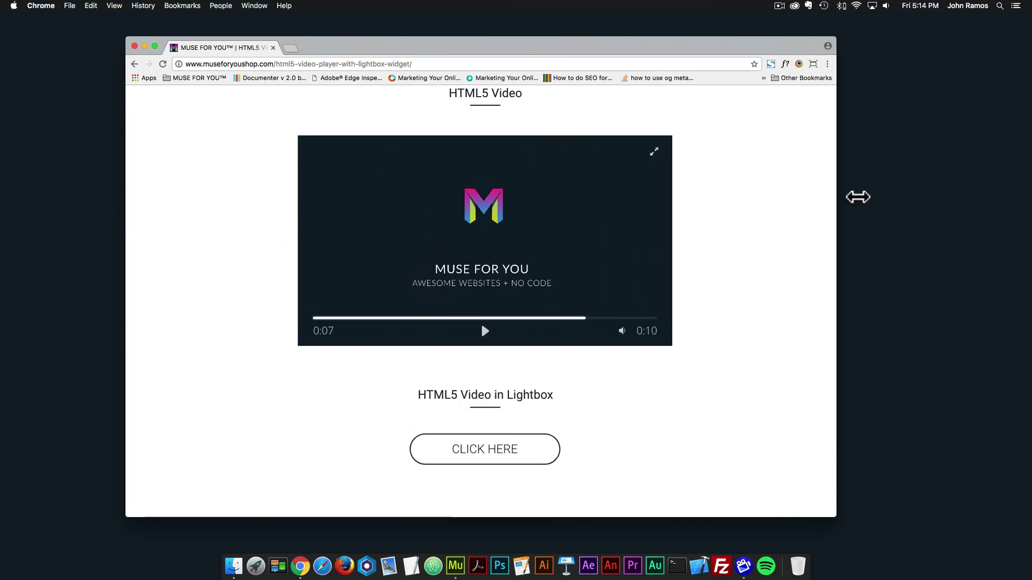
Open the YouTube Video in Lightbox demo and look at its playback.
{"action": "scroll", "coordinate": [811, 214], "scroll_direction": "down", "scroll_amount": 3}
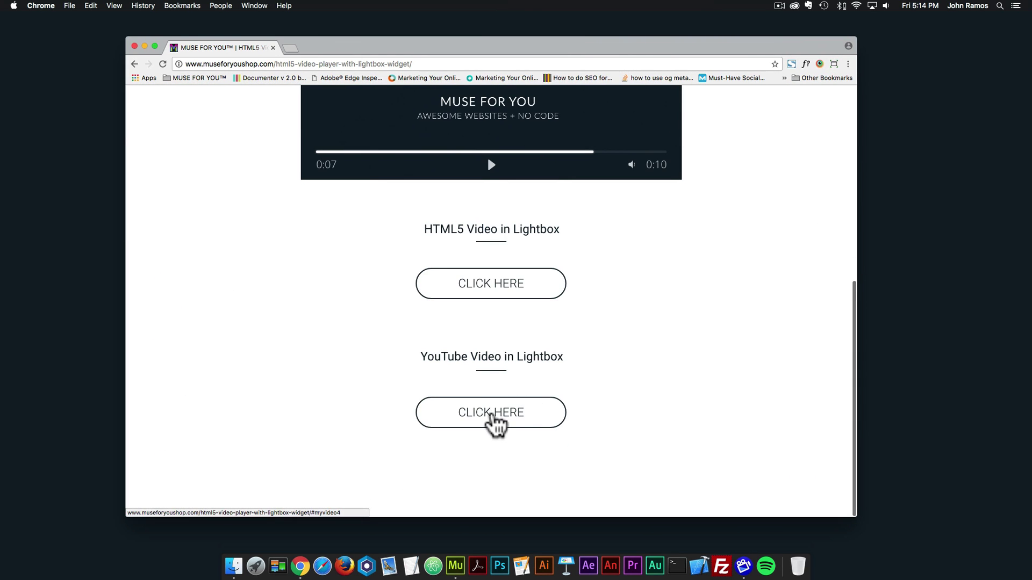
{"action": "left_click", "coordinate": [491, 415]}
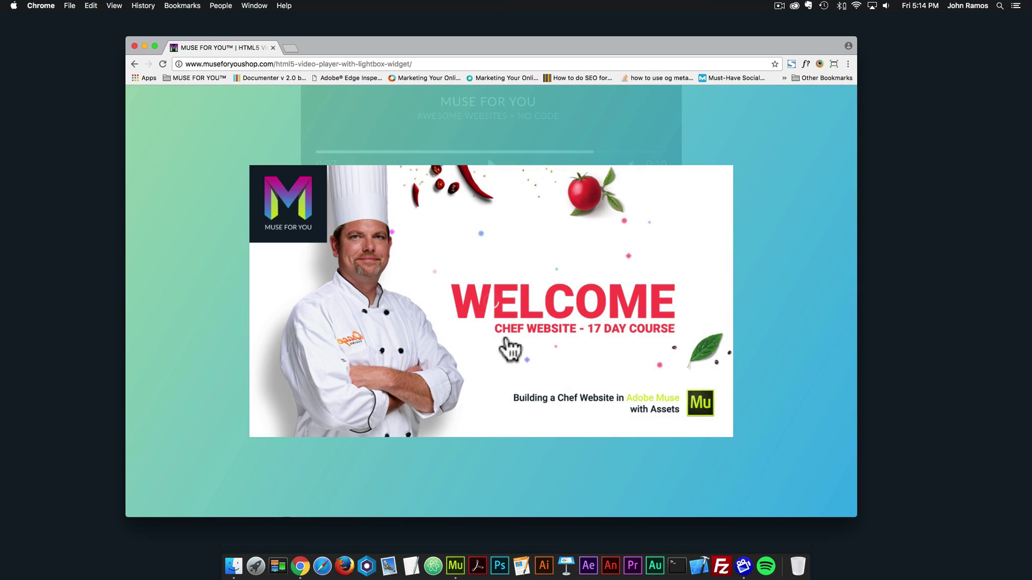
{"action": "left_click", "coordinate": [395, 398]}
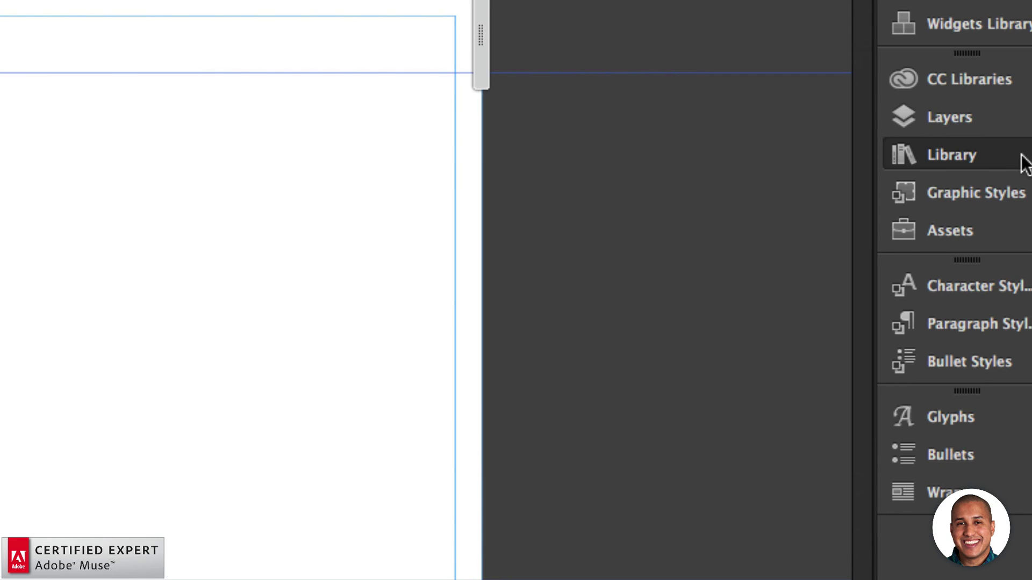
Filter the Adobe Muse library by "html5" and clear the filter again.
{"action": "left_click", "coordinate": [1024, 161]}
{"action": "left_click_drag", "start_coordinate": [380, 251], "coordinate": [244, 251]}
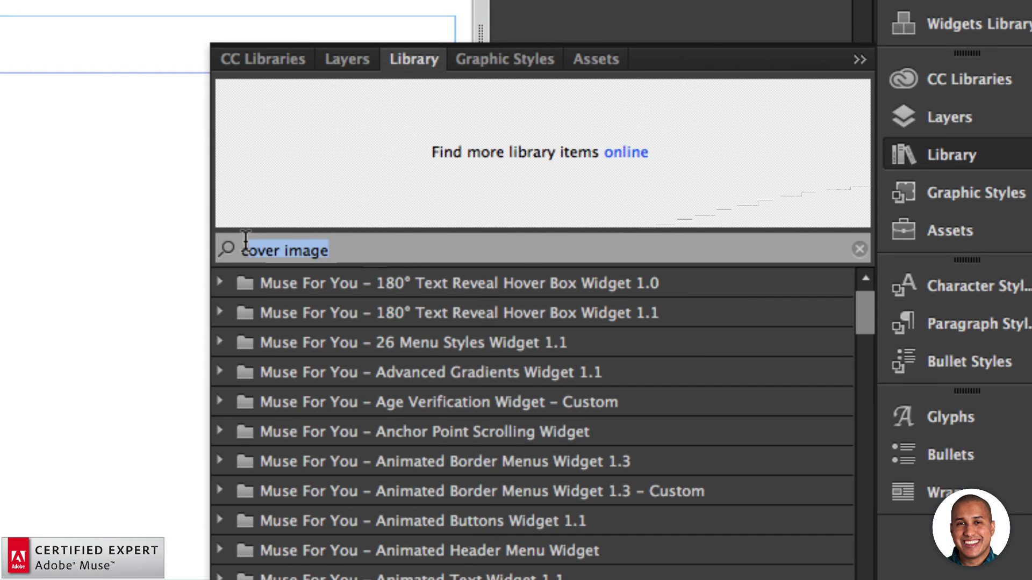
{"action": "type", "text": "html5"}
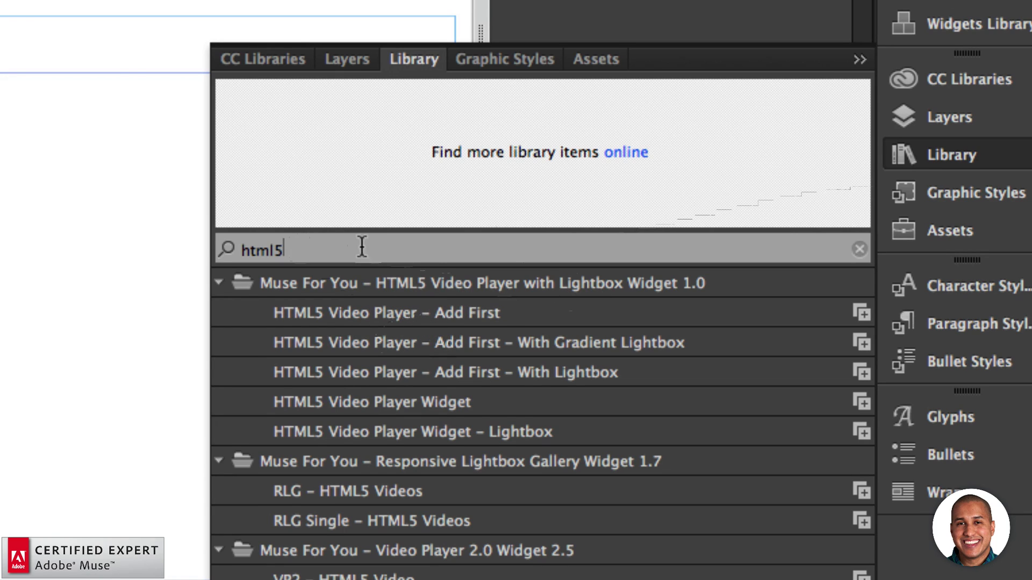
{"action": "left_click_drag", "start_coordinate": [361, 248], "coordinate": [240, 248]}
{"action": "key", "text": "BackSpace"}
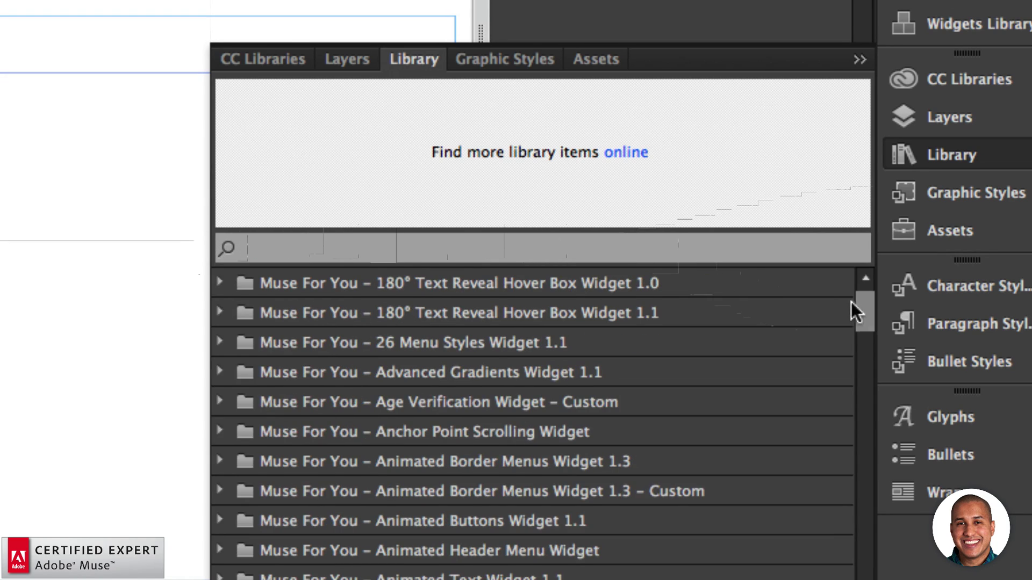
Examine the items in the library folder Muse For You – HTML5 Video Player with Lightbox Widget 1.0.
{"action": "left_click_drag", "start_coordinate": [850, 301], "coordinate": [844, 492]}
{"action": "left_click", "coordinate": [302, 315]}
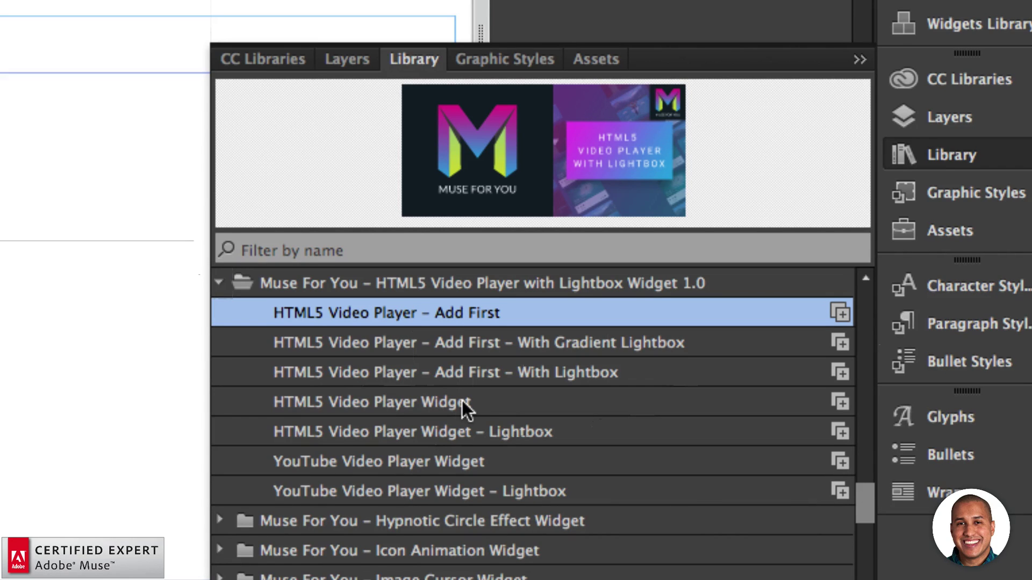
{"action": "left_click", "coordinate": [489, 431]}
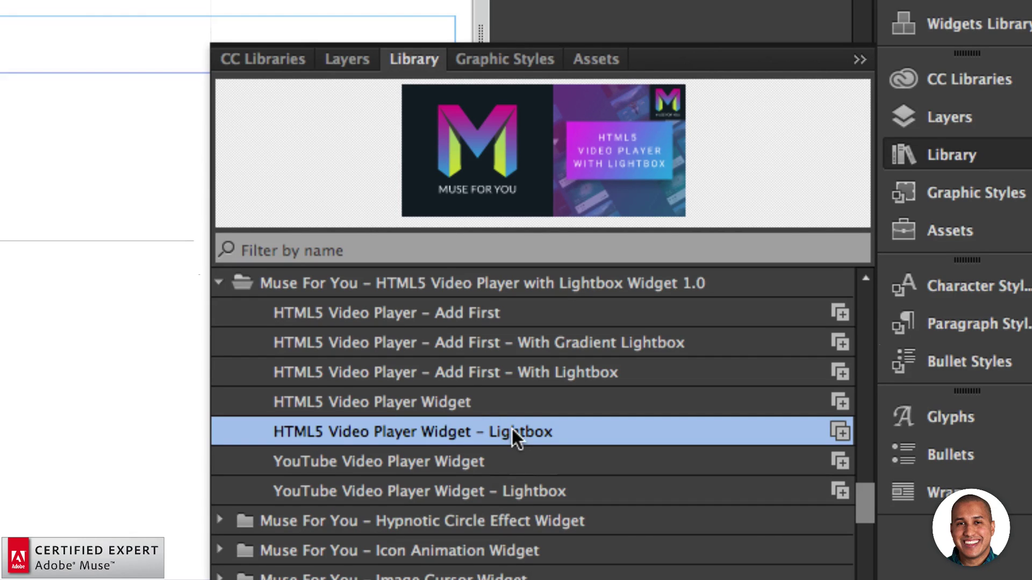
{"action": "left_click", "coordinate": [492, 464]}
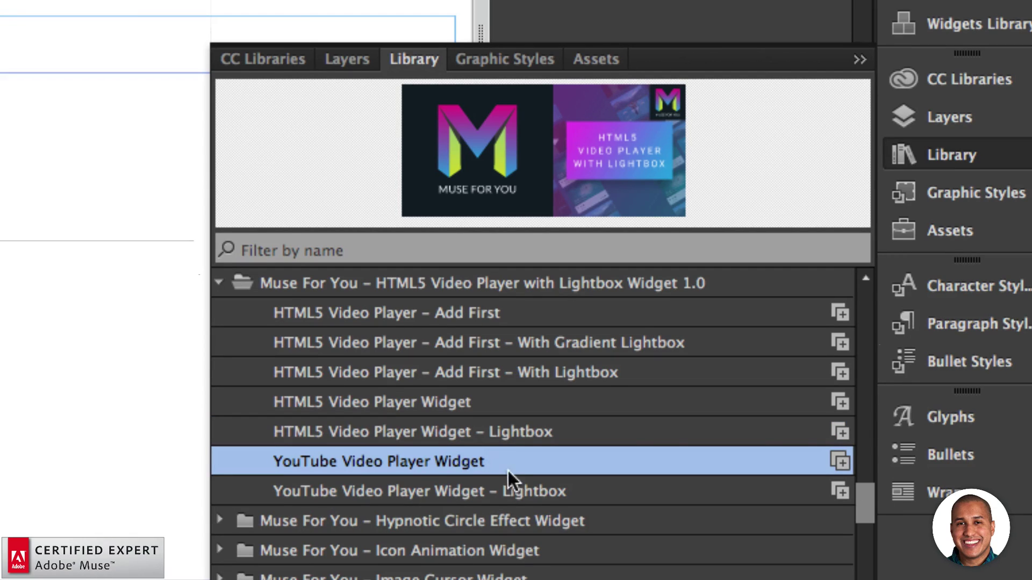
{"action": "left_click", "coordinate": [510, 490]}
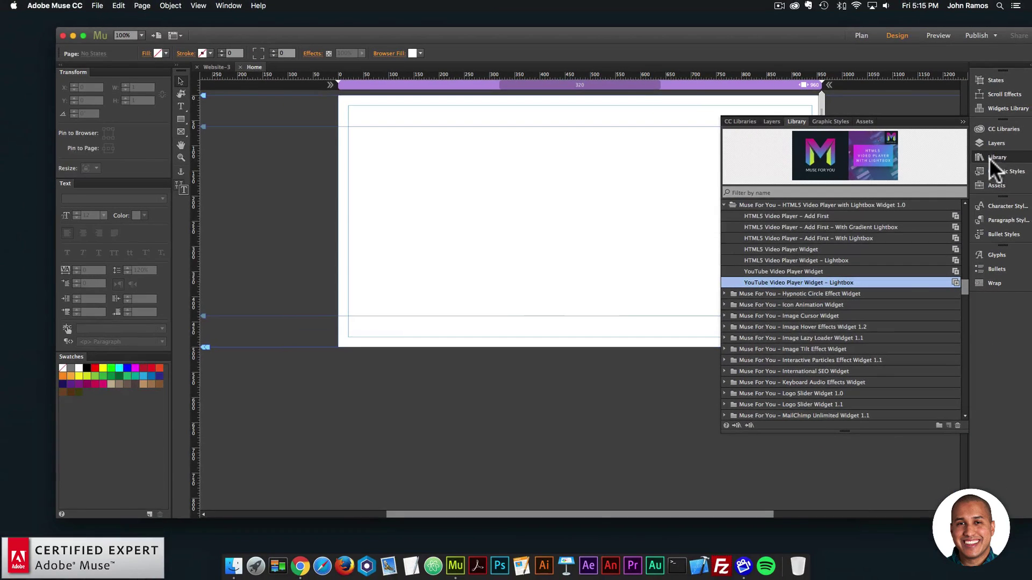
{"action": "left_click", "coordinate": [226, 5]}
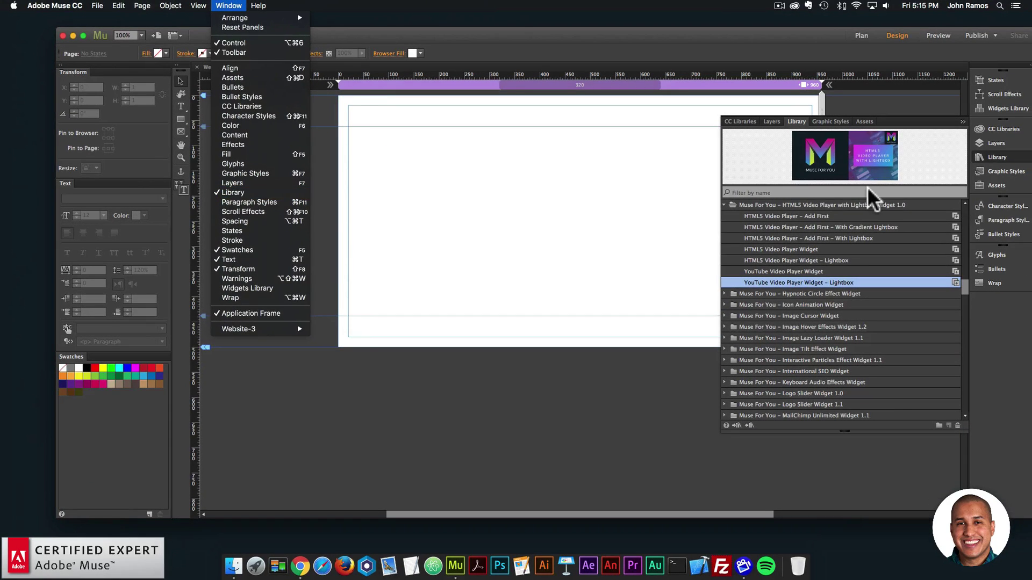
{"action": "left_click", "coordinate": [854, 191]}
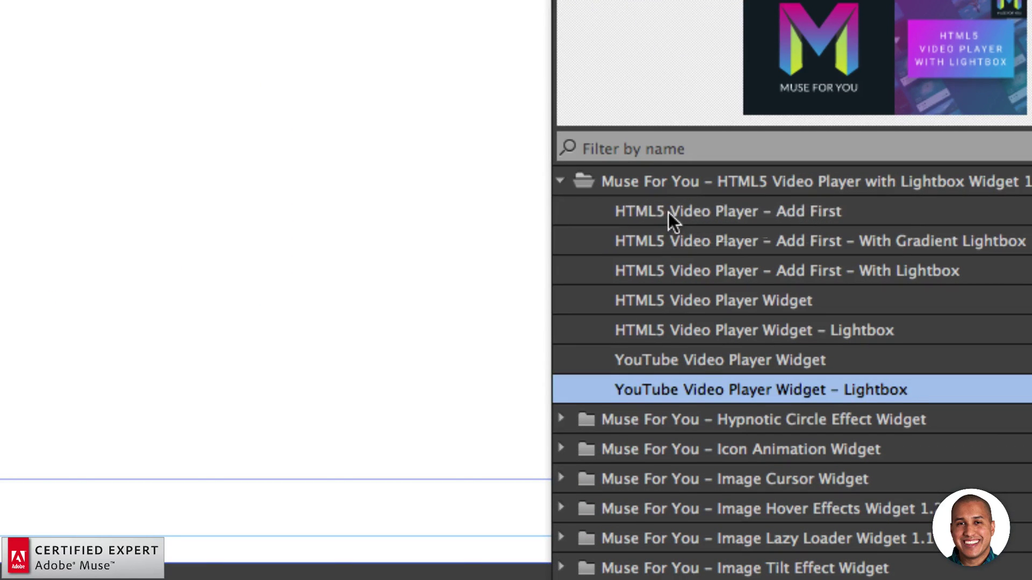
Place HTML5 Video Player – Add First – With Lightbox just outside the page's upper left edge, at about X -70, Y 58.
{"action": "left_click", "coordinate": [740, 215]}
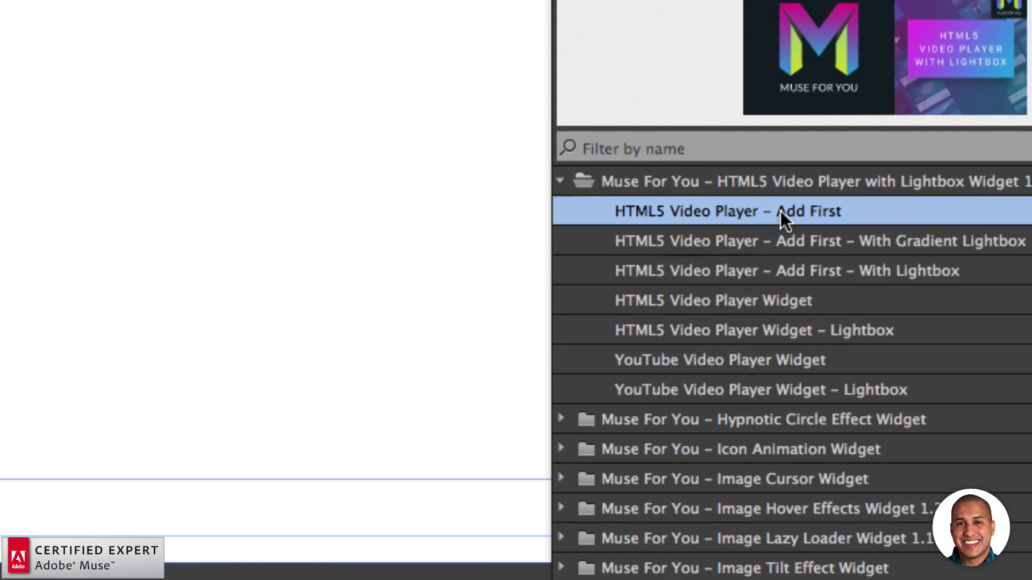
{"action": "left_click", "coordinate": [785, 246]}
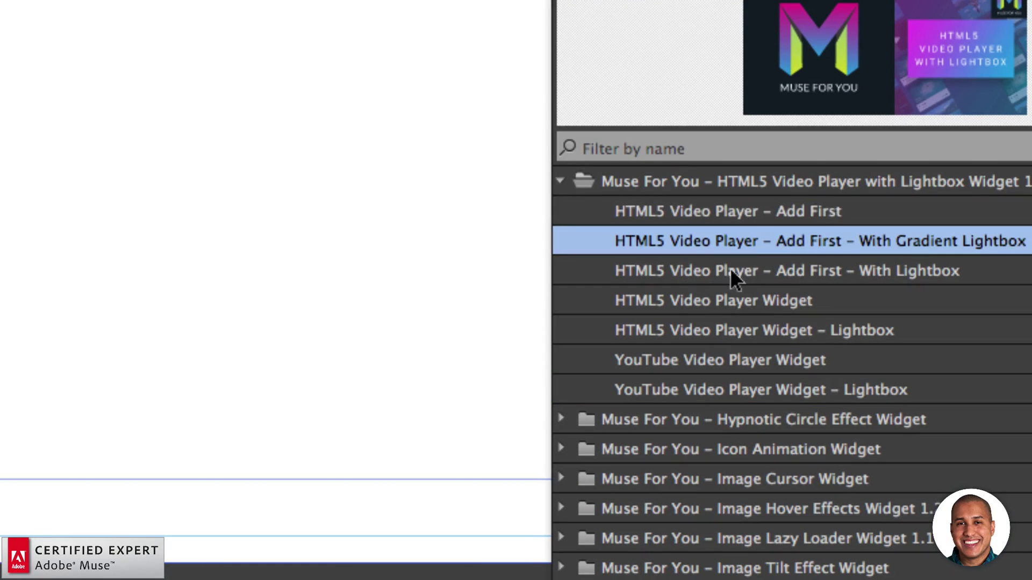
{"action": "left_click", "coordinate": [792, 271]}
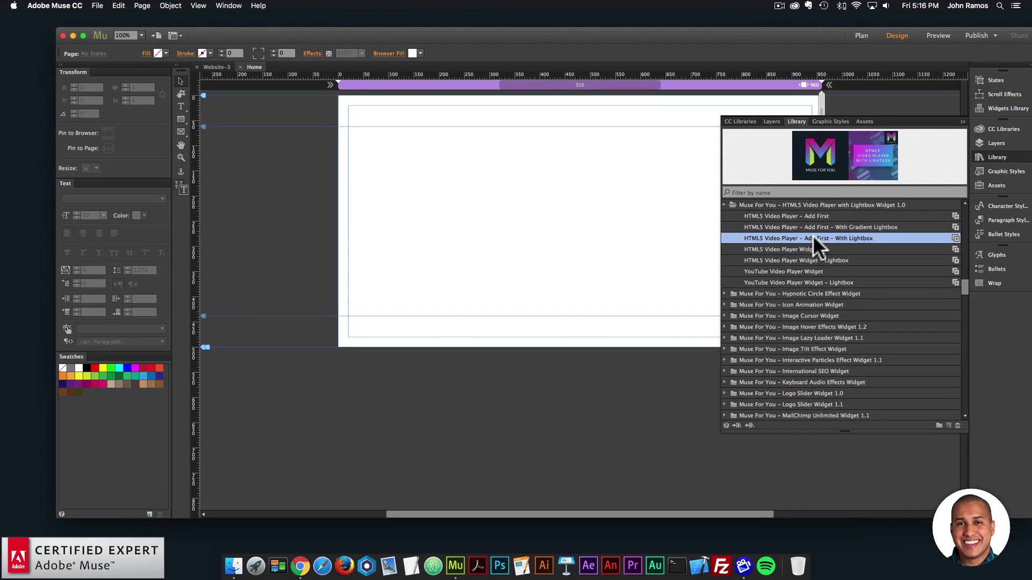
{"action": "left_click_drag", "start_coordinate": [839, 269], "coordinate": [311, 138]}
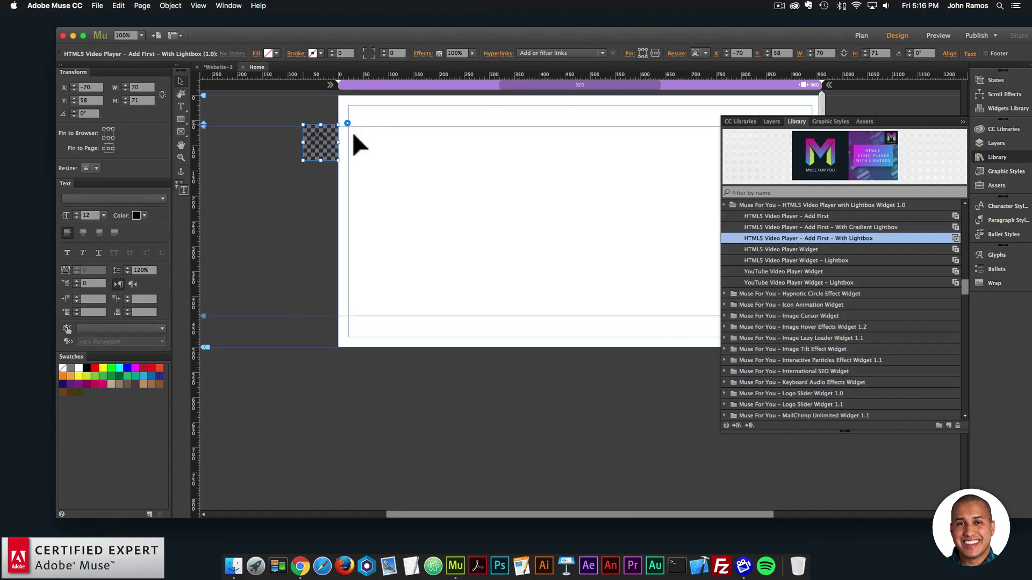
{"action": "left_click_drag", "start_coordinate": [330, 147], "coordinate": [330, 135]}
{"action": "left_click", "coordinate": [519, 173]}
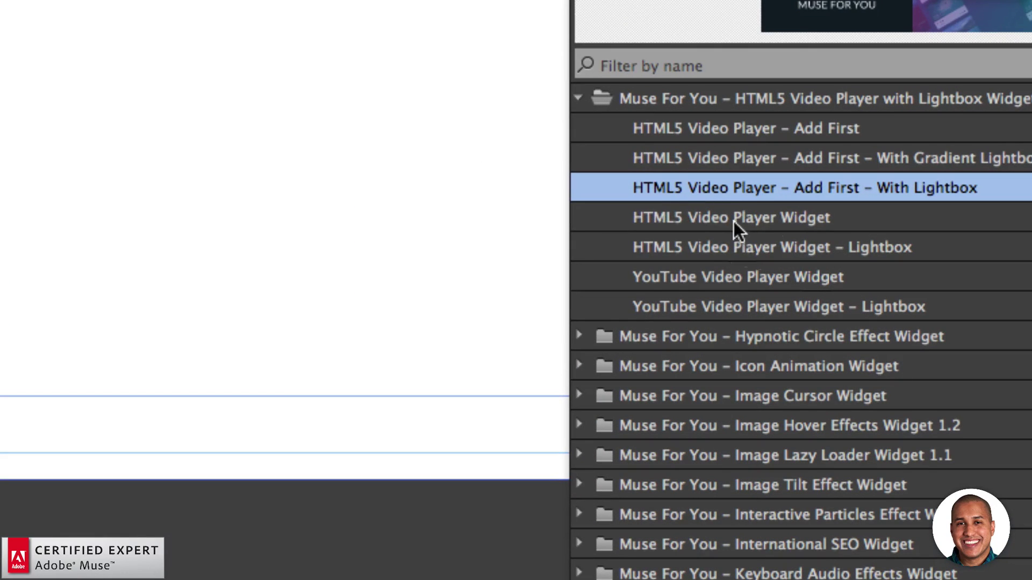
Place the HTML5 Video Player Widget on the page at about X 183, Y 98 and assign muse-for-you-opener.mp4 as its MP4 file.
{"action": "left_click", "coordinate": [782, 251]}
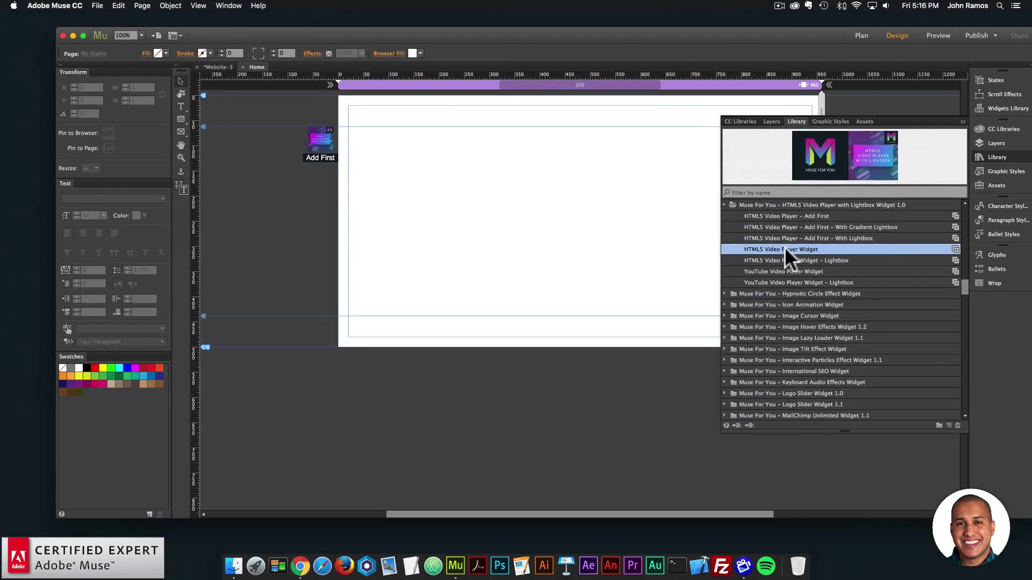
{"action": "left_click_drag", "start_coordinate": [742, 220], "coordinate": [430, 141]}
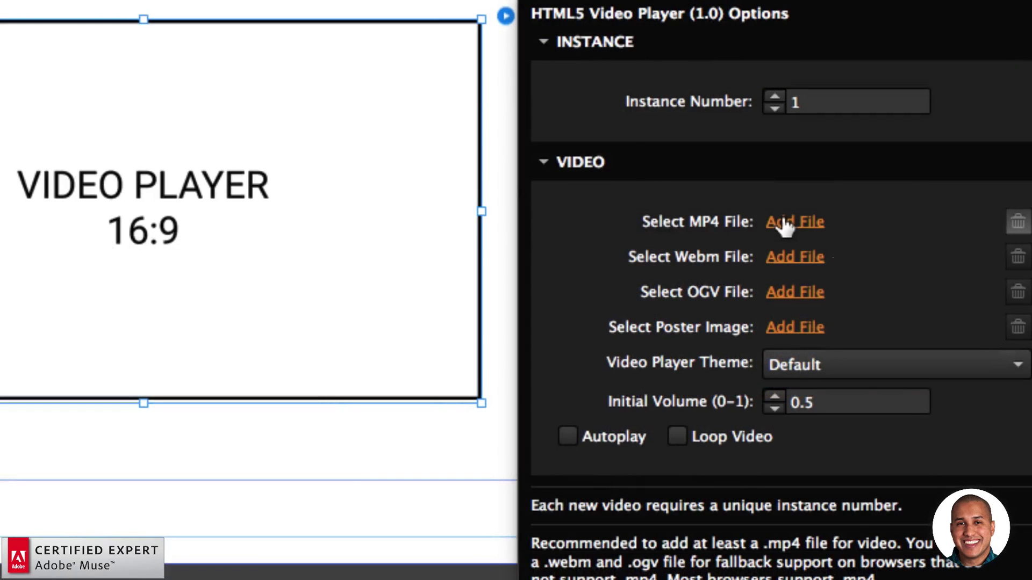
{"action": "left_click", "coordinate": [777, 290]}
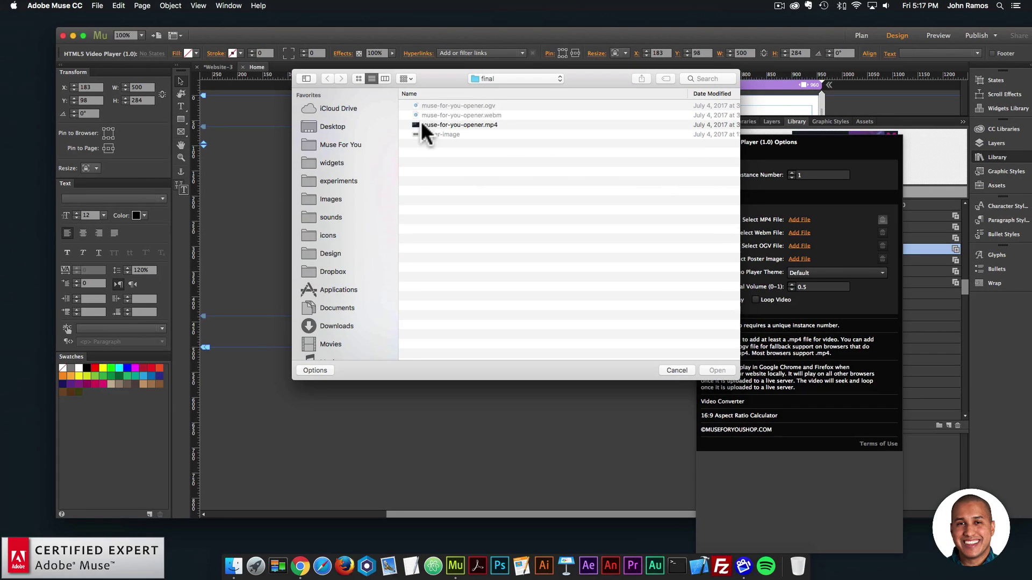
{"action": "left_click", "coordinate": [421, 121]}
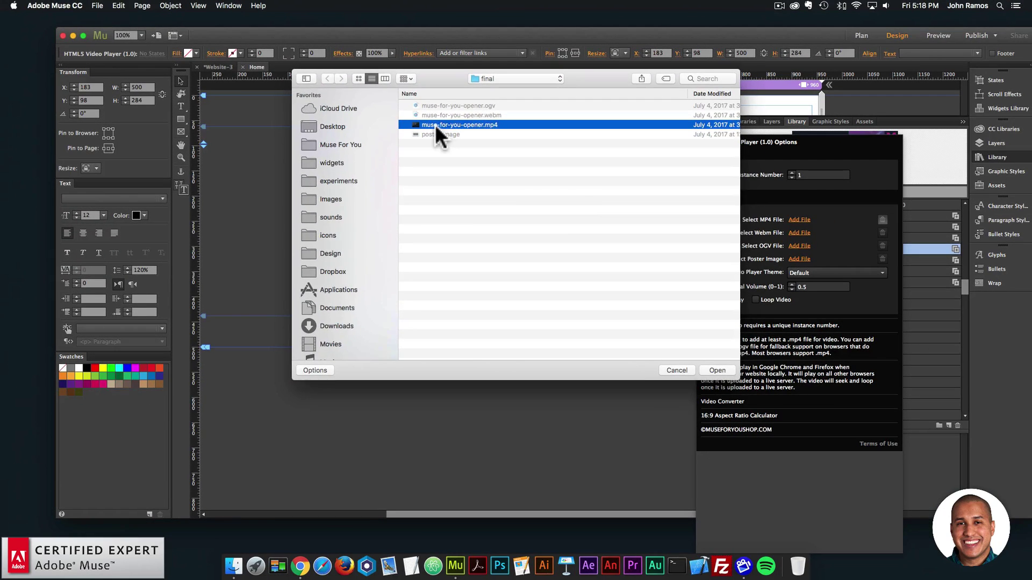
{"action": "double_click", "coordinate": [477, 123]}
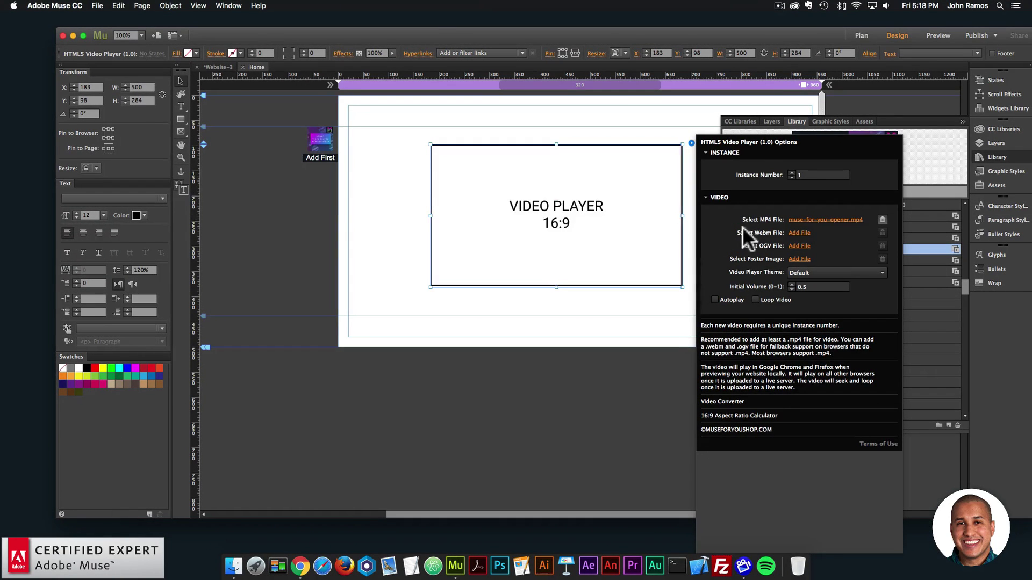
Assign muse-for-you-opener.webm as the video player's Webm file and muse-for-you-opener.ogv as its OGV file.
{"action": "left_click", "coordinate": [801, 234]}
{"action": "left_click", "coordinate": [458, 116]}
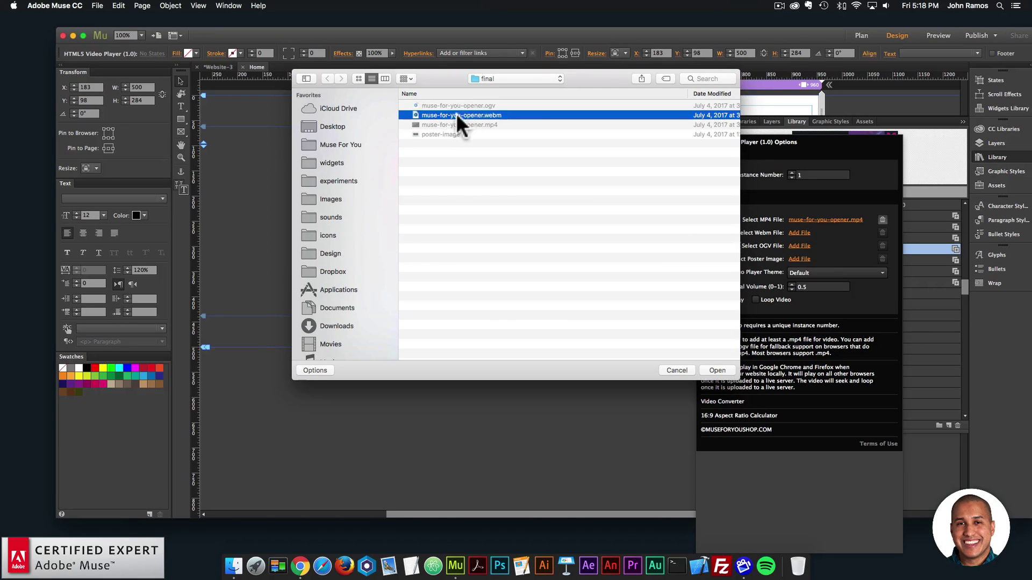
{"action": "key", "text": "Return"}
{"action": "left_click", "coordinate": [799, 246]}
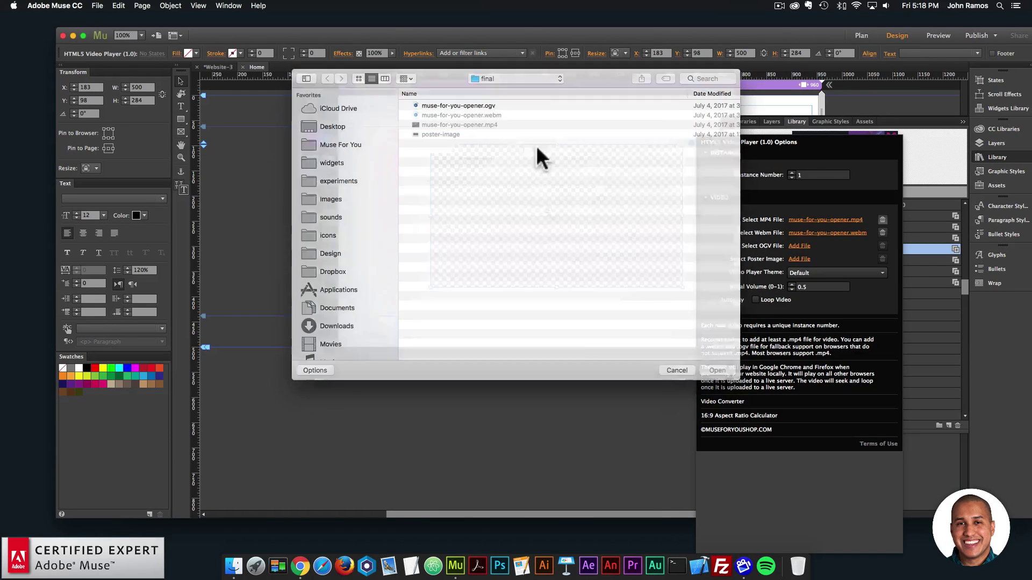
{"action": "double_click", "coordinate": [468, 106]}
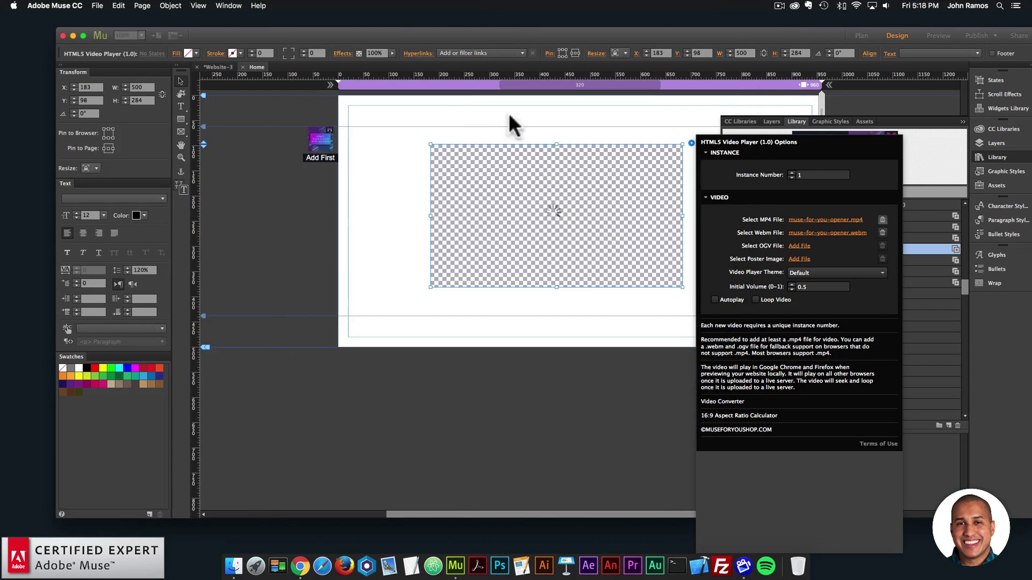
Assign poster-image.png as the video player's poster image and check the available player themes.
{"action": "left_click", "coordinate": [799, 259]}
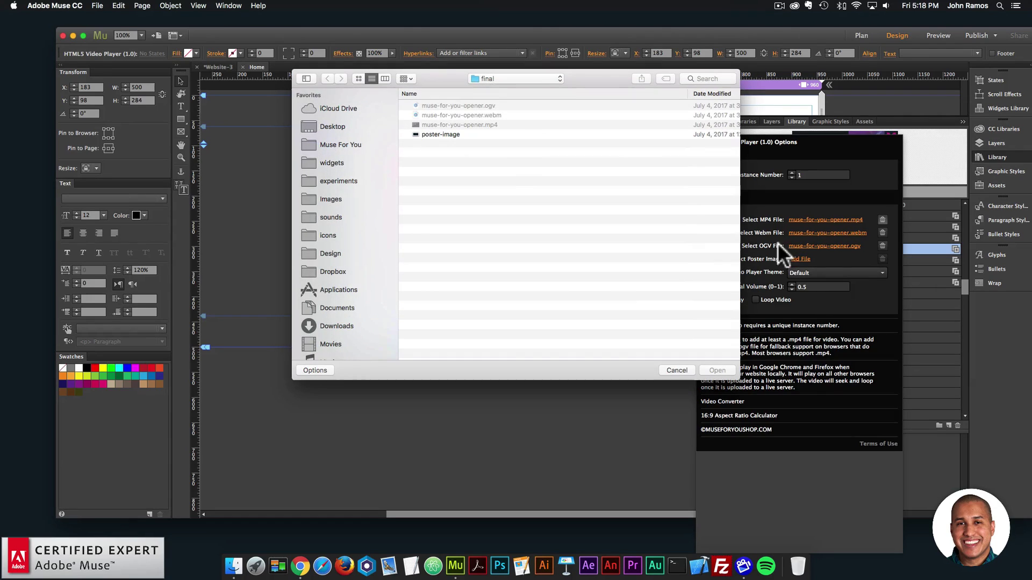
{"action": "double_click", "coordinate": [436, 134]}
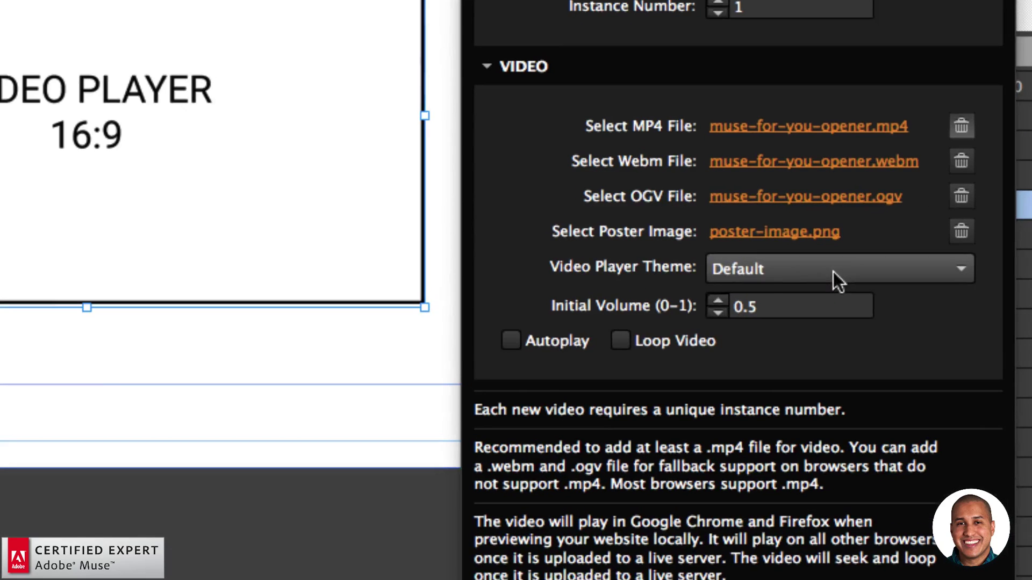
{"action": "left_click", "coordinate": [765, 269]}
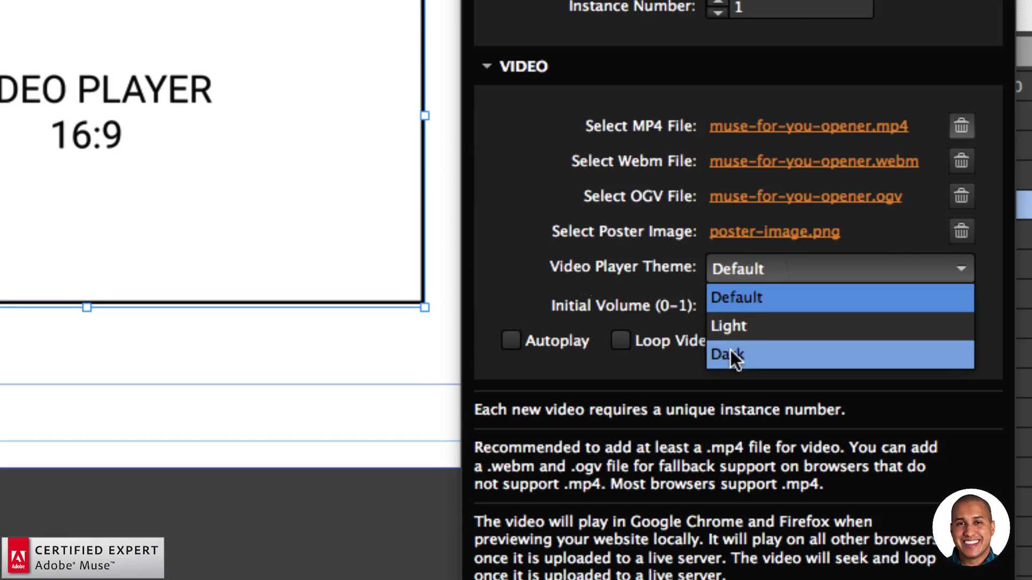
{"action": "left_click", "coordinate": [612, 308]}
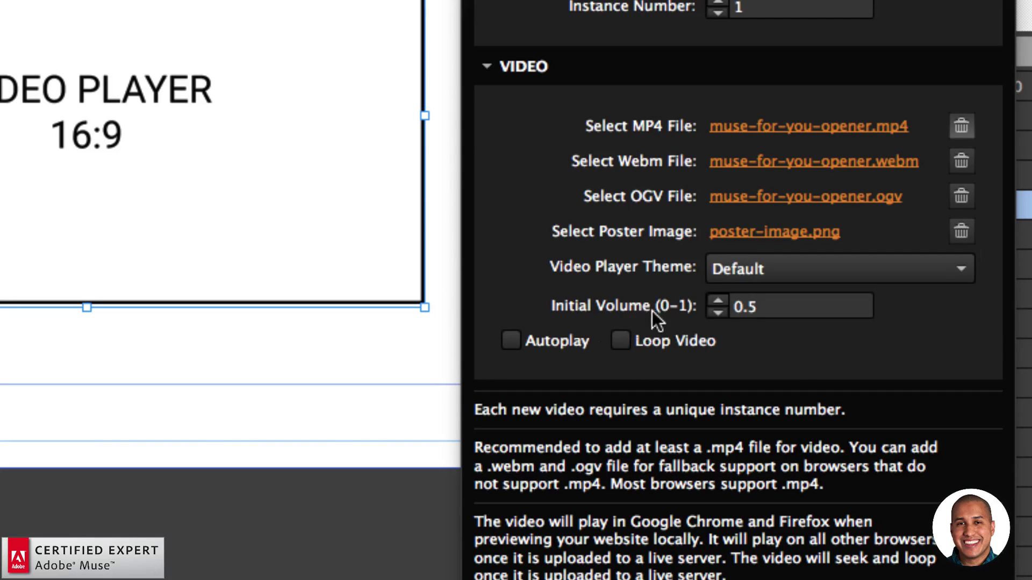
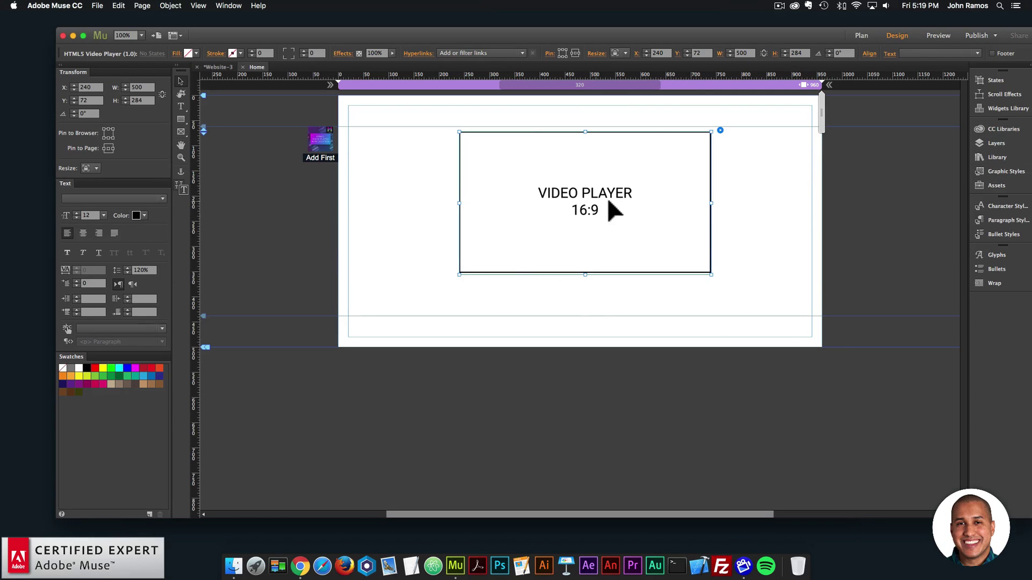
Move the video player to about X 230, Y 62 and preview the page in the browser.
{"action": "mouse_move", "coordinate": [606, 196]}
{"action": "left_mouse_down"}
{"action": "mouse_move", "coordinate": [585, 199]}
{"action": "mouse_move", "coordinate": [604, 195]}
{"action": "left_mouse_up"}
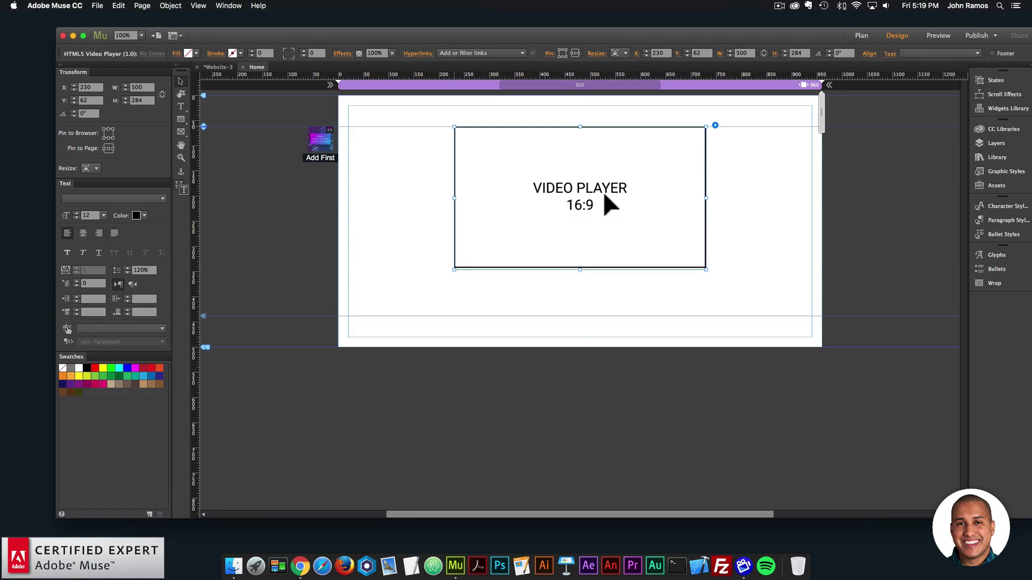
{"action": "left_click", "coordinate": [363, 227]}
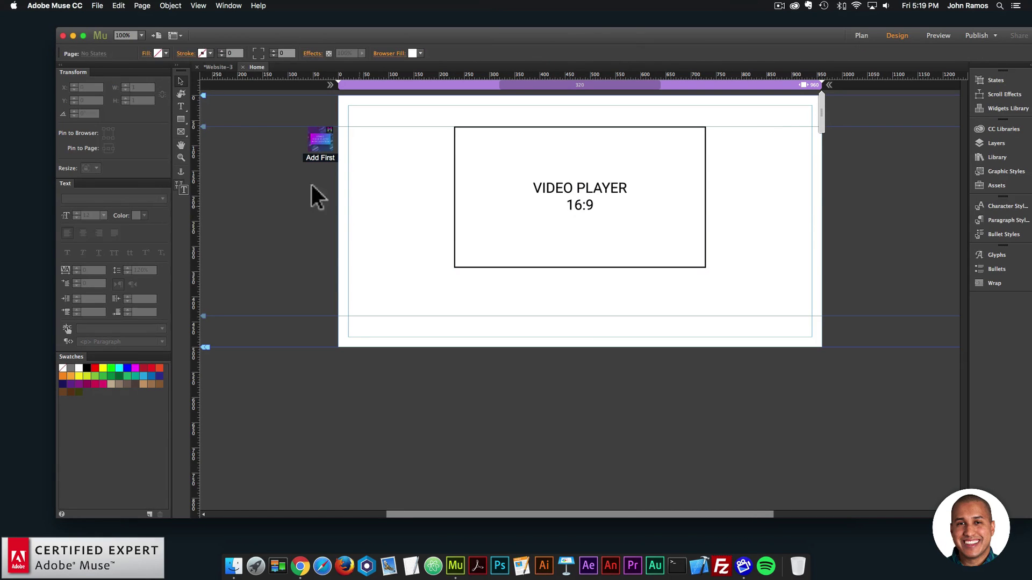
{"action": "left_click", "coordinate": [99, 6]}
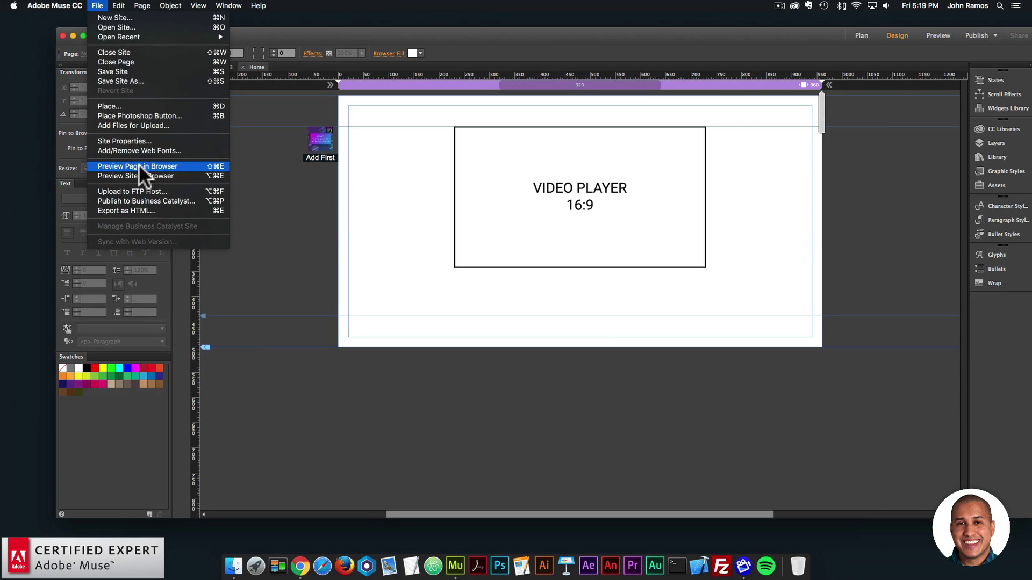
{"action": "left_click", "coordinate": [177, 167]}
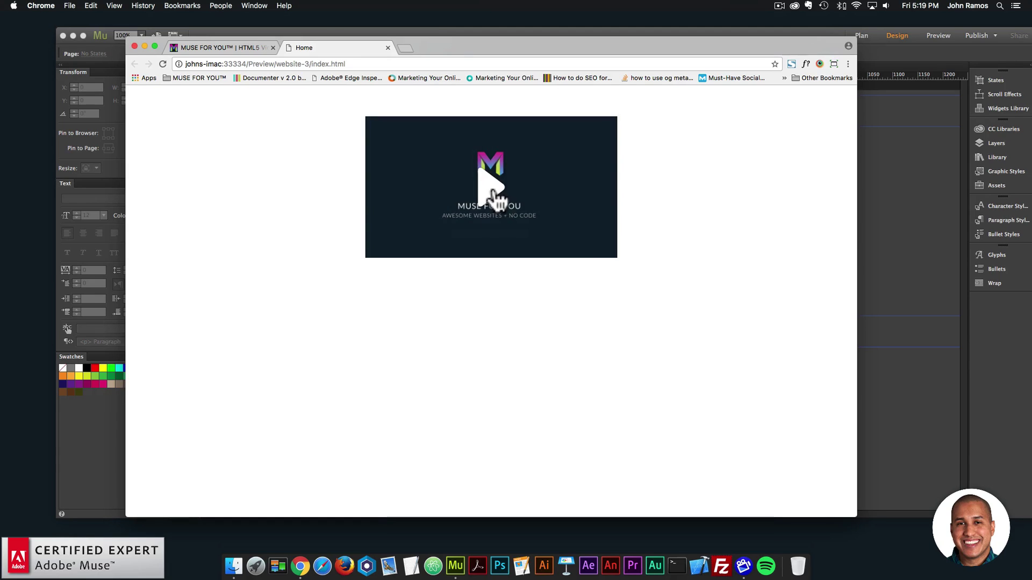
Test the previewed video's playback, pausing and full-screen mode, and narrow the browser window to check whether the player scales.
{"action": "left_click", "coordinate": [491, 189]}
{"action": "left_click", "coordinate": [491, 243]}
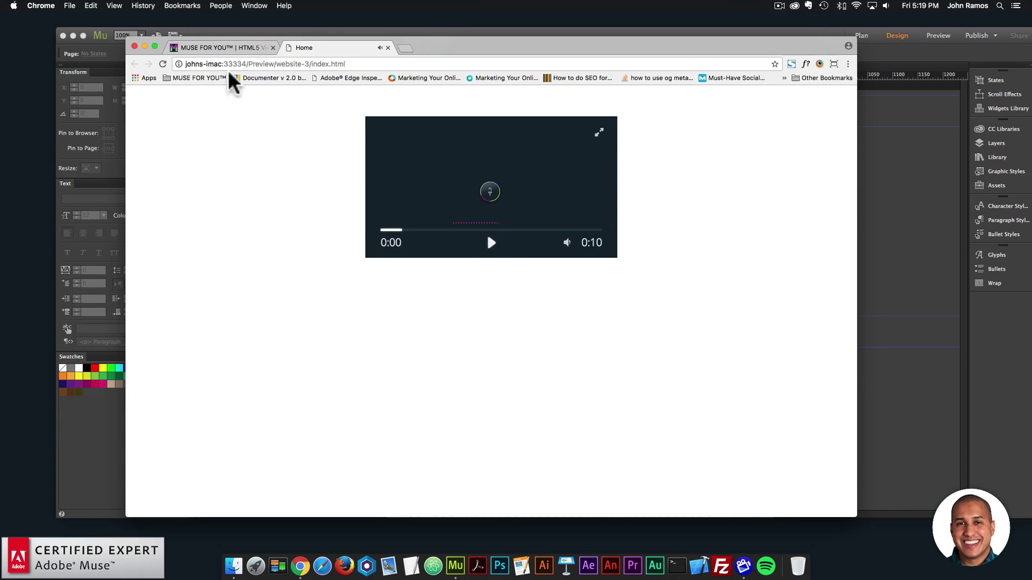
{"action": "left_click", "coordinate": [162, 63]}
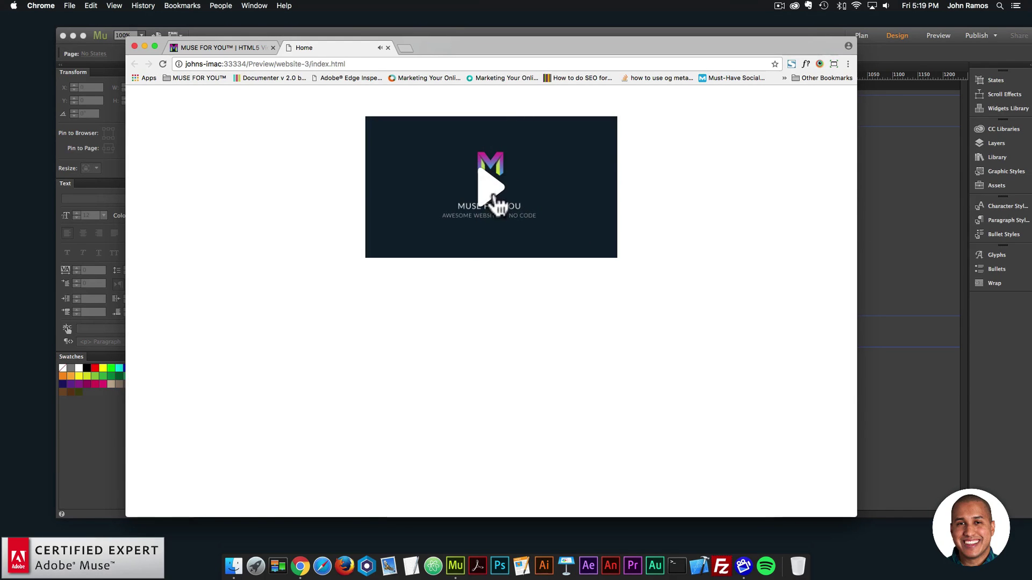
{"action": "left_click", "coordinate": [489, 188]}
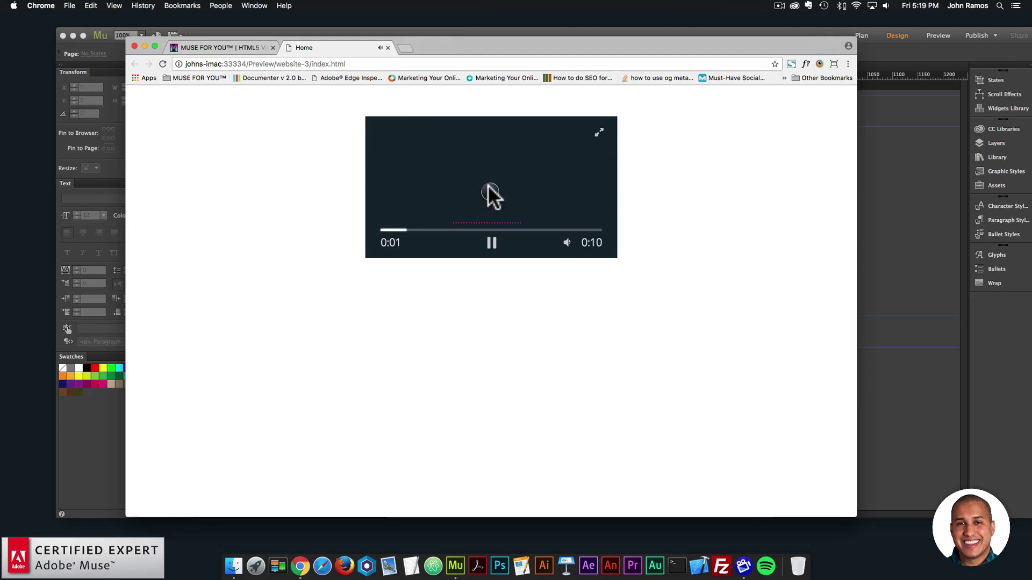
{"action": "left_click", "coordinate": [599, 132]}
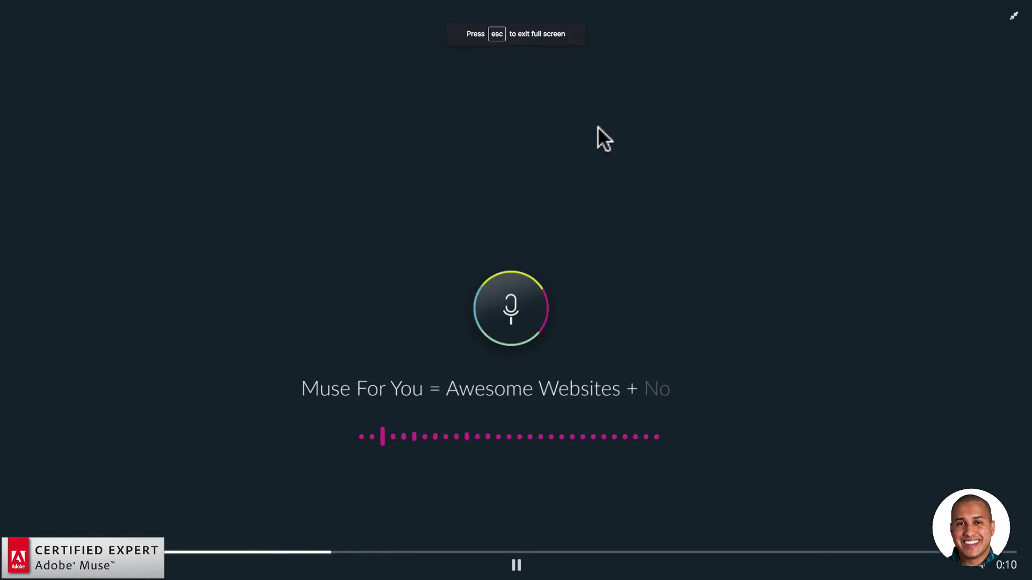
{"action": "left_click", "coordinate": [516, 567]}
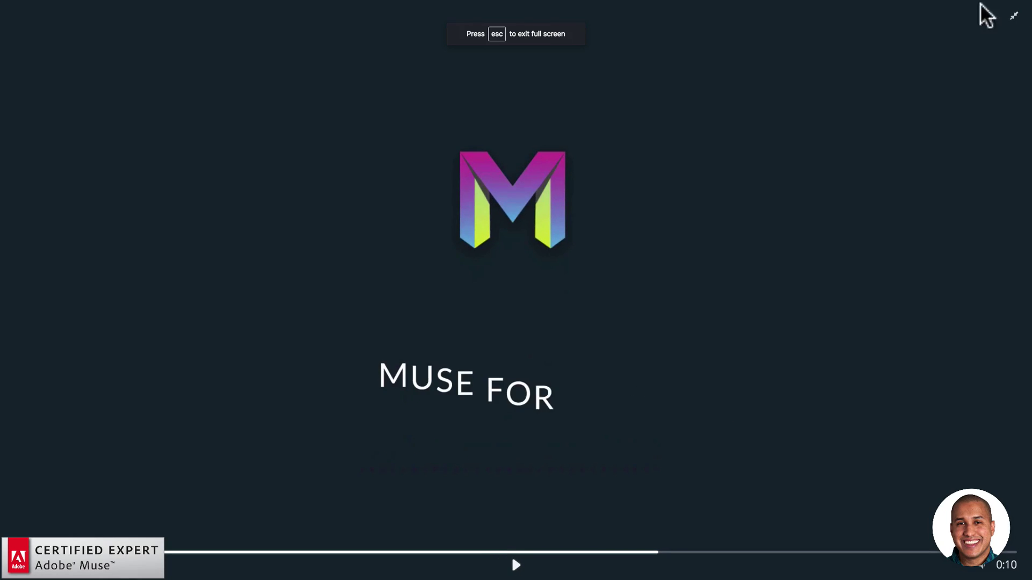
{"action": "left_click", "coordinate": [1014, 17]}
{"action": "left_click", "coordinate": [492, 243]}
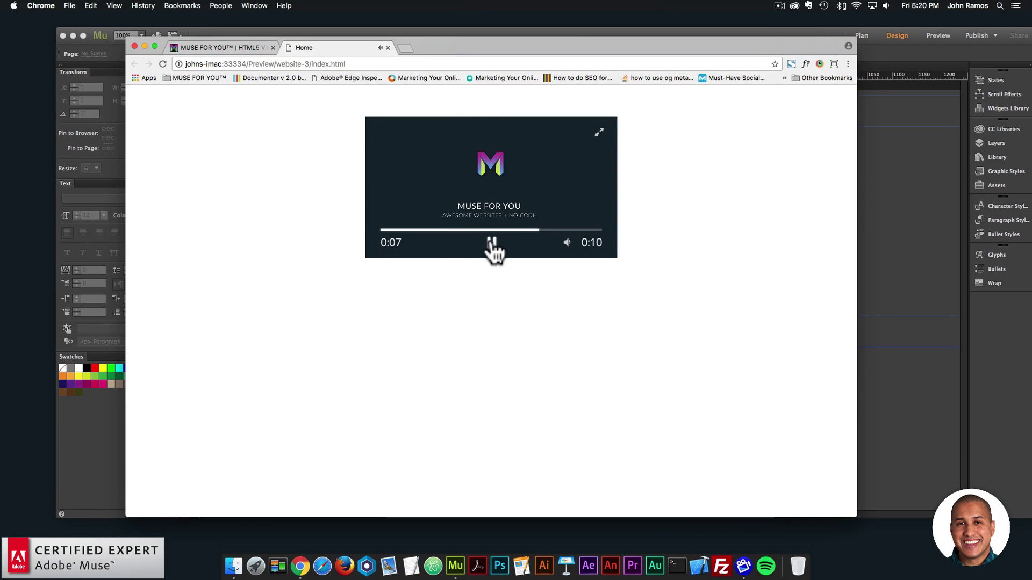
{"action": "left_click", "coordinate": [490, 243]}
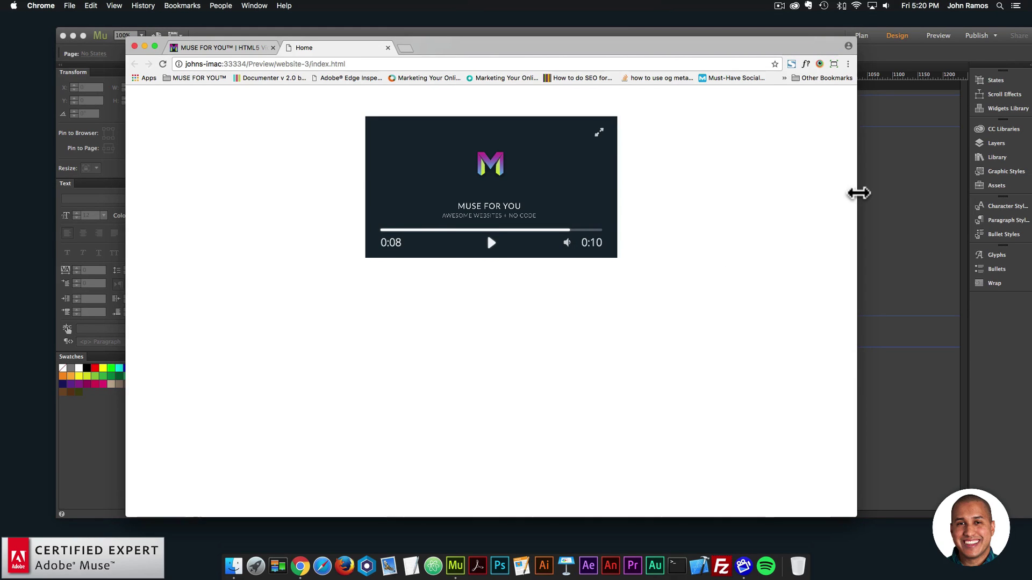
{"action": "left_click_drag", "start_coordinate": [858, 194], "coordinate": [639, 208]}
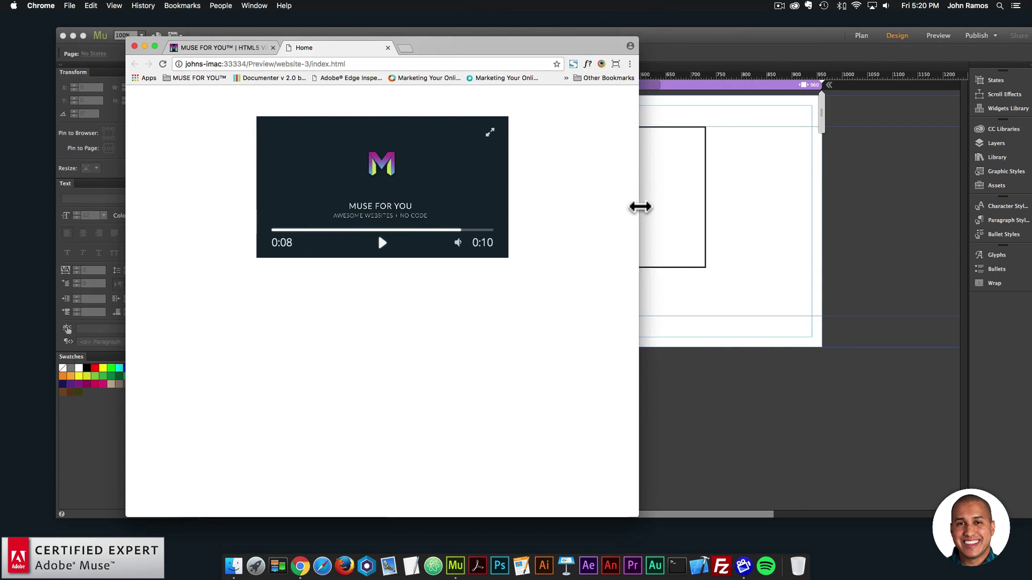
Return to Adobe Muse and set the video player's resize option to Responsive Width and Height.
{"action": "left_click", "coordinate": [673, 204]}
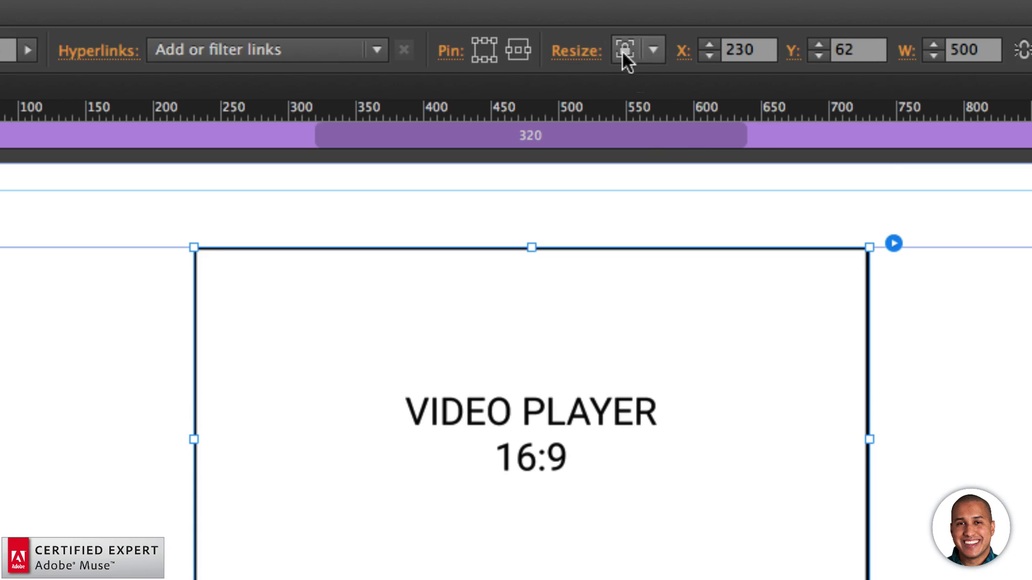
{"action": "left_click", "coordinate": [626, 53]}
{"action": "left_click", "coordinate": [680, 139]}
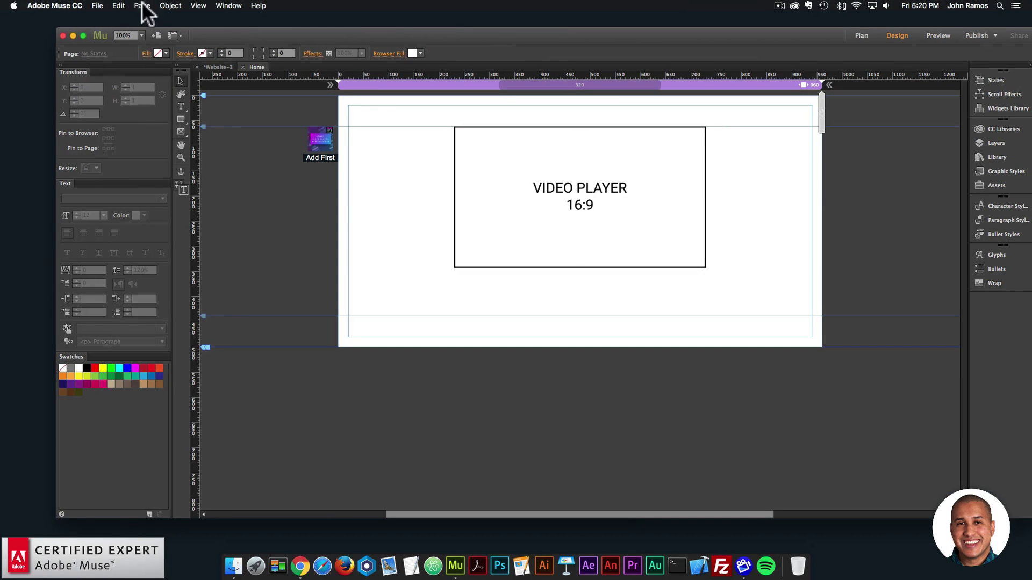
Preview the page in the browser again, play and pause the video, and check its scaling at different window widths.
{"action": "left_click", "coordinate": [120, 5]}
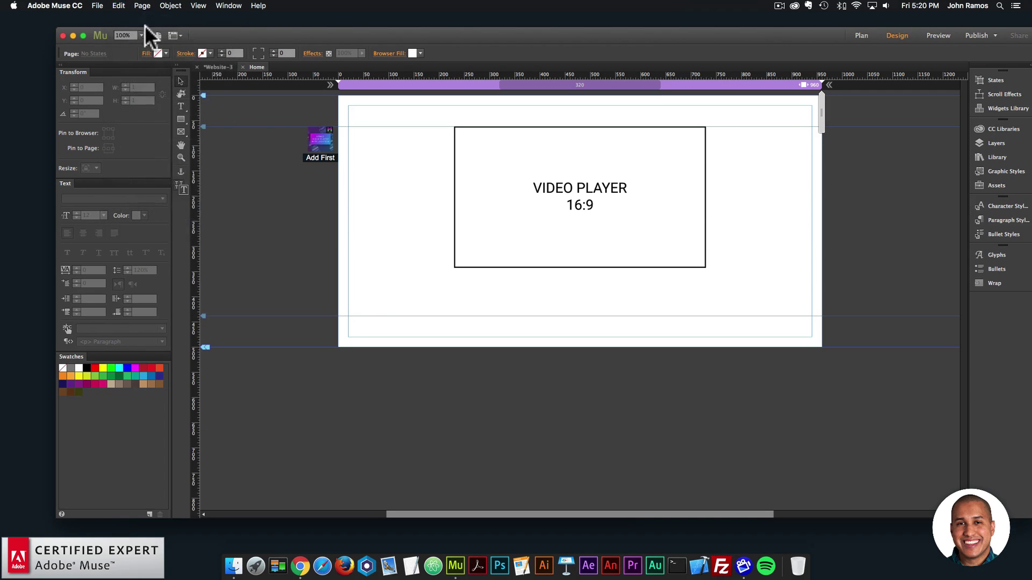
{"action": "left_click", "coordinate": [98, 5]}
{"action": "left_click", "coordinate": [163, 167]}
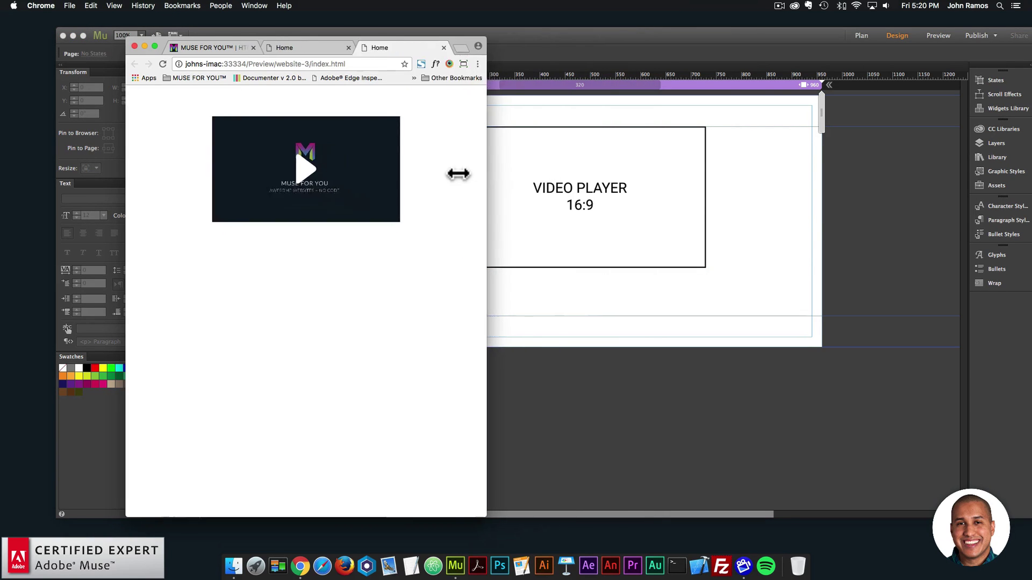
{"action": "left_click_drag", "start_coordinate": [458, 174], "coordinate": [678, 175]}
{"action": "left_click", "coordinate": [398, 188]}
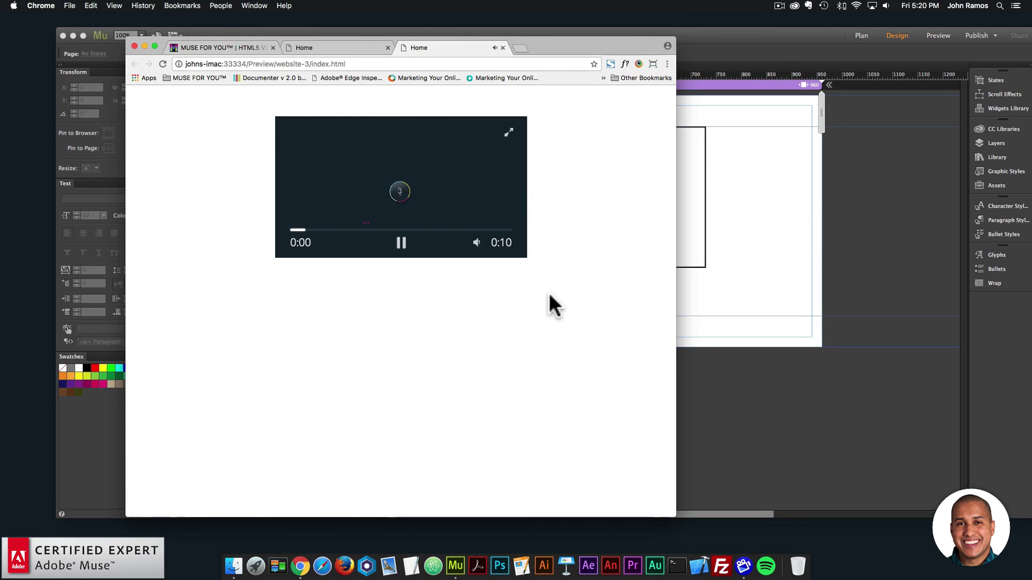
{"action": "left_click", "coordinate": [410, 240]}
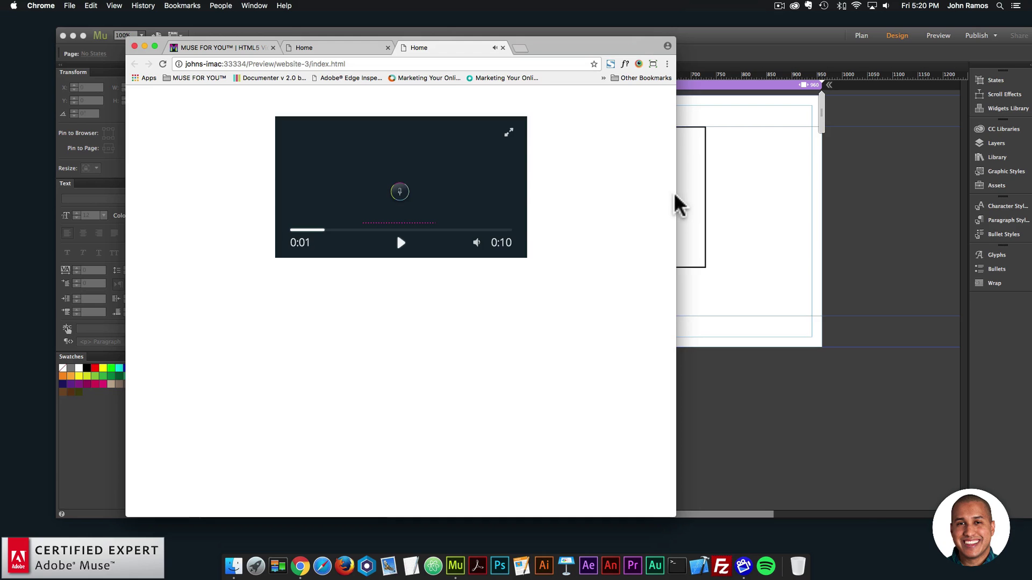
{"action": "left_click_drag", "start_coordinate": [675, 203], "coordinate": [859, 185]}
{"action": "left_click", "coordinate": [858, 204]}
In Adobe Muse, draw a rectangle about 486 by 107 px below the video player, align it at X 230 and fill it green.
{"action": "left_click", "coordinate": [646, 220]}
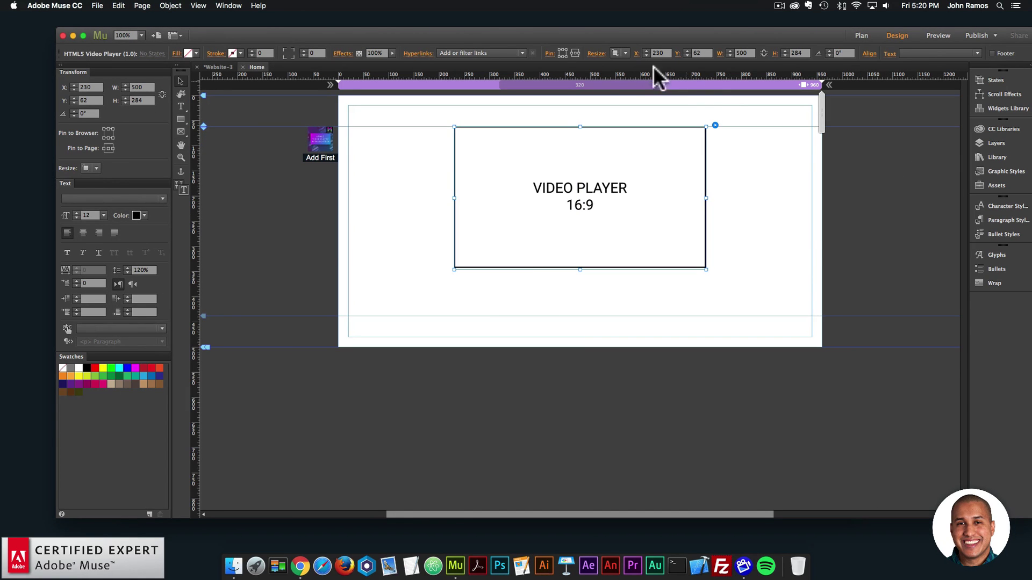
{"action": "left_click", "coordinate": [180, 118]}
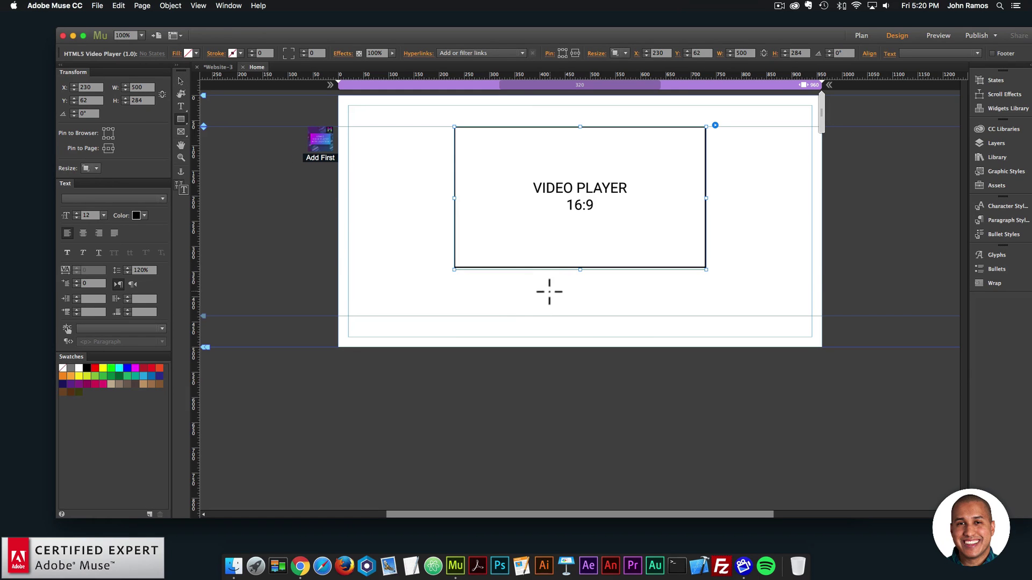
{"action": "left_click_drag", "start_coordinate": [461, 287], "coordinate": [706, 340]}
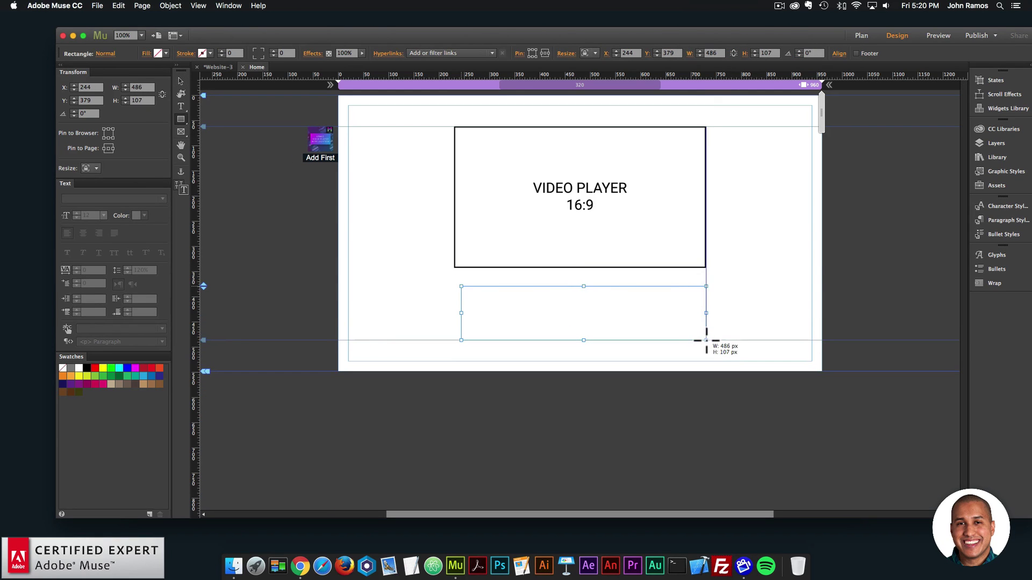
{"action": "left_click", "coordinate": [181, 82]}
{"action": "mouse_move", "coordinate": [537, 308]}
{"action": "left_mouse_down"}
{"action": "mouse_move", "coordinate": [518, 307]}
{"action": "mouse_move", "coordinate": [522, 299]}
{"action": "left_mouse_up"}
{"action": "left_click", "coordinate": [158, 53]}
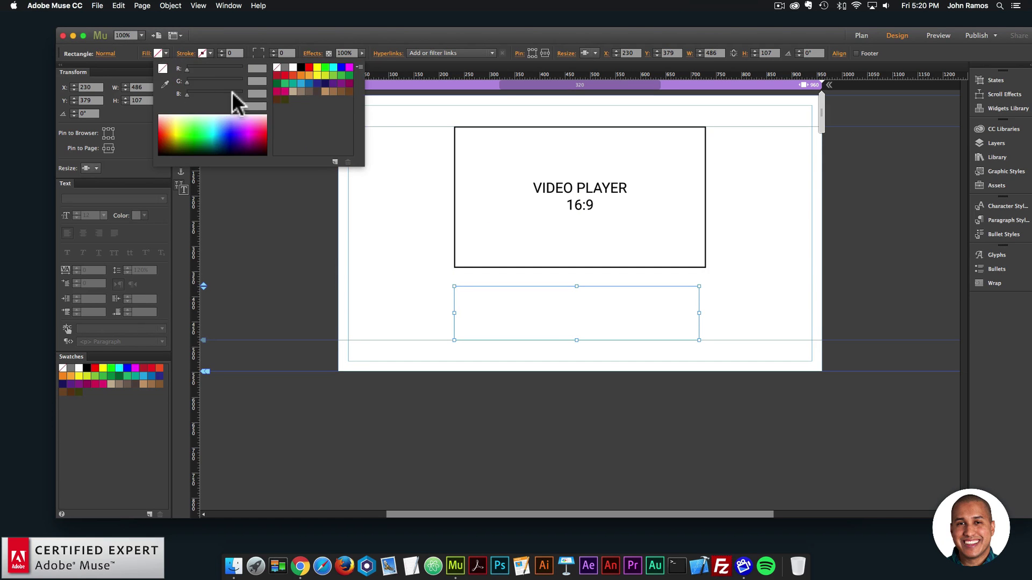
{"action": "left_click", "coordinate": [285, 83]}
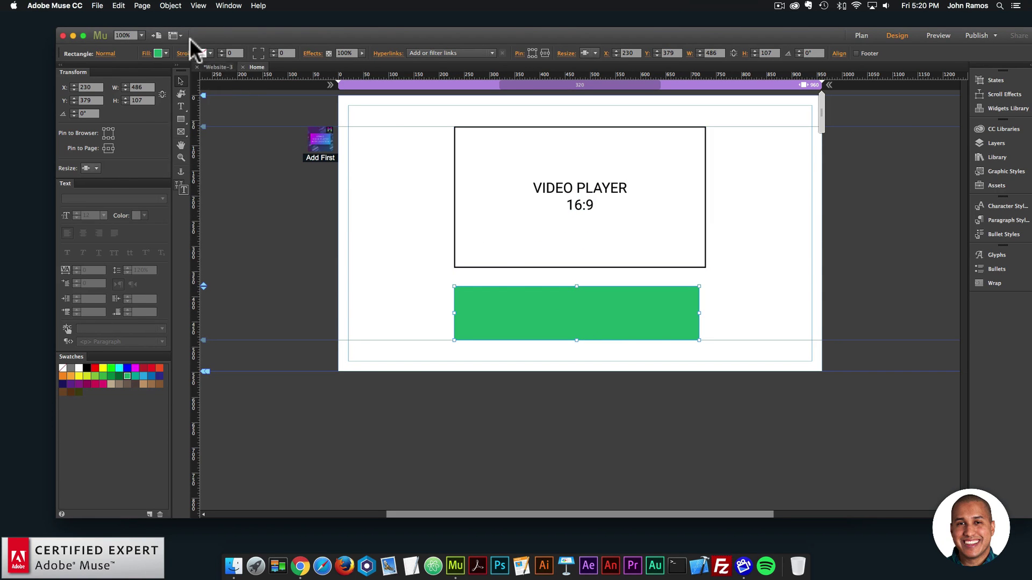
Preview the page with the green rectangle in the browser and narrow the window to check the spacing below the player.
{"action": "left_click", "coordinate": [97, 6]}
{"action": "left_click", "coordinate": [161, 166]}
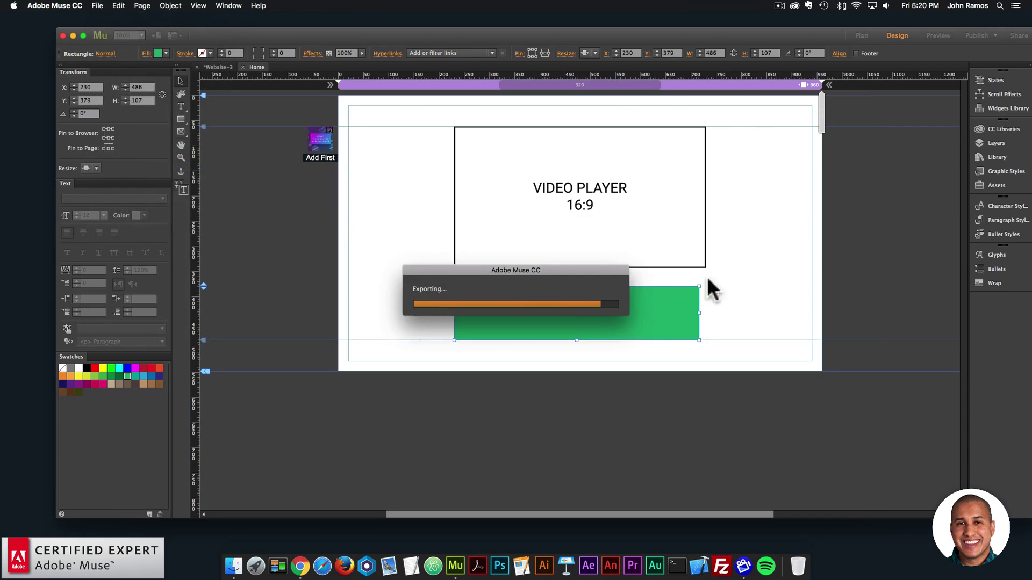
{"action": "left_click_drag", "start_coordinate": [856, 221], "coordinate": [365, 221]}
Back in Adobe Muse, set the video player's resize option to Responsive Width.
{"action": "left_click", "coordinate": [608, 237]}
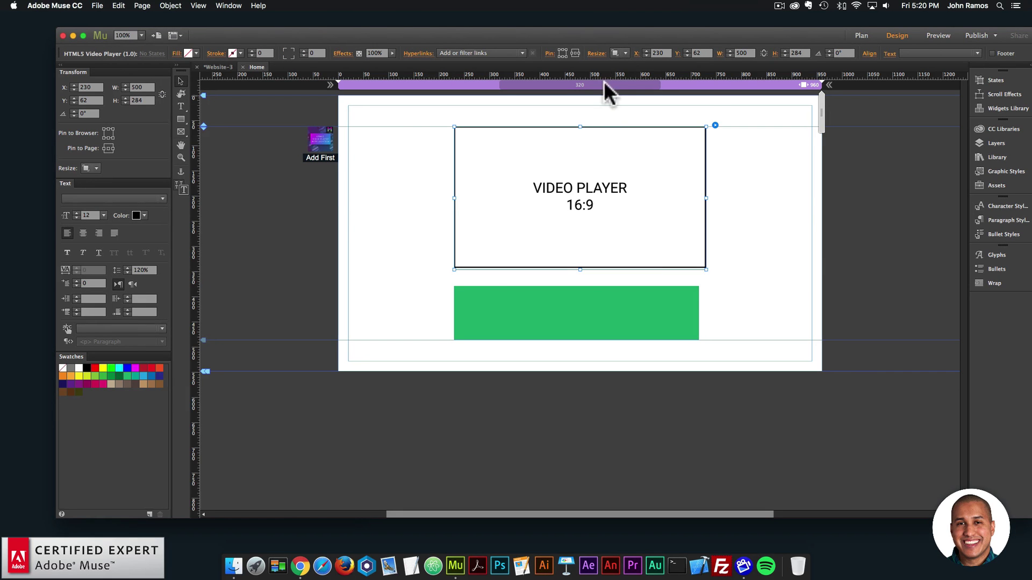
{"action": "left_click", "coordinate": [625, 53]}
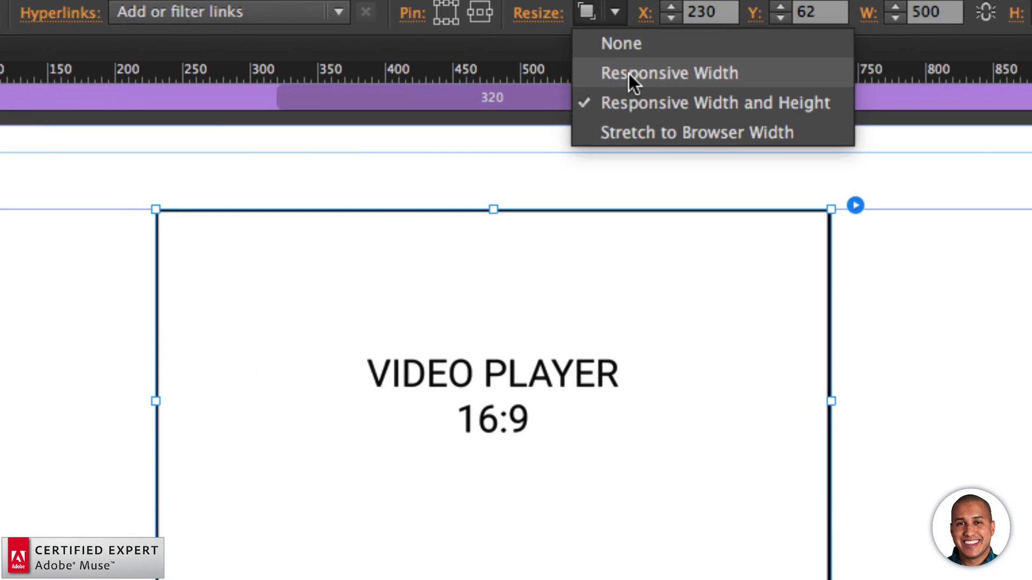
{"action": "left_click", "coordinate": [629, 74]}
Preview the page in the browser and widen the window to check the spacing between the video and the green rectangle.
{"action": "left_click", "coordinate": [95, 5]}
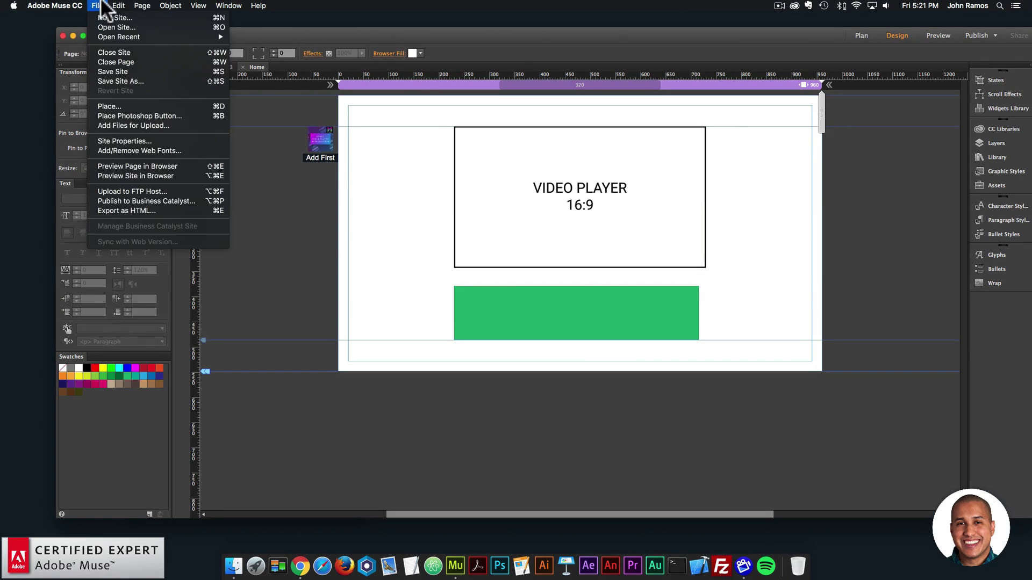
{"action": "left_click", "coordinate": [146, 166]}
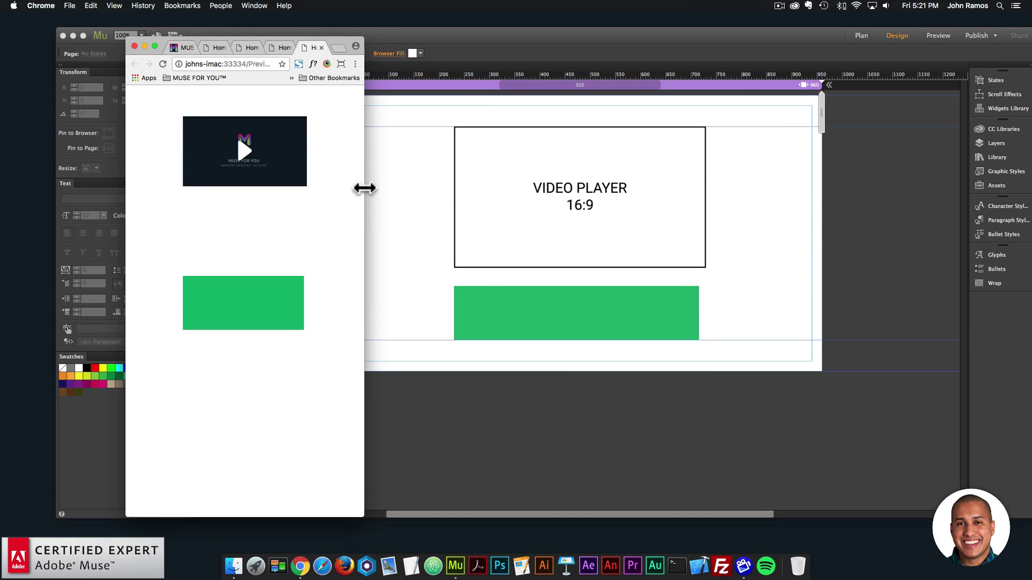
{"action": "left_click_drag", "start_coordinate": [364, 188], "coordinate": [442, 204]}
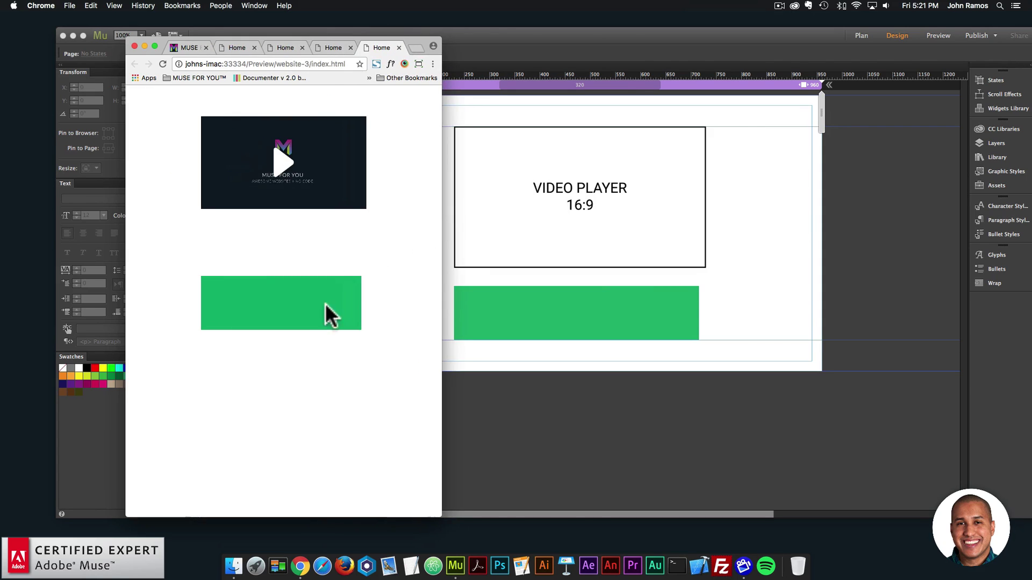
Back in Adobe Muse, set the video player's resize option to Responsive Width and Height.
{"action": "left_click", "coordinate": [588, 295]}
{"action": "left_click", "coordinate": [633, 192]}
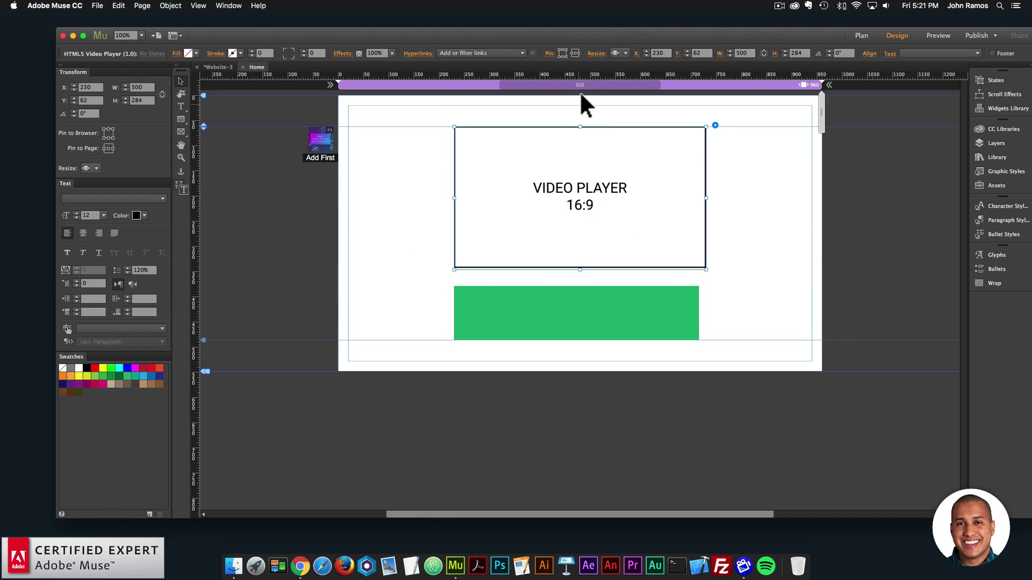
{"action": "left_click", "coordinate": [626, 51]}
{"action": "left_click", "coordinate": [635, 85]}
Delete the video player widget and the green rectangle from the page.
{"action": "key", "text": "super+minus"}
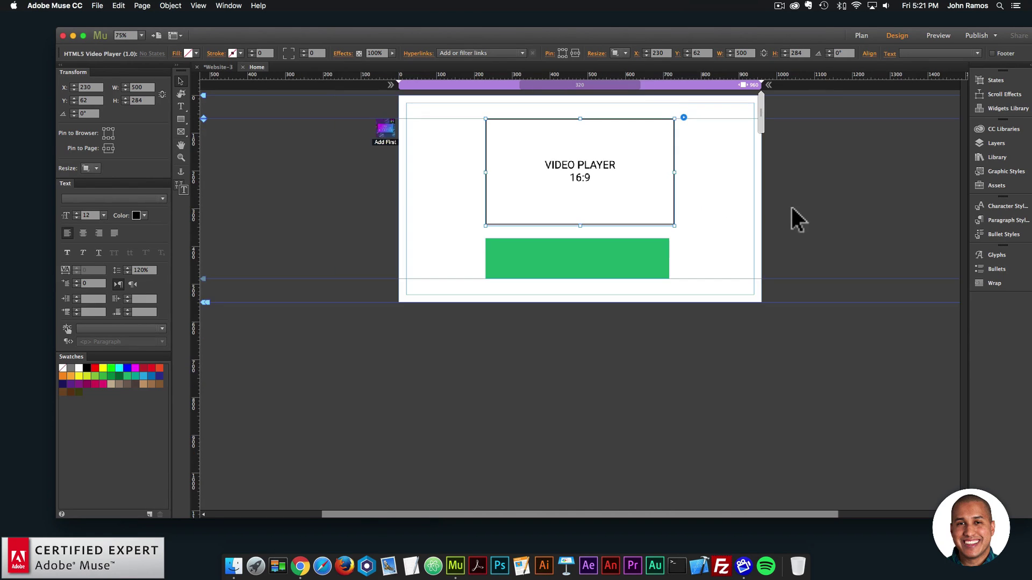
{"action": "key", "text": "Delete"}
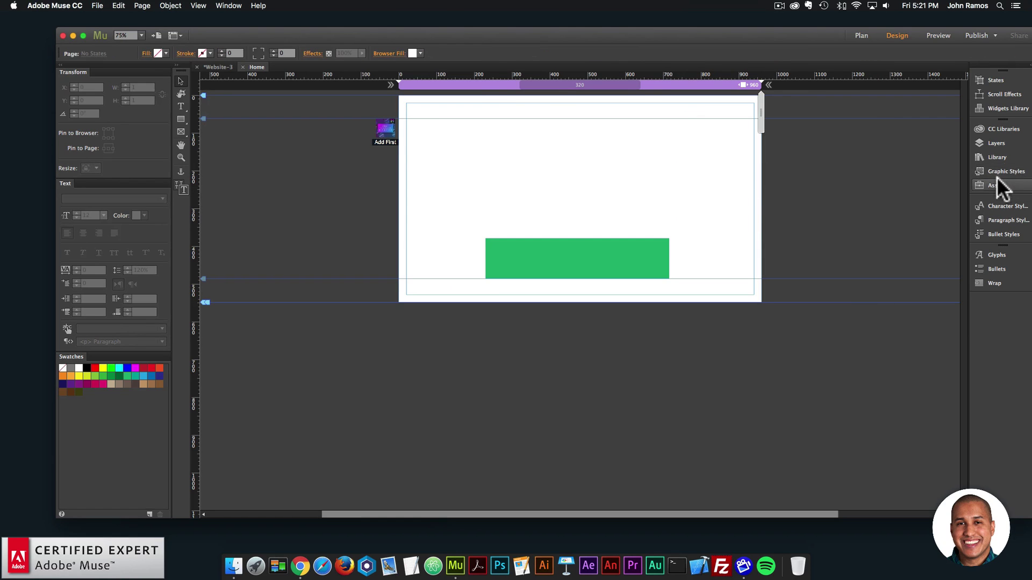
{"action": "left_click", "coordinate": [559, 271]}
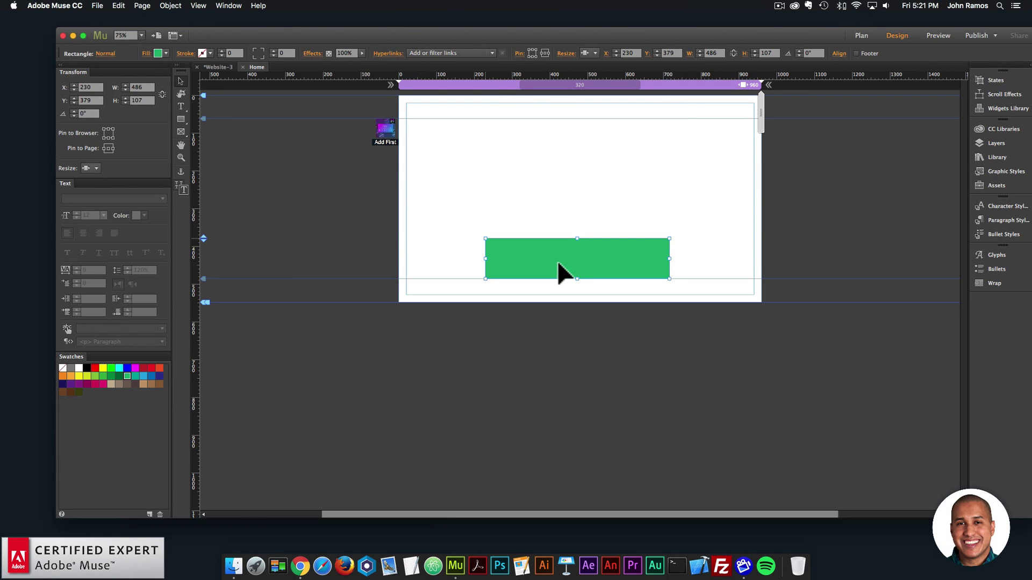
{"action": "key", "text": "Delete"}
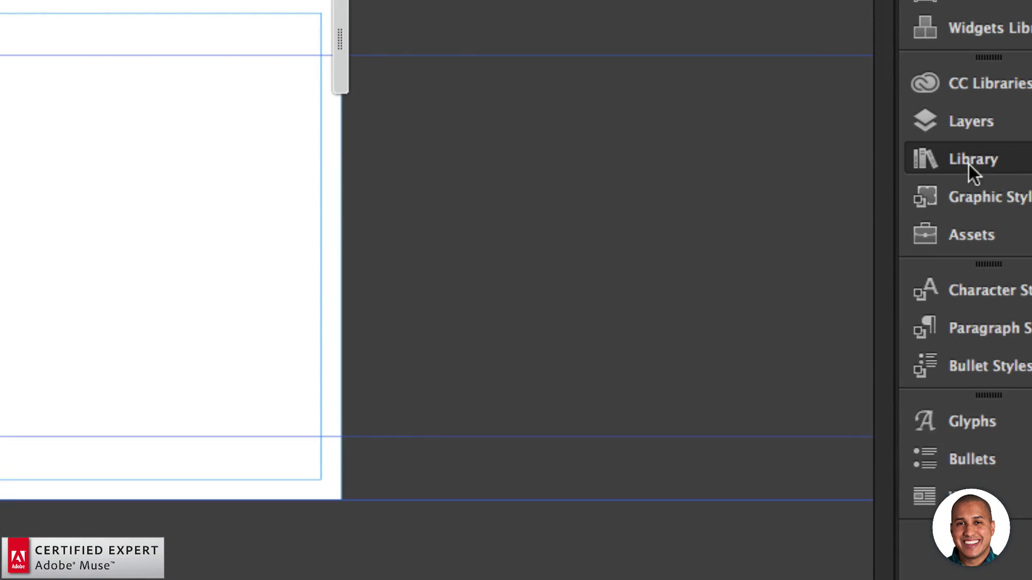
Add the HTML5 Video Player Widget - Lightbox from the library to the page at about X 165, Y 105.
{"action": "left_click_drag", "start_coordinate": [883, 290], "coordinate": [865, 485]}
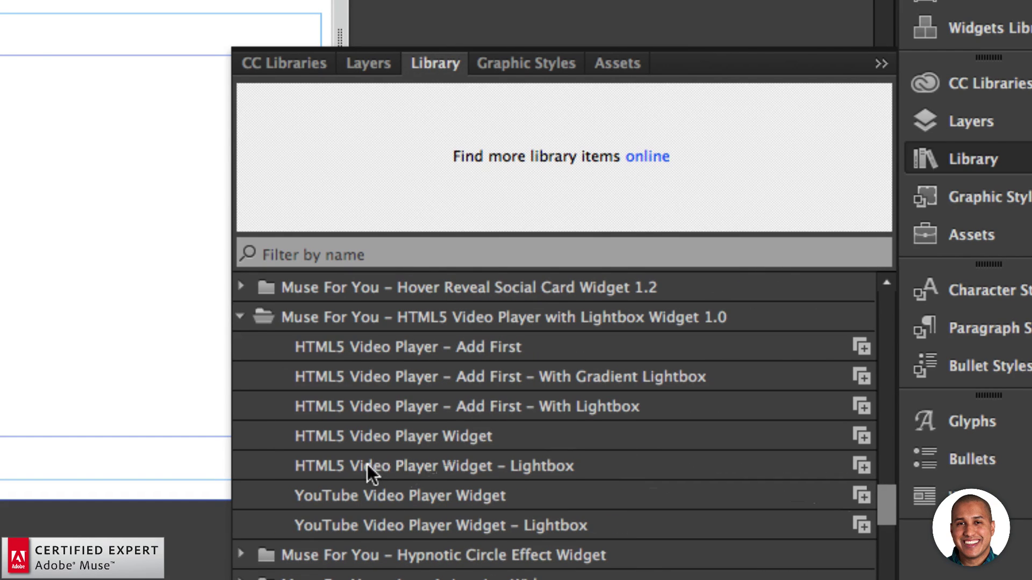
{"action": "left_click", "coordinate": [367, 464]}
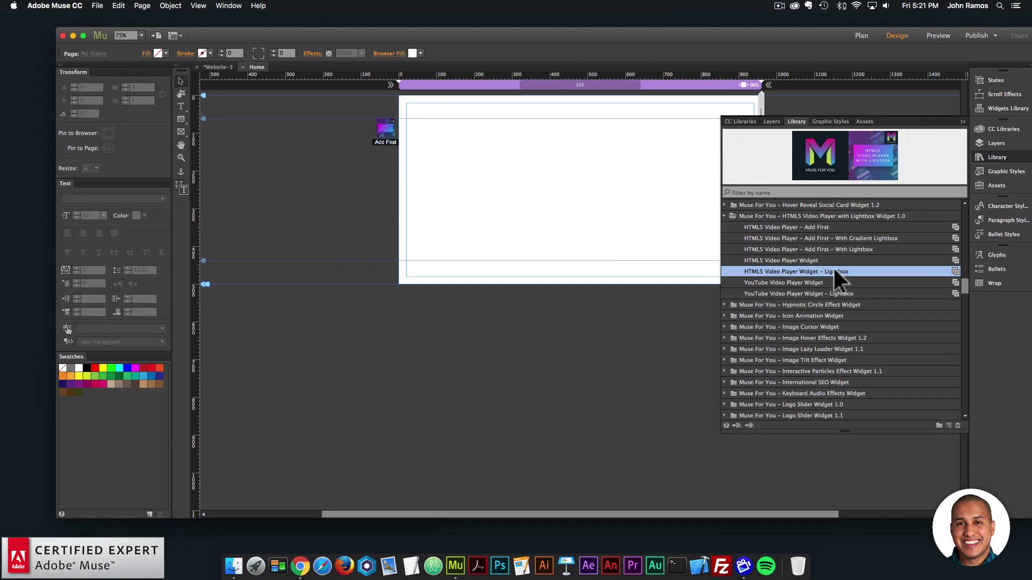
{"action": "left_click_drag", "start_coordinate": [552, 463], "coordinate": [0, 80]}
{"action": "left_click_drag", "start_coordinate": [418, 128], "coordinate": [461, 134]}
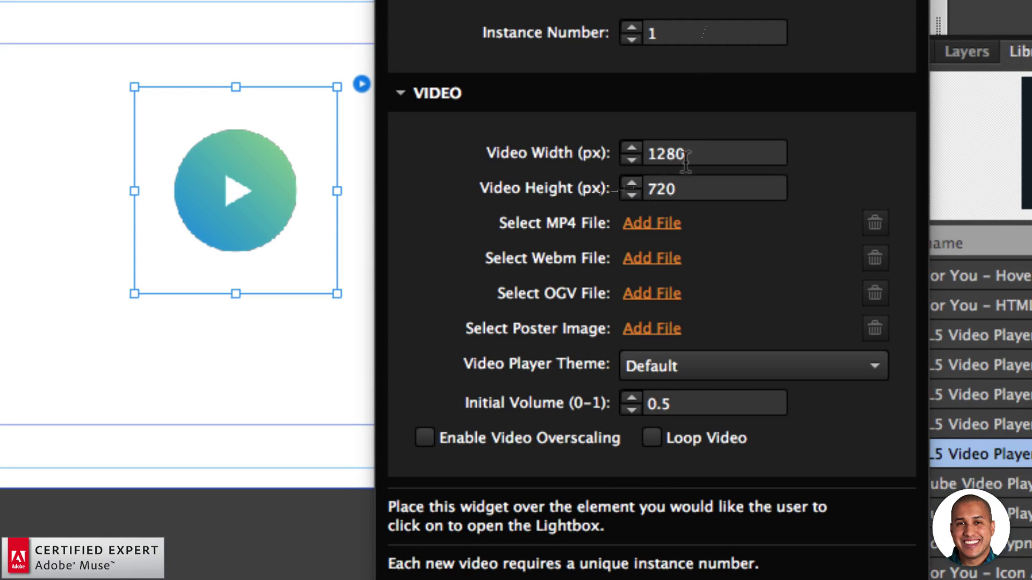
Examine the video width and height settings of the lightbox player.
{"action": "left_click", "coordinate": [700, 159]}
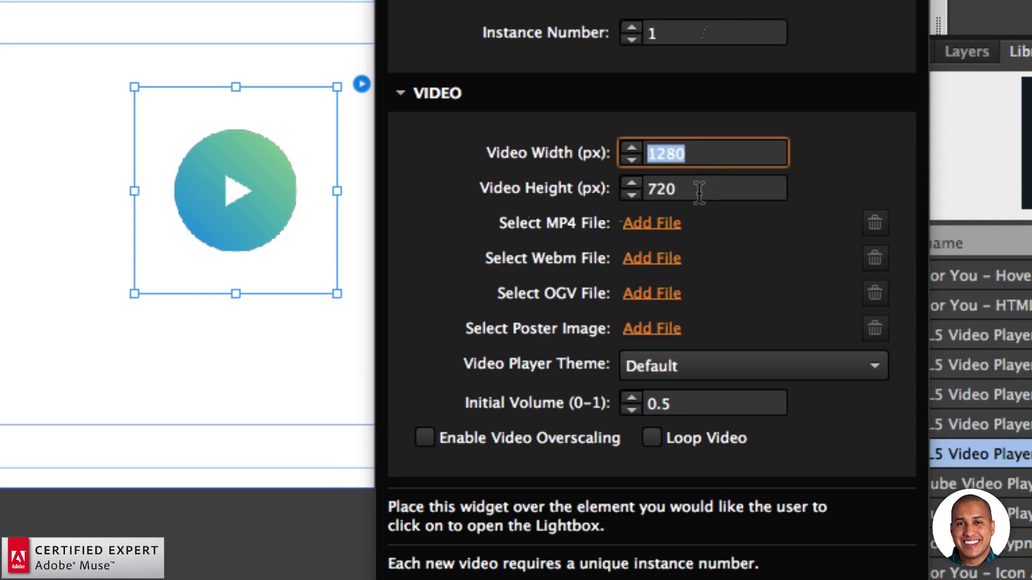
{"action": "left_click", "coordinate": [695, 188]}
{"action": "left_click", "coordinate": [695, 154]}
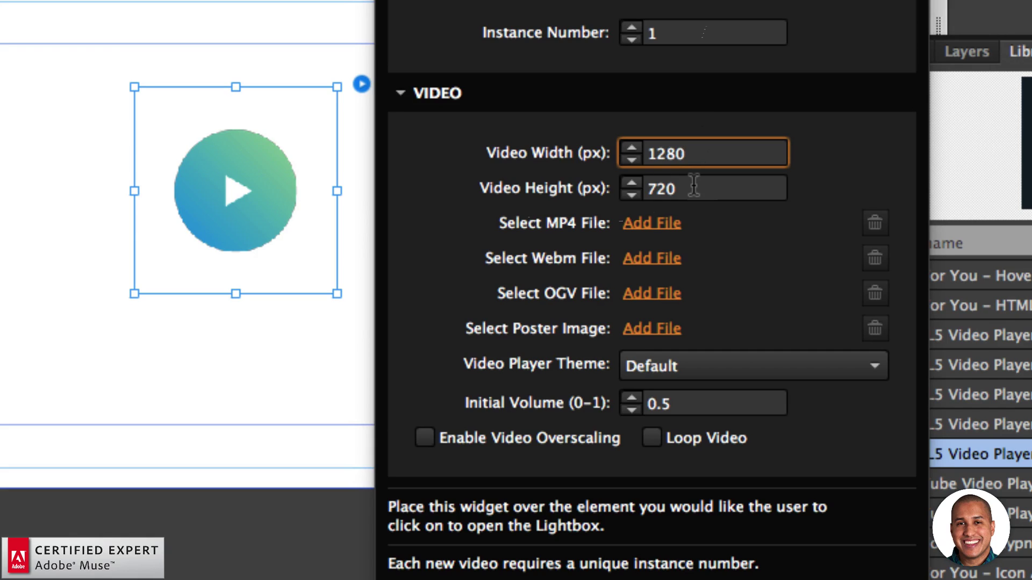
{"action": "left_click", "coordinate": [686, 189]}
{"action": "left_click", "coordinate": [691, 154]}
{"action": "left_click", "coordinate": [696, 185]}
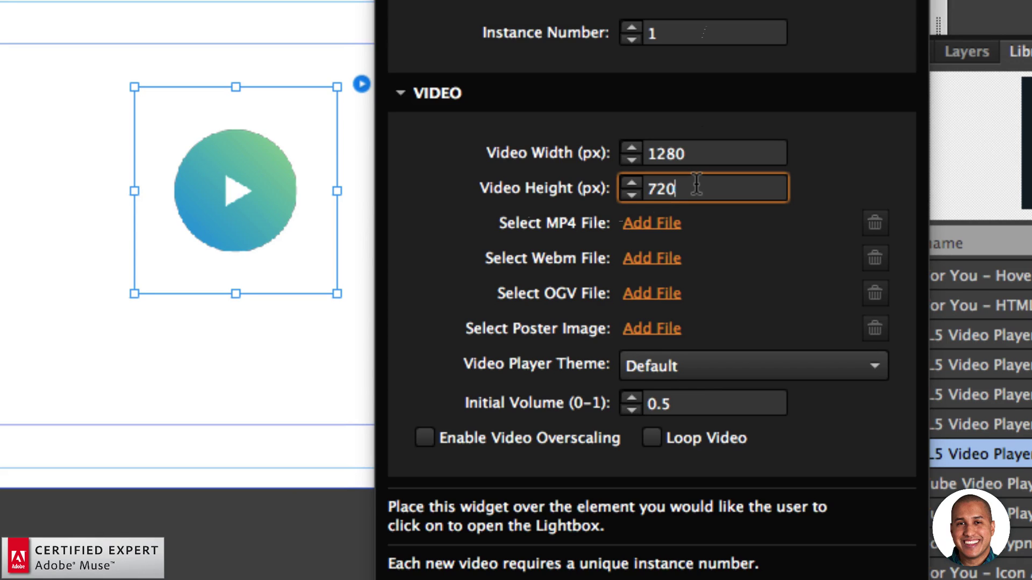
Add muse-for-you-opener.mp4, muse-for-you-opener.webm and muse-for-you-opener.ogv as the lightbox player's video files and poster-image.png as its poster image.
{"action": "left_click", "coordinate": [652, 222]}
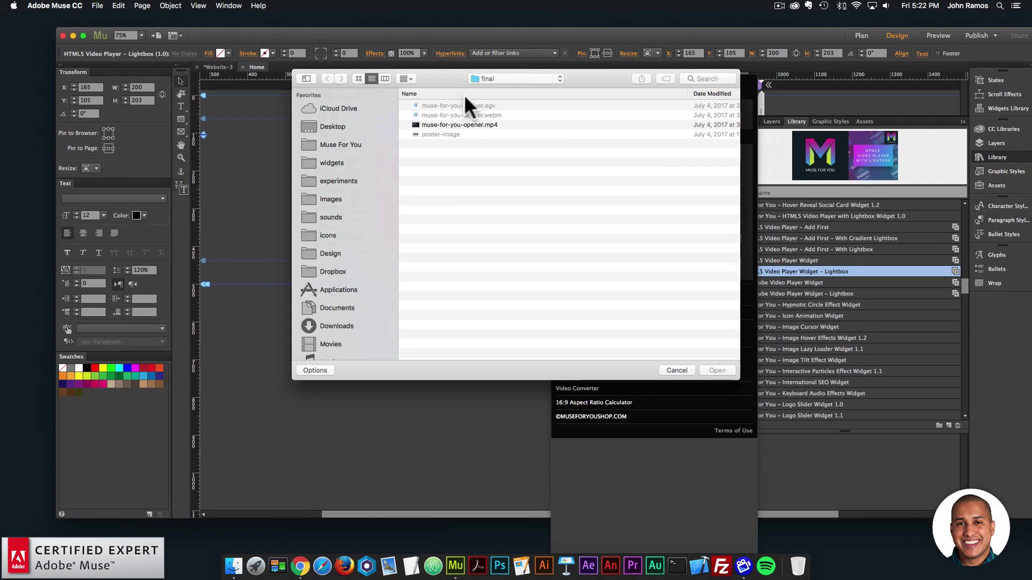
{"action": "double_click", "coordinate": [161, 62]}
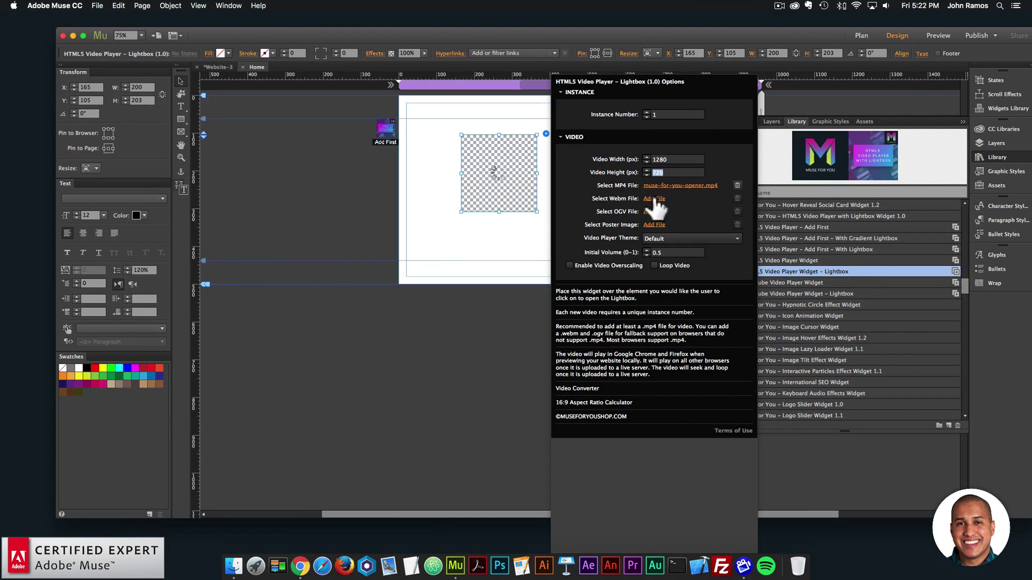
{"action": "left_click", "coordinate": [652, 199]}
{"action": "double_click", "coordinate": [471, 115]}
{"action": "left_click", "coordinate": [652, 212]}
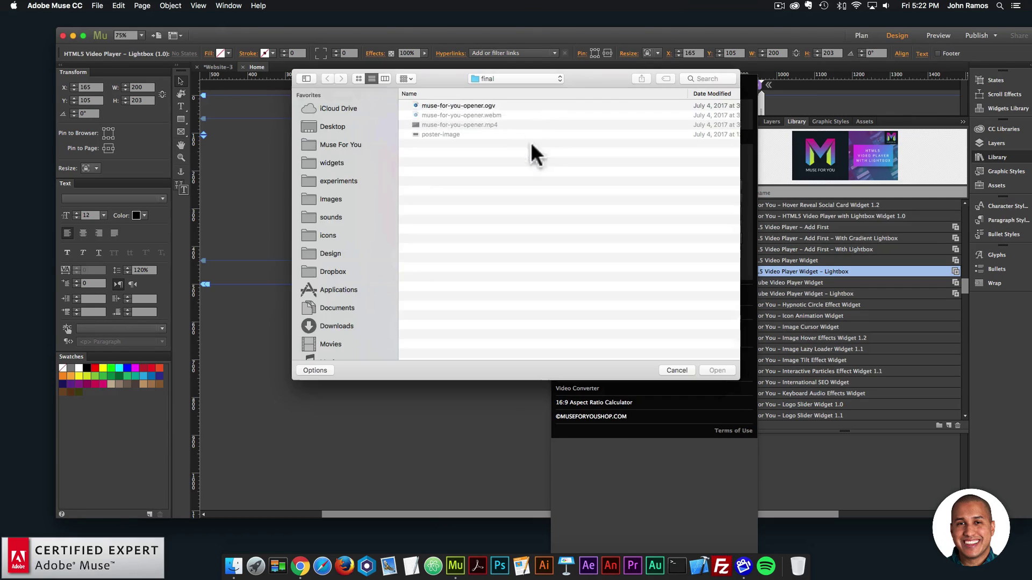
{"action": "double_click", "coordinate": [473, 105]}
{"action": "left_click", "coordinate": [652, 235]}
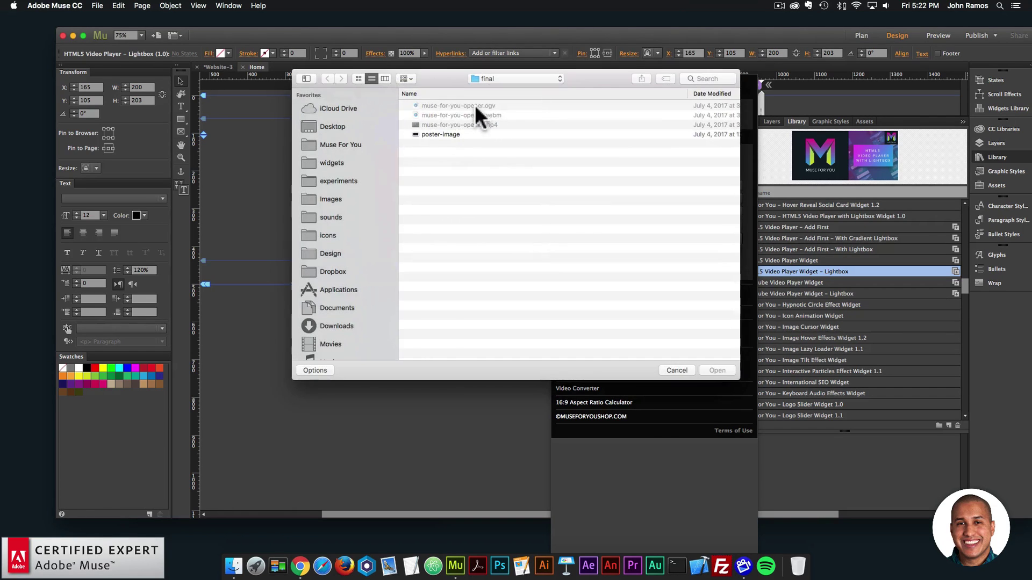
{"action": "double_click", "coordinate": [443, 134]}
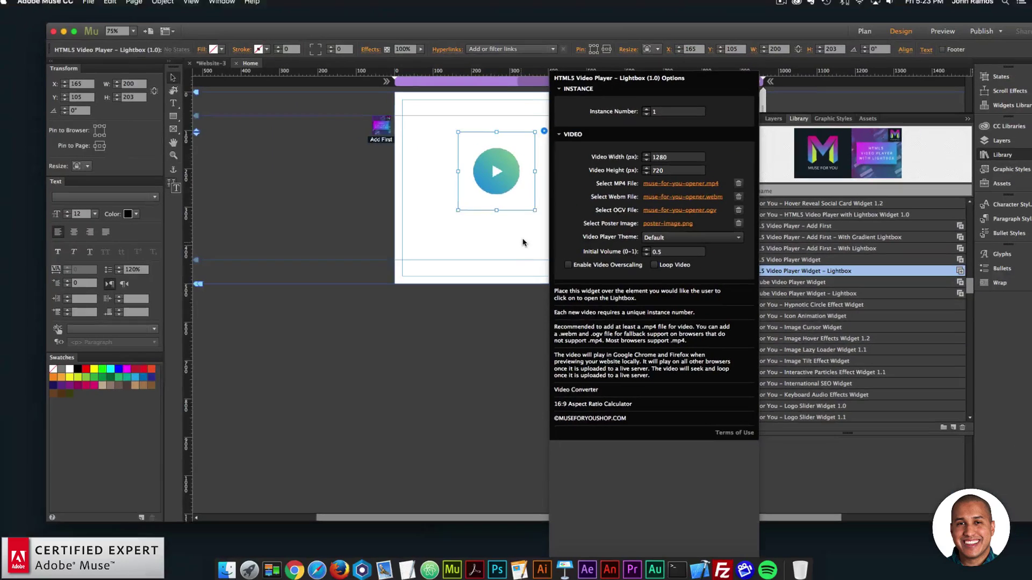
Move the lightbox widget to the page's horizontal center at X 380, Y 62 and preview the page in the browser.
{"action": "left_click", "coordinate": [511, 246]}
{"action": "left_click_drag", "start_coordinate": [495, 160], "coordinate": [583, 156]}
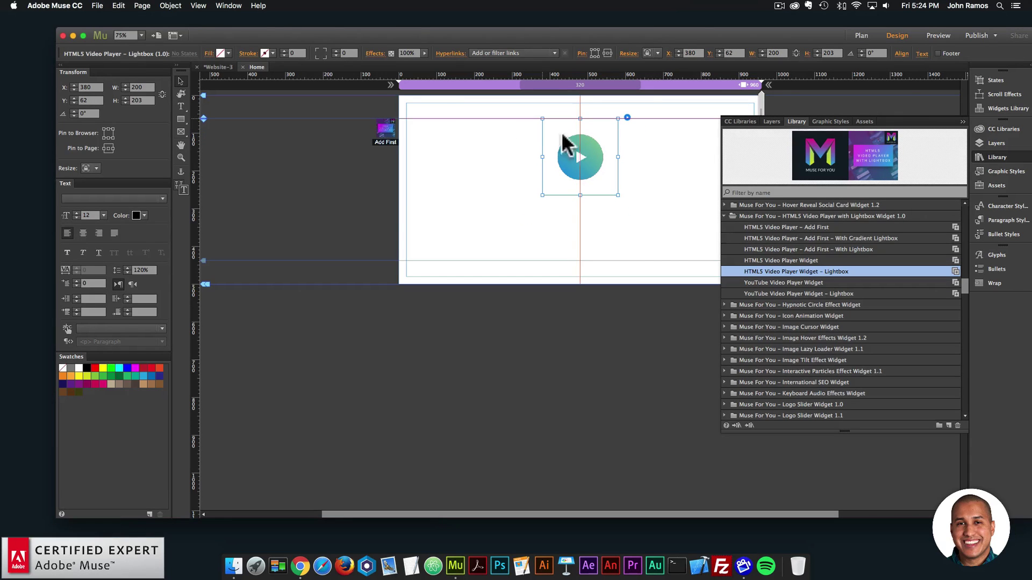
{"action": "left_click", "coordinate": [98, 5]}
{"action": "left_click", "coordinate": [139, 168]}
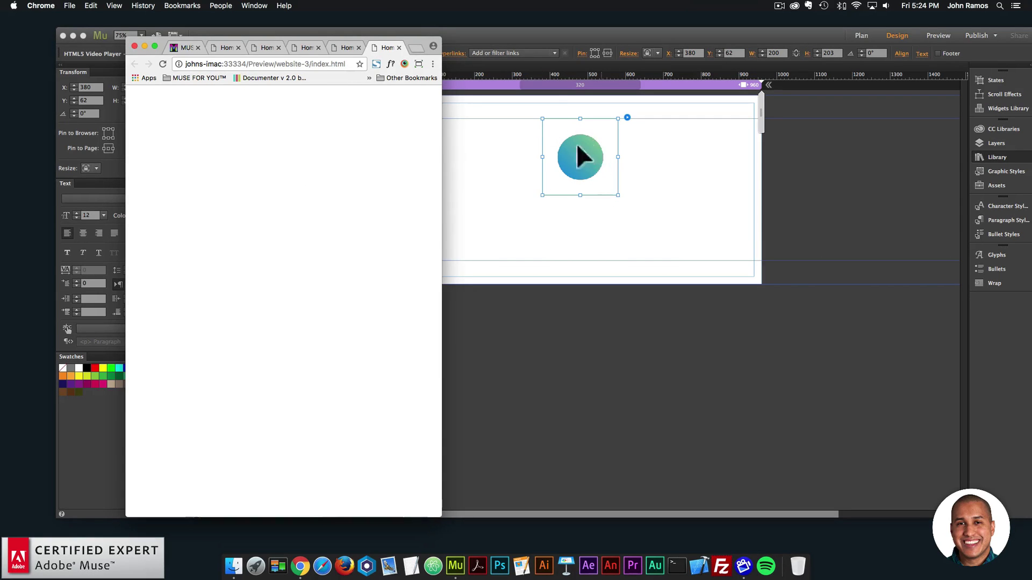
Back in Adobe Muse, move the lightbox widget down to about X 390, Y 225.
{"action": "left_click", "coordinate": [656, 173]}
{"action": "left_click", "coordinate": [582, 129]}
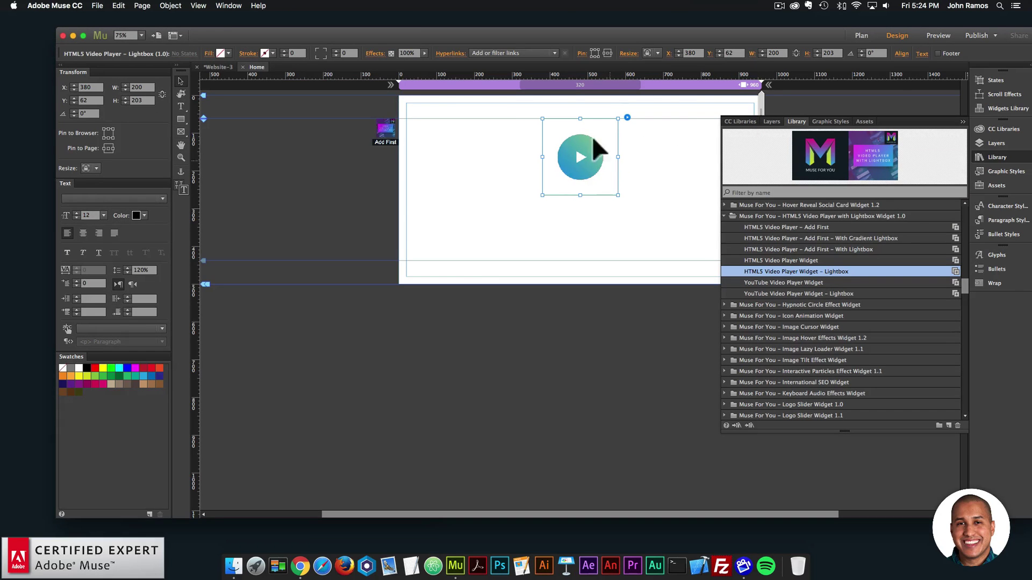
{"action": "left_click_drag", "start_coordinate": [579, 161], "coordinate": [583, 223]}
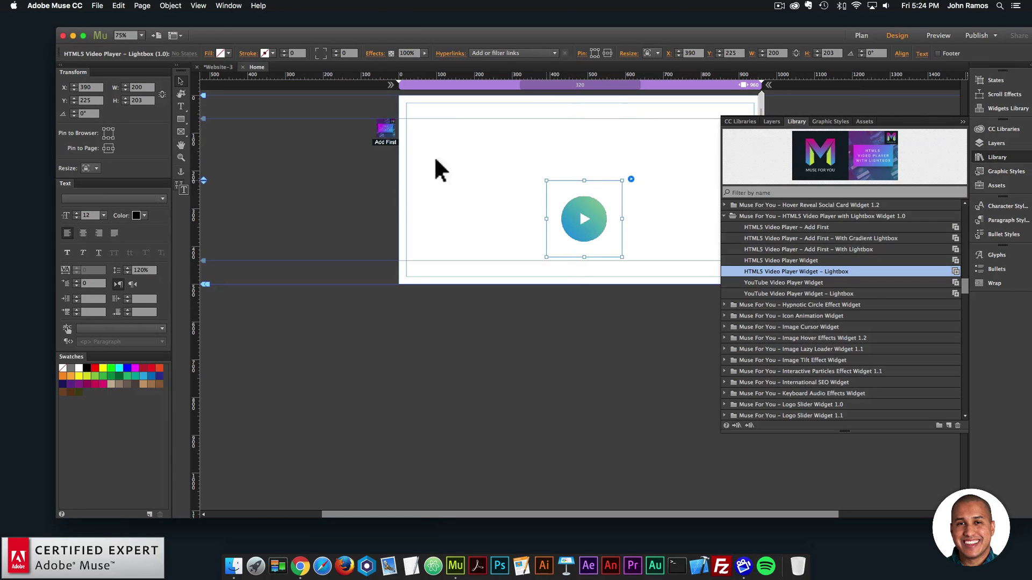
Draw a 200 by 203 px rectangle exactly over the lightbox widget and fill it green (RGB 34, 181, 115).
{"action": "left_click", "coordinate": [181, 118]}
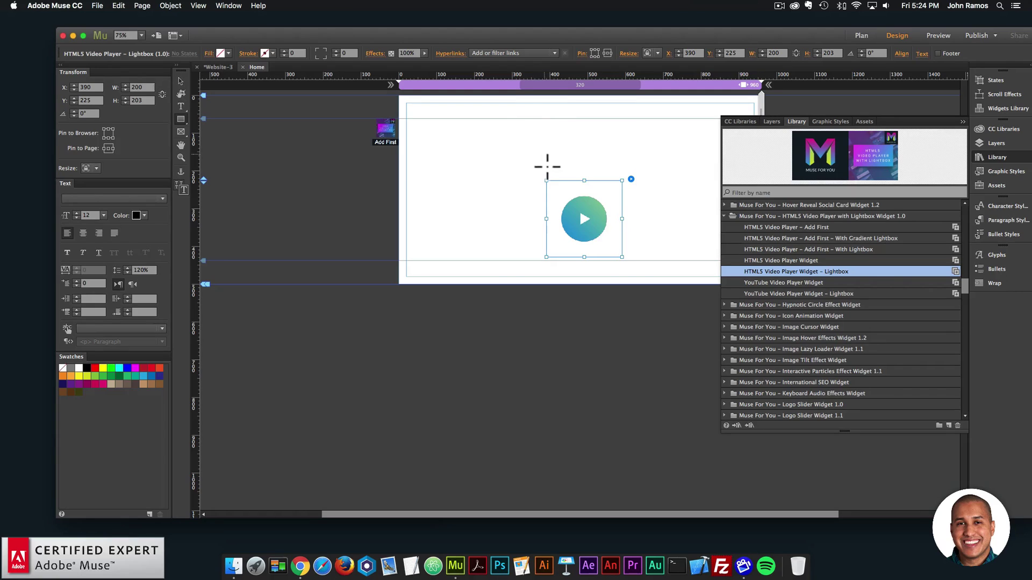
{"action": "left_click_drag", "start_coordinate": [546, 181], "coordinate": [622, 257]}
{"action": "left_click", "coordinate": [165, 53]}
{"action": "left_click", "coordinate": [293, 84]}
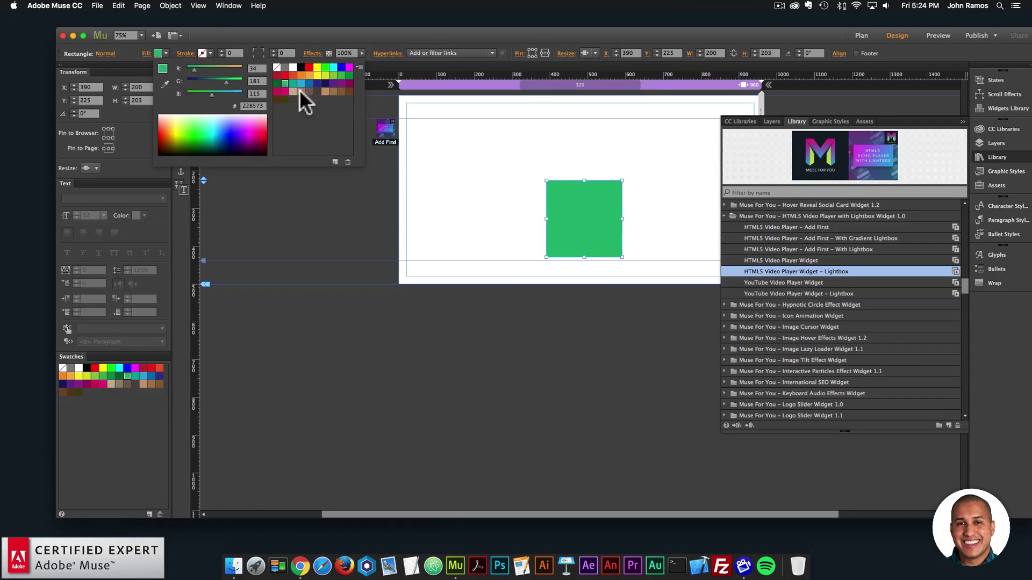
Arrange the green rectangle behind the lightbox widget and move both together to X 380, Y 62.
{"action": "key", "text": "super+equal"}
{"action": "key", "text": "super+equal"}
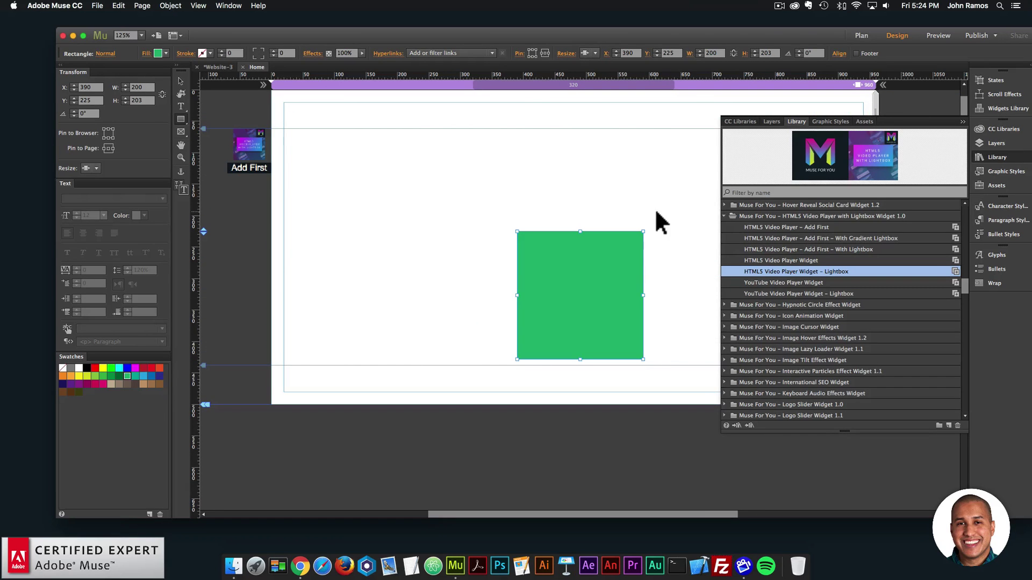
{"action": "left_click", "coordinate": [1021, 157]}
{"action": "left_click", "coordinate": [181, 81]}
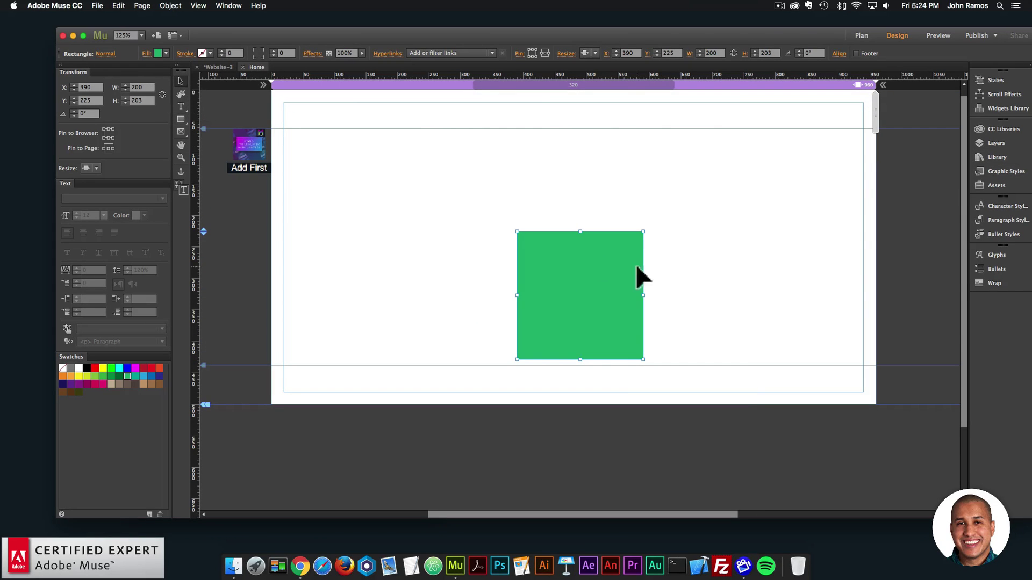
{"action": "right_click", "coordinate": [636, 266]}
{"action": "mouse_move", "coordinate": [688, 330]}
{"action": "left_click", "coordinate": [801, 339]}
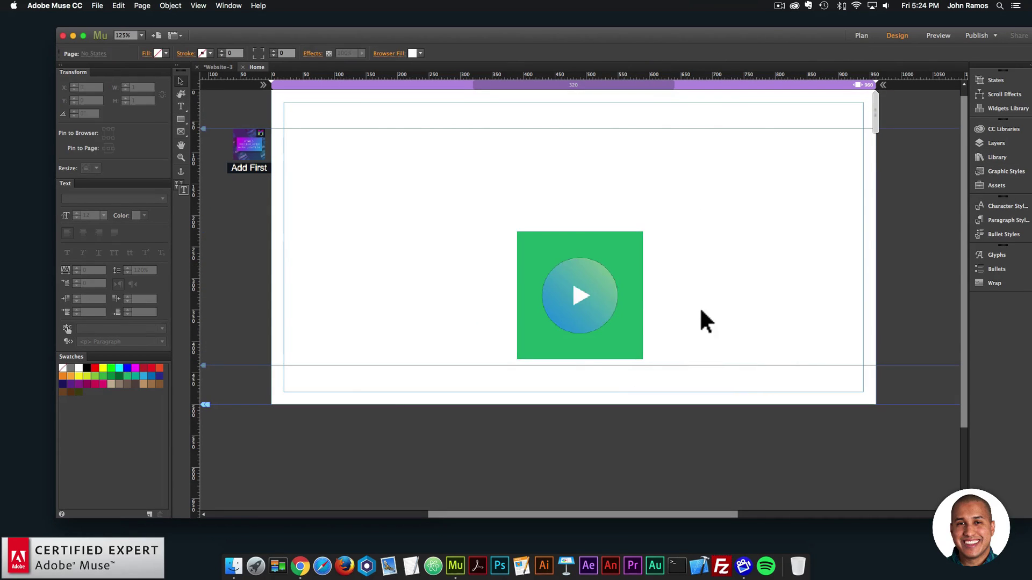
{"action": "left_click", "coordinate": [596, 295]}
{"action": "left_click_drag", "start_coordinate": [594, 295], "coordinate": [585, 194]}
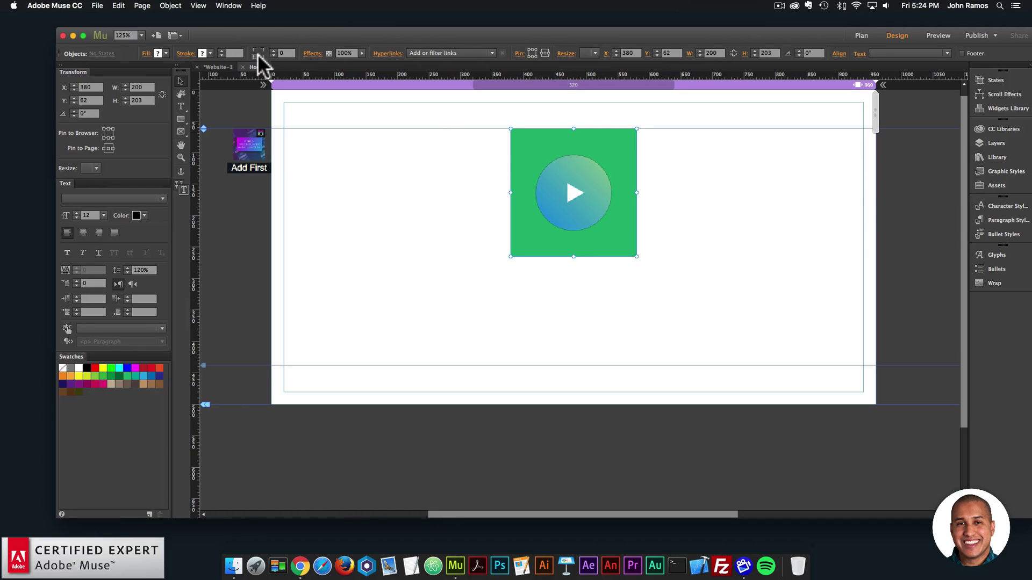
Preview the page in a wider browser window, open the lightbox from the green square and pause the video.
{"action": "left_click", "coordinate": [98, 5]}
{"action": "left_click", "coordinate": [138, 165]}
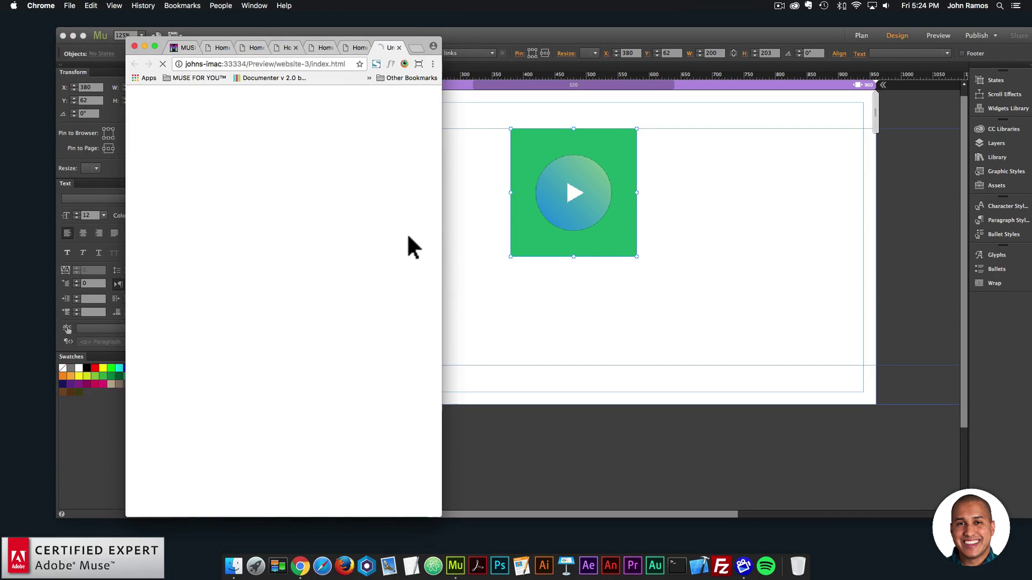
{"action": "left_click_drag", "start_coordinate": [441, 180], "coordinate": [736, 180]}
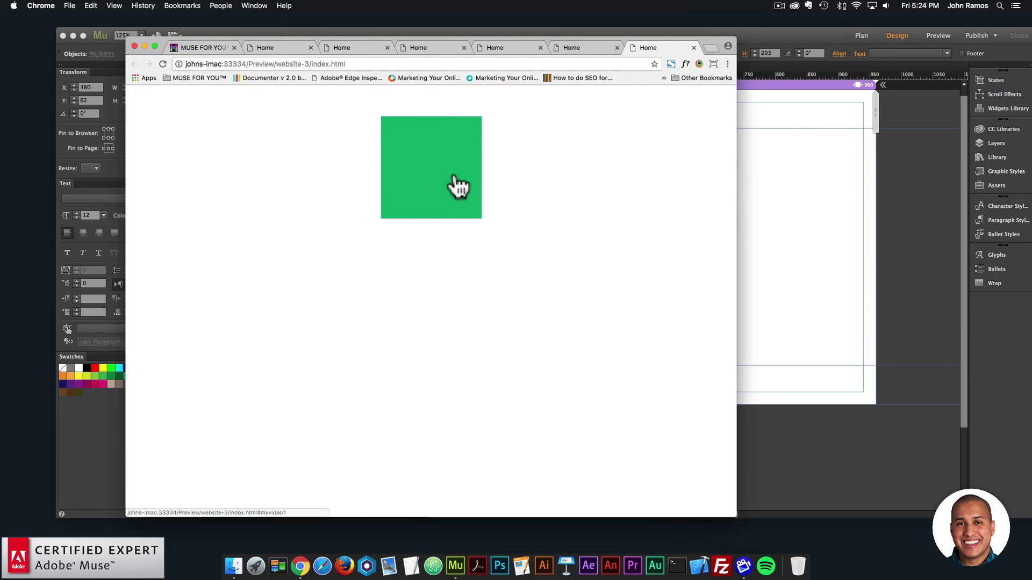
{"action": "left_click", "coordinate": [443, 159]}
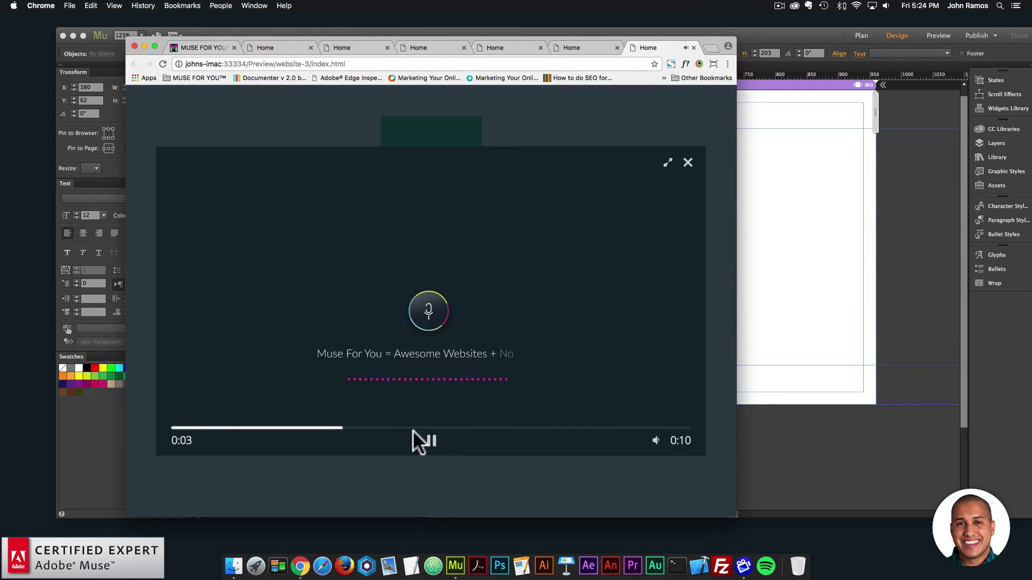
{"action": "left_click", "coordinate": [437, 440]}
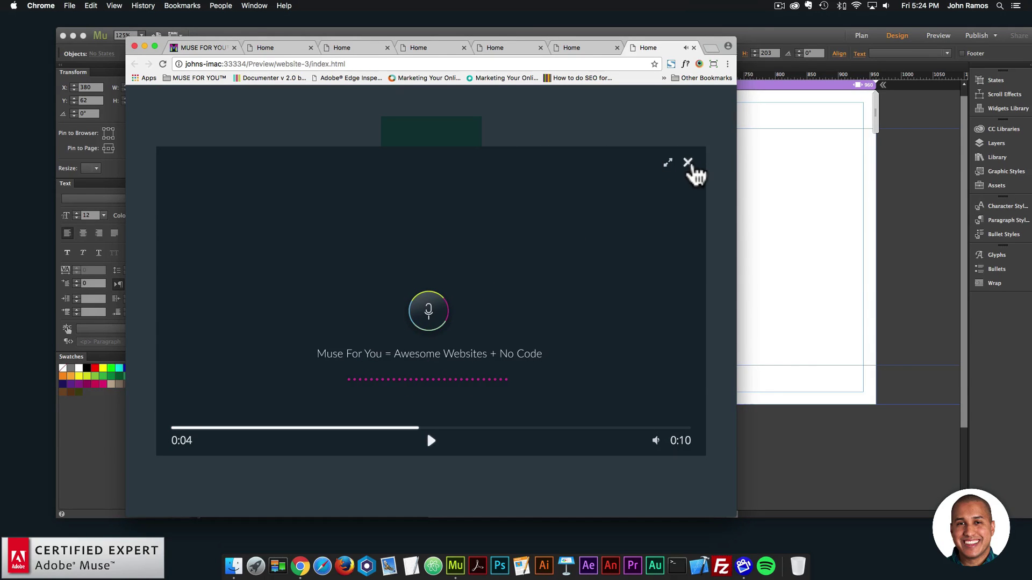
Back in Adobe Muse, open the lightbox widget's options over the green square and review its video settings.
{"action": "left_click", "coordinate": [769, 172]}
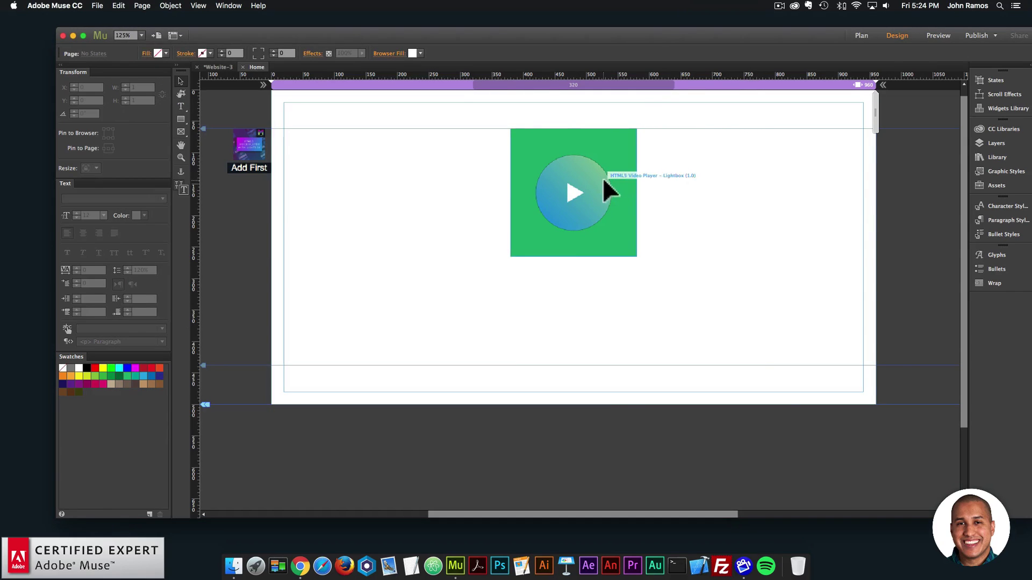
{"action": "mouse_move", "coordinate": [603, 188]}
{"action": "left_mouse_down"}
{"action": "mouse_move", "coordinate": [610, 295]}
{"action": "mouse_move", "coordinate": [617, 228]}
{"action": "mouse_move", "coordinate": [595, 198]}
{"action": "left_mouse_up"}
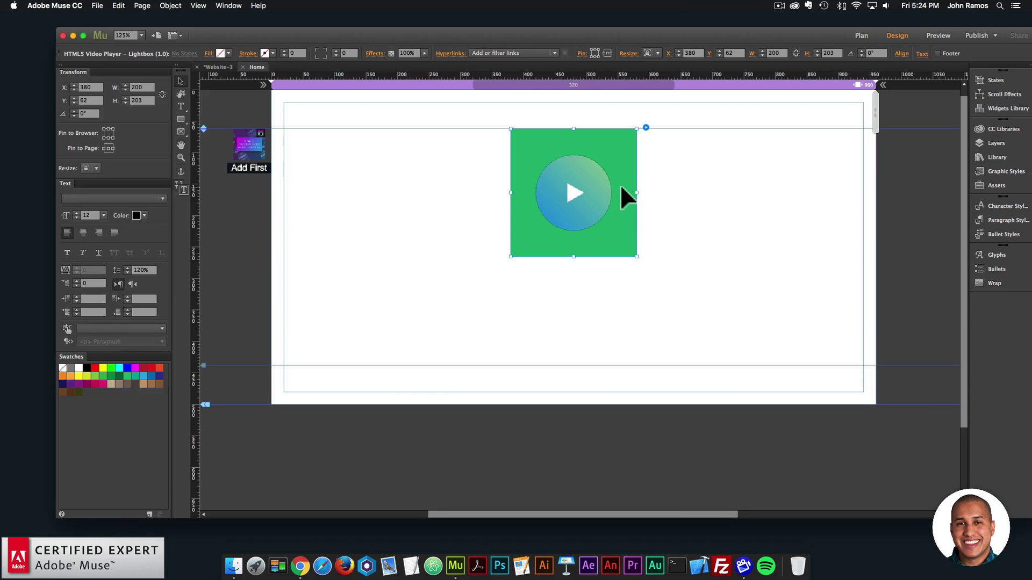
{"action": "left_click", "coordinate": [645, 128]}
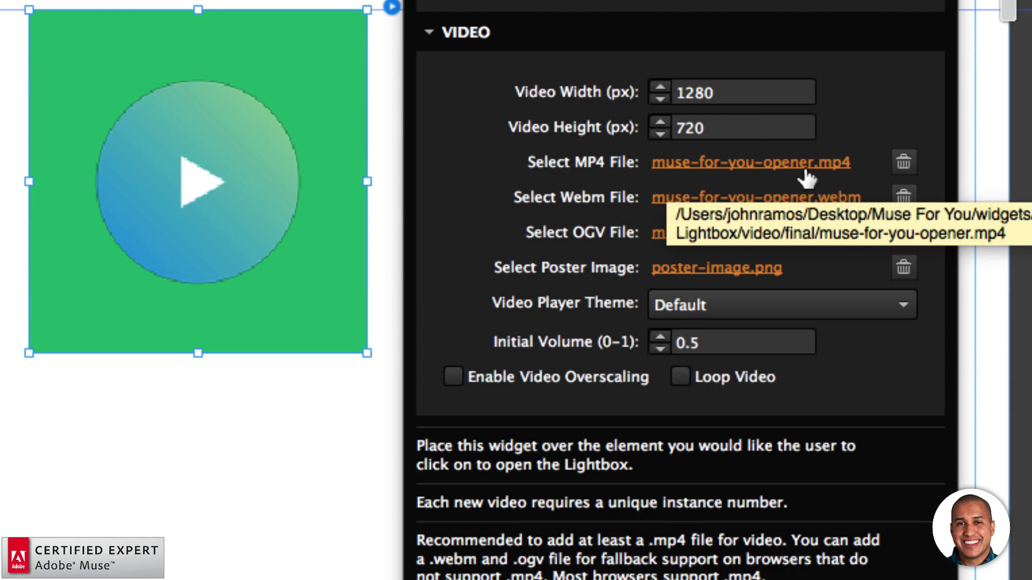
{"action": "left_click", "coordinate": [359, 381]}
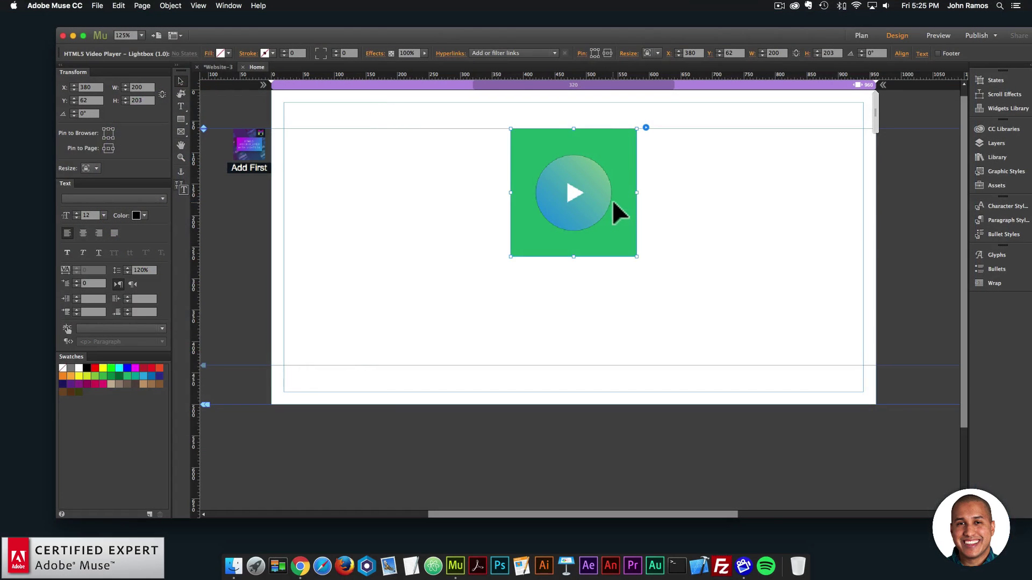
Delete the HTML5 lightbox widget and the green rectangle from the page.
{"action": "key", "text": "Delete"}
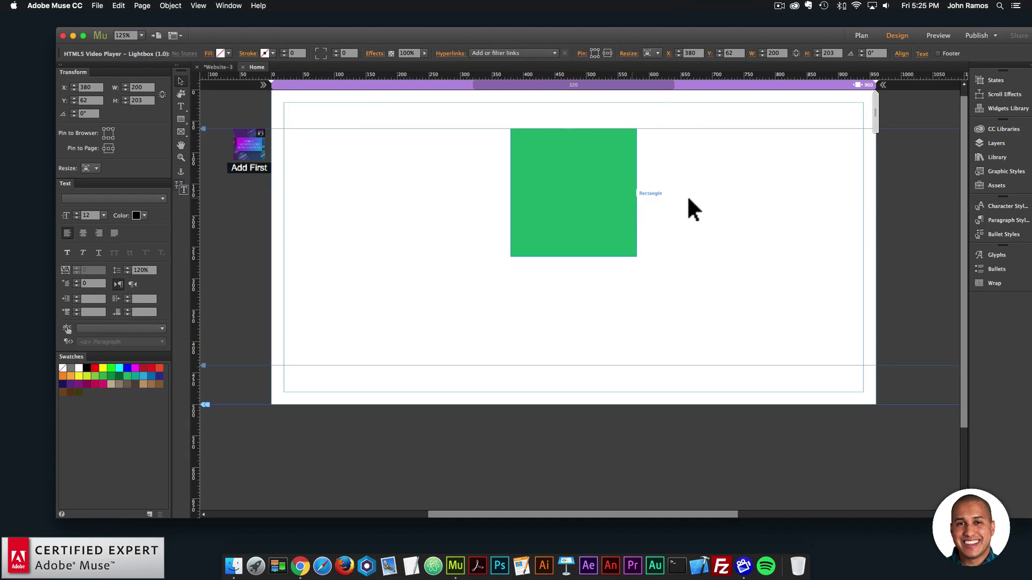
{"action": "left_click", "coordinate": [605, 160]}
{"action": "key", "text": "Delete"}
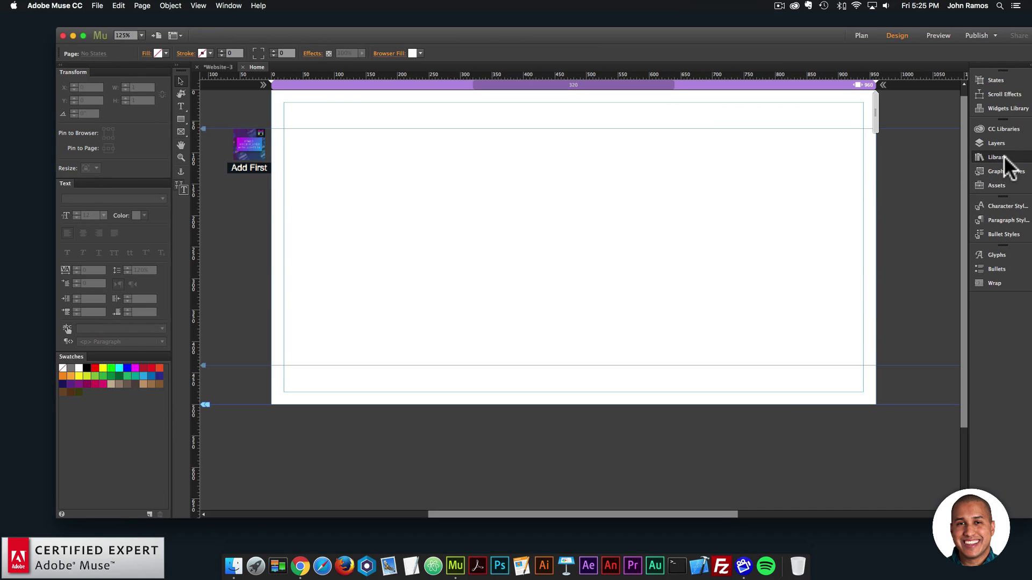
Add the YouTube Video Player Widget from the HTML5 Video Player with Lightbox library folder and place it at X 230, Y 62.
{"action": "left_click", "coordinate": [1001, 157]}
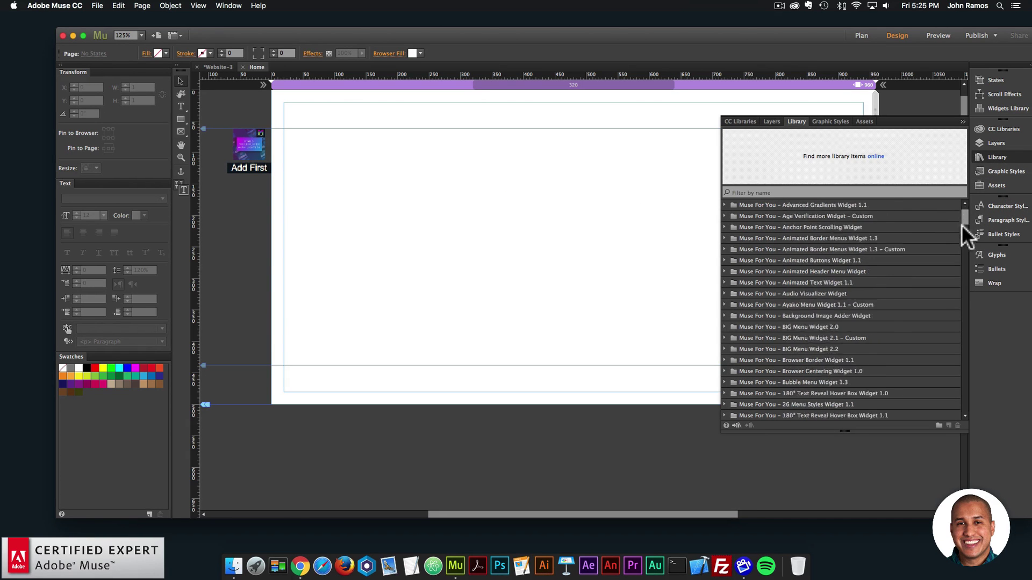
{"action": "left_click_drag", "start_coordinate": [962, 225], "coordinate": [962, 289]}
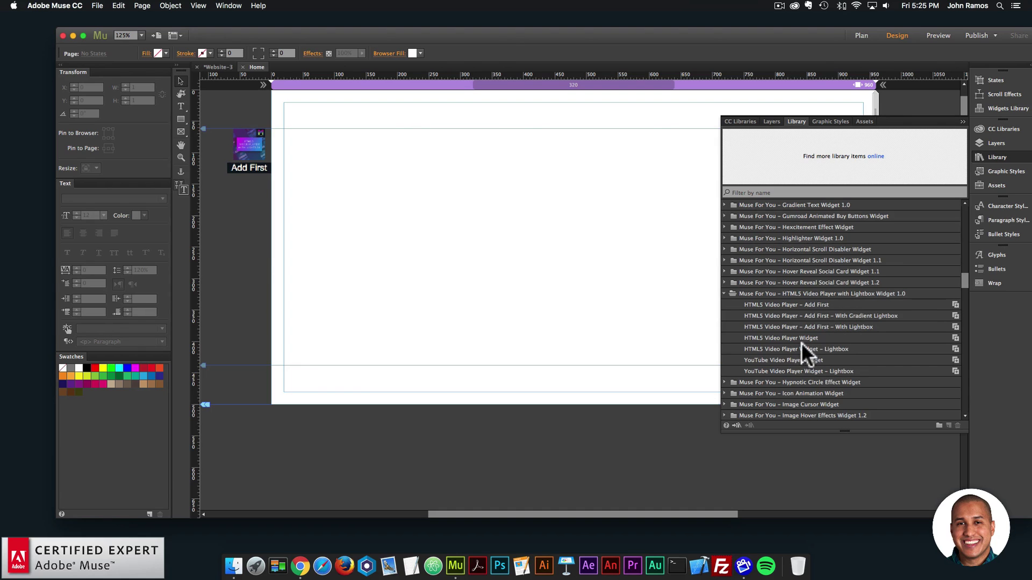
{"action": "left_click_drag", "start_coordinate": [783, 360], "coordinate": [445, 116]}
{"action": "left_click", "coordinate": [997, 157]}
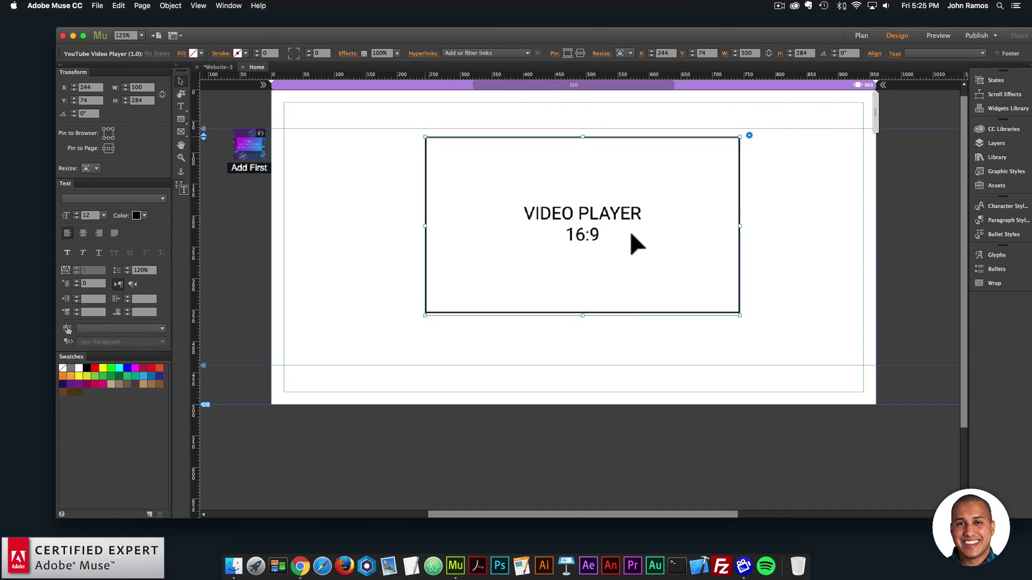
{"action": "left_click_drag", "start_coordinate": [636, 243], "coordinate": [627, 234]}
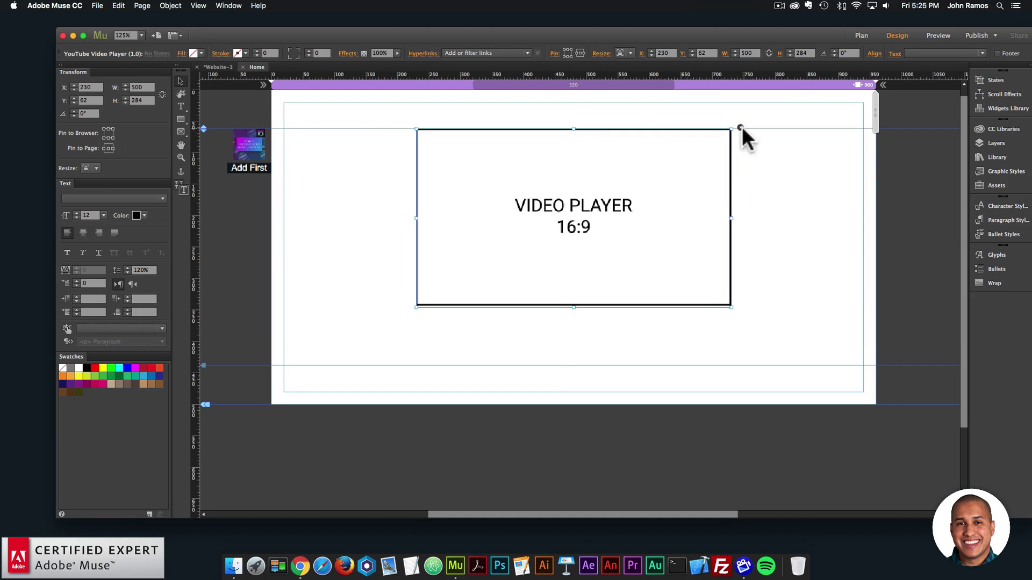
Set the YouTube player's poster image to poster-image.png and its video player theme to Light.
{"action": "left_click", "coordinate": [740, 128]}
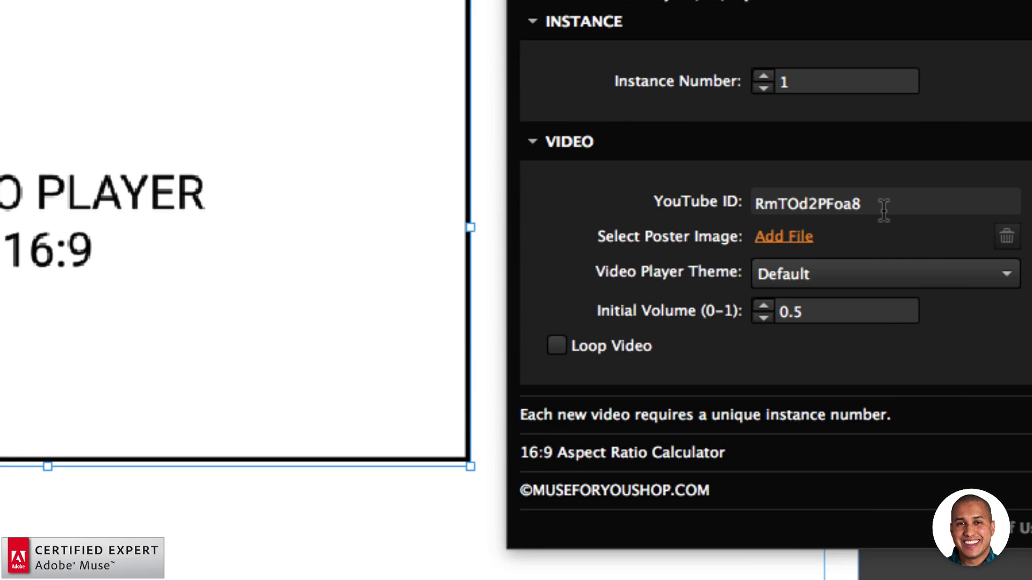
{"action": "left_click", "coordinate": [793, 234]}
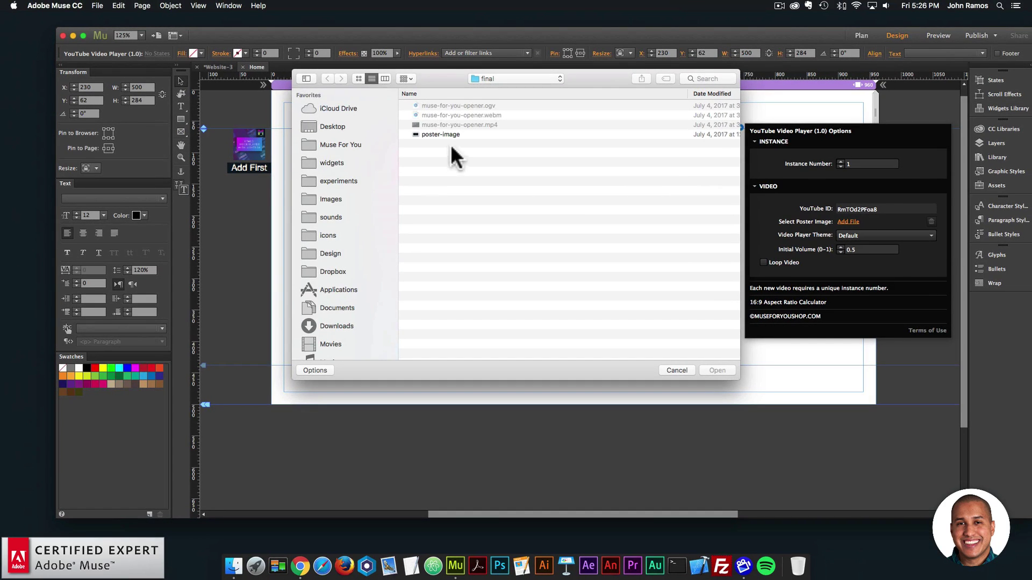
{"action": "double_click", "coordinate": [476, 135]}
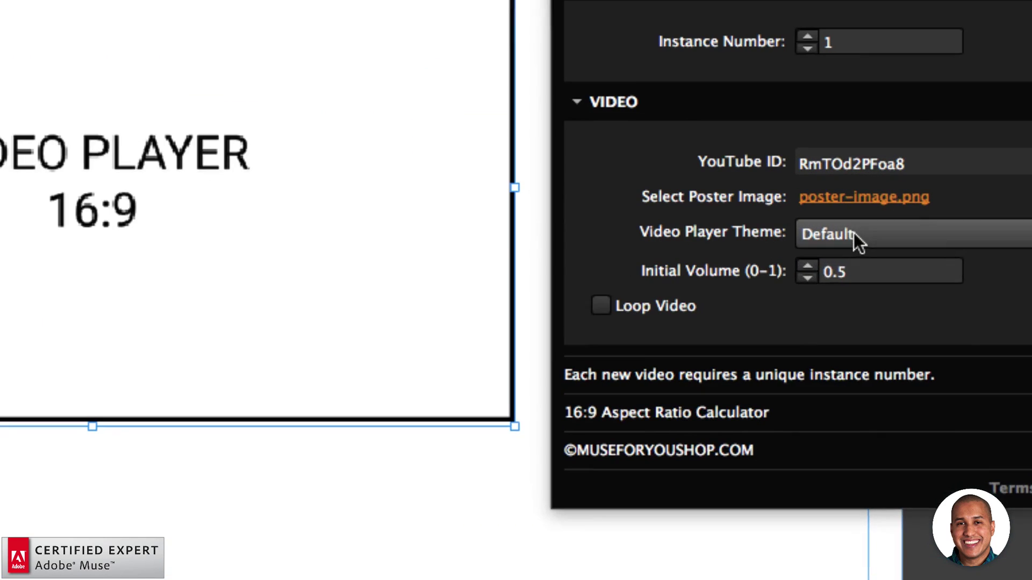
{"action": "left_click", "coordinate": [859, 236]}
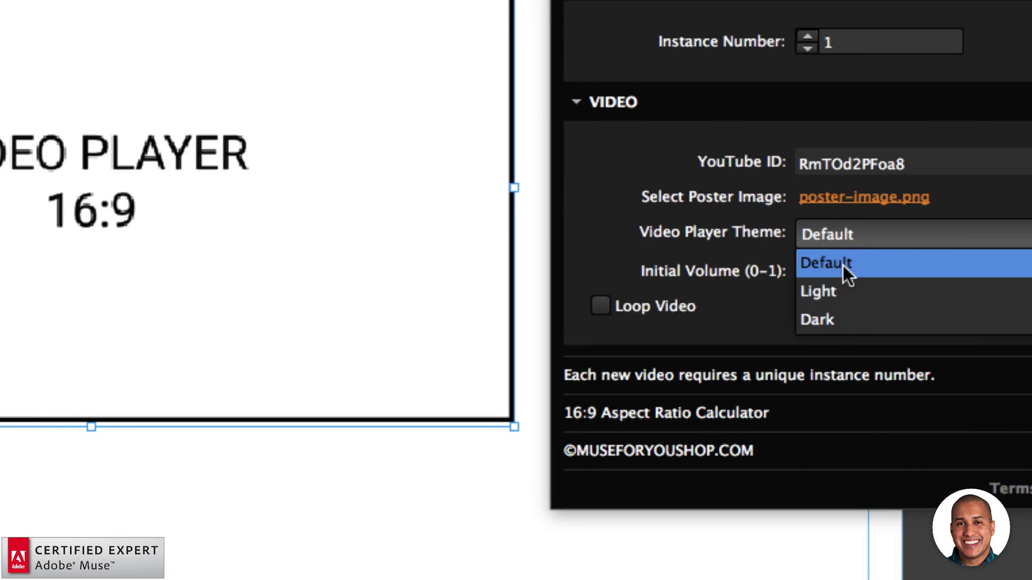
{"action": "left_click", "coordinate": [841, 295]}
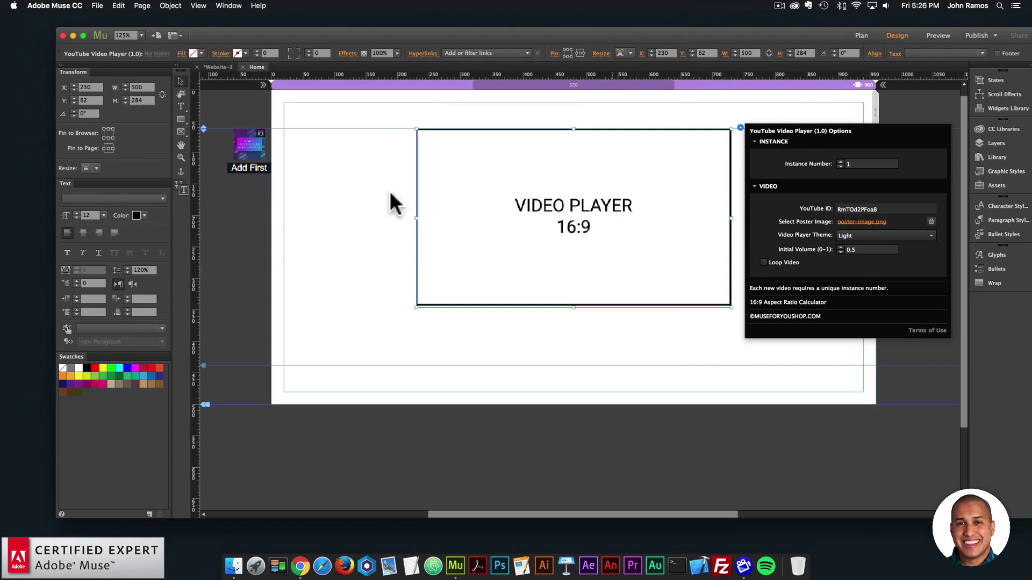
{"action": "left_click", "coordinate": [377, 199]}
Preview the page in the browser, play the YouTube video, skip ahead in it and pause it.
{"action": "left_click", "coordinate": [99, 5]}
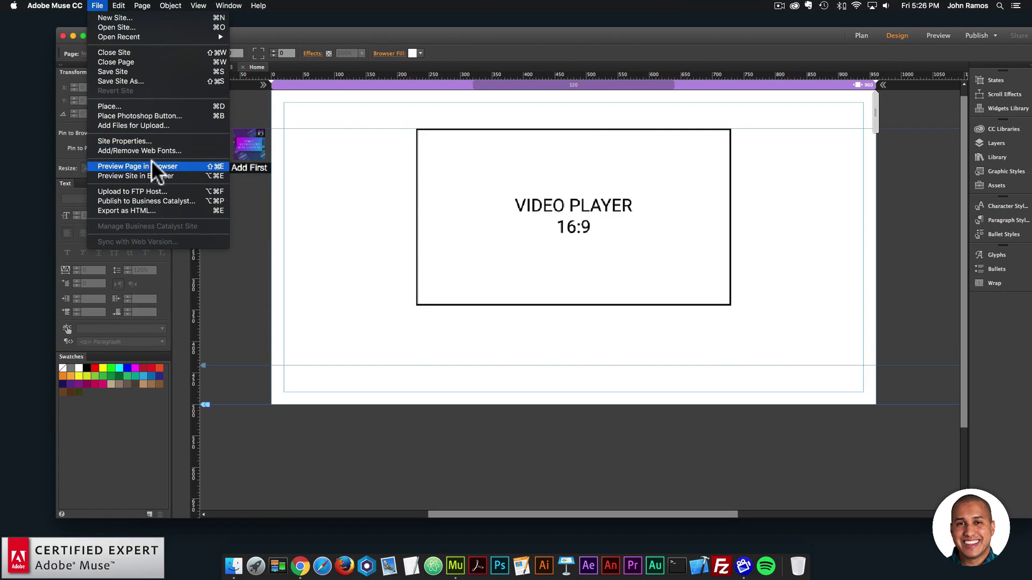
{"action": "left_click", "coordinate": [151, 161]}
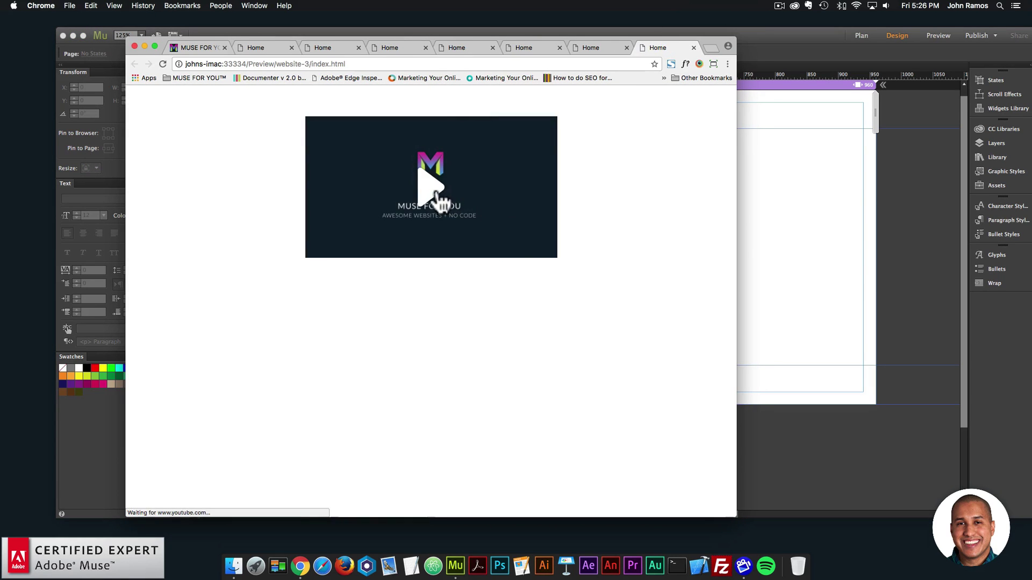
{"action": "left_click", "coordinate": [430, 185]}
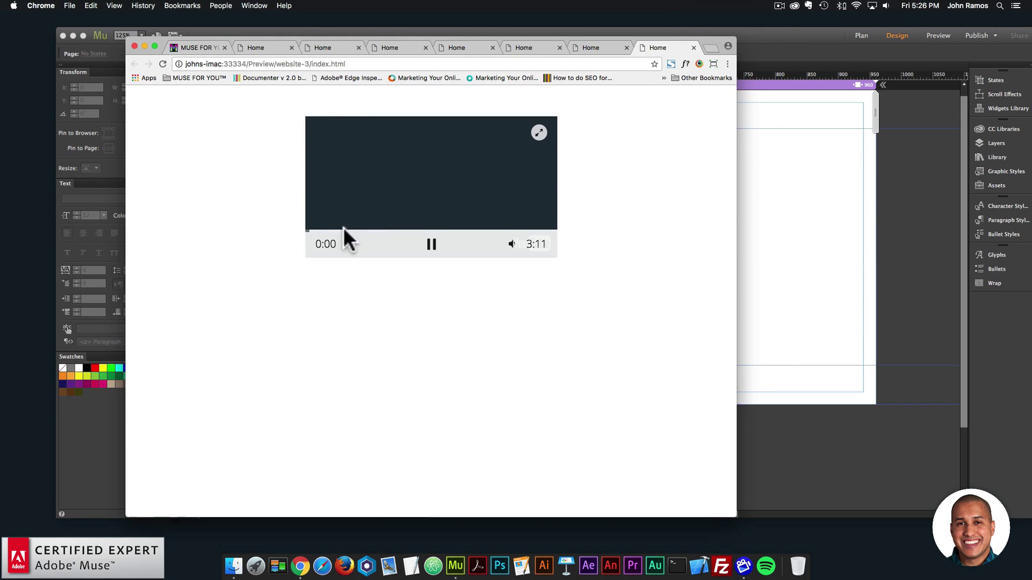
{"action": "left_click", "coordinate": [325, 231]}
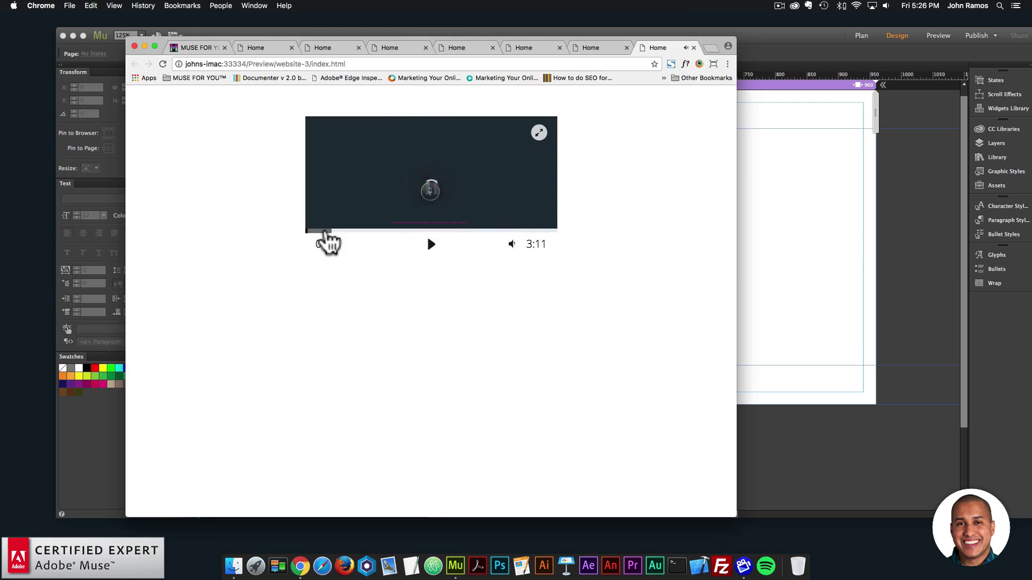
{"action": "left_click", "coordinate": [436, 254]}
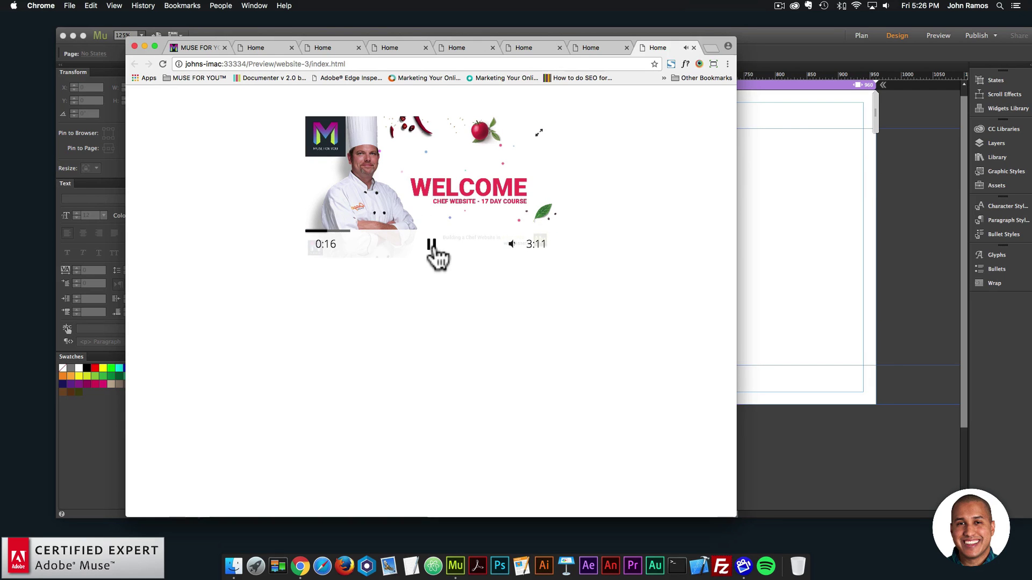
{"action": "left_click", "coordinate": [435, 253]}
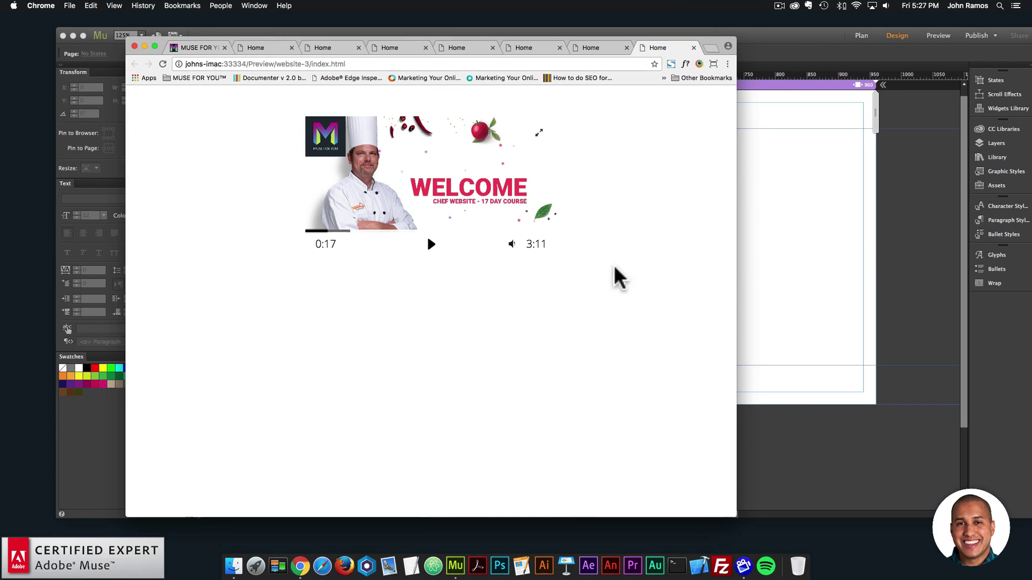
Back in Adobe Muse, delete the YouTube video player widget from the page.
{"action": "left_click", "coordinate": [824, 231]}
{"action": "left_click", "coordinate": [722, 230]}
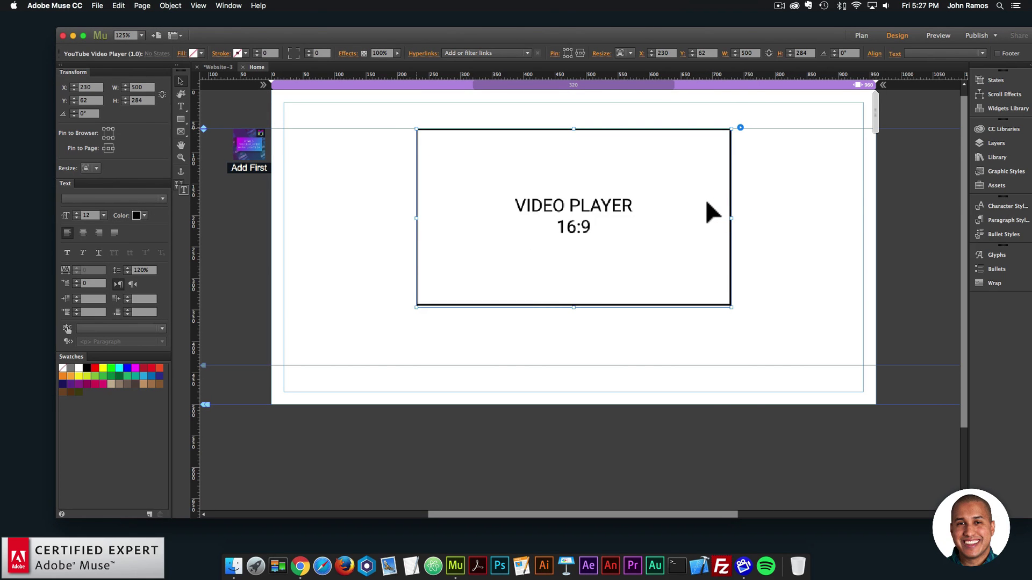
{"action": "key", "text": "Delete"}
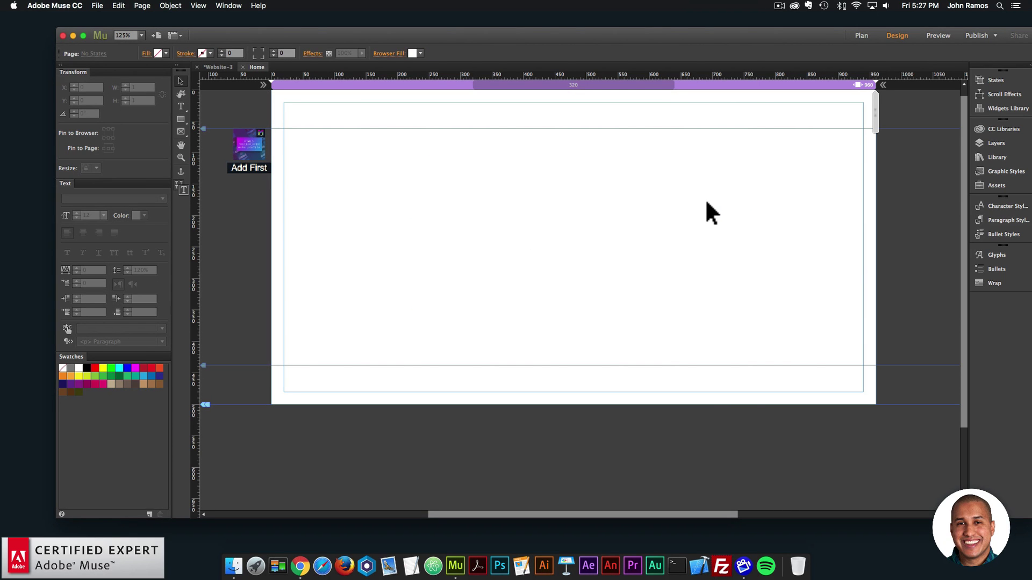
Add the YouTube Video Player Widget – Lightbox from the library and move it to about X 536, Y 275.
{"action": "left_click", "coordinate": [995, 157]}
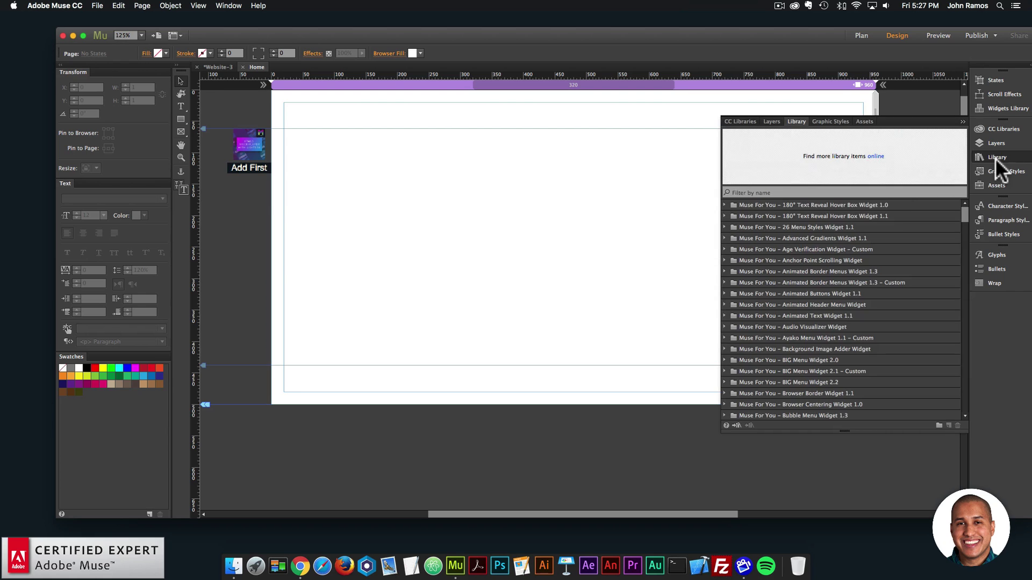
{"action": "left_click", "coordinate": [826, 191]}
{"action": "left_click_drag", "start_coordinate": [962, 211], "coordinate": [960, 281]}
{"action": "left_click", "coordinate": [749, 316]}
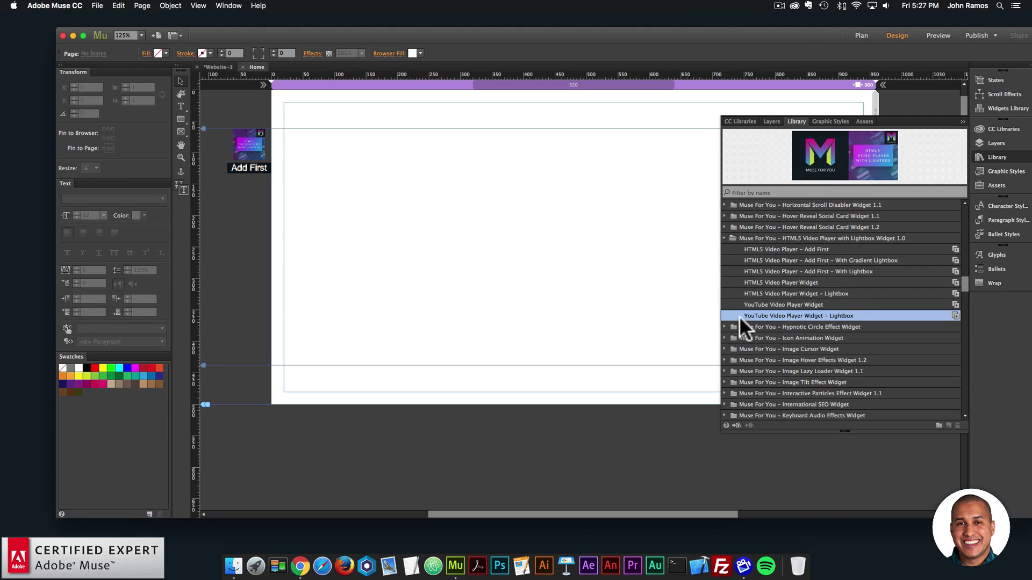
{"action": "left_click_drag", "start_coordinate": [785, 316], "coordinate": [468, 141]}
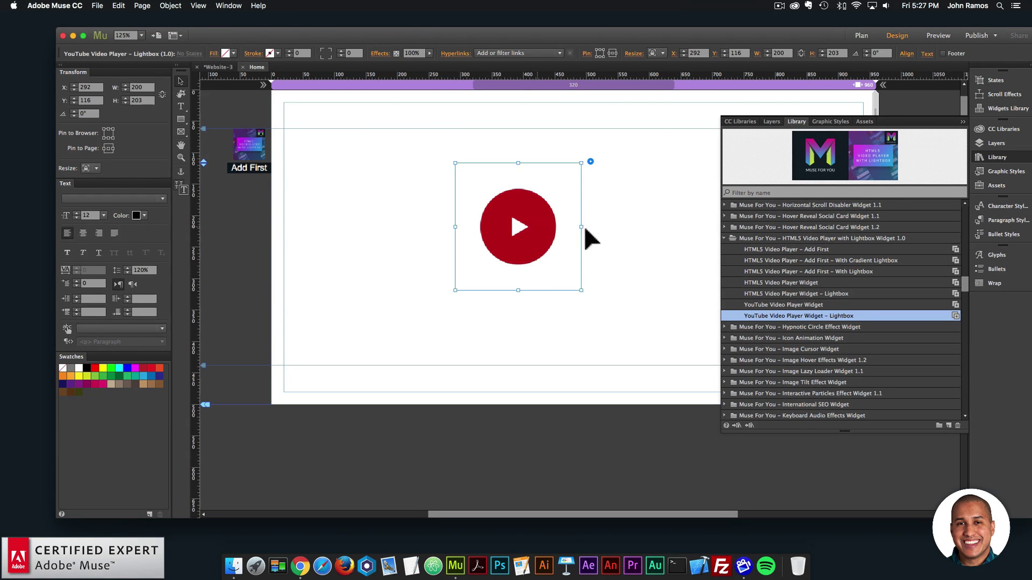
{"action": "left_click", "coordinate": [995, 157]}
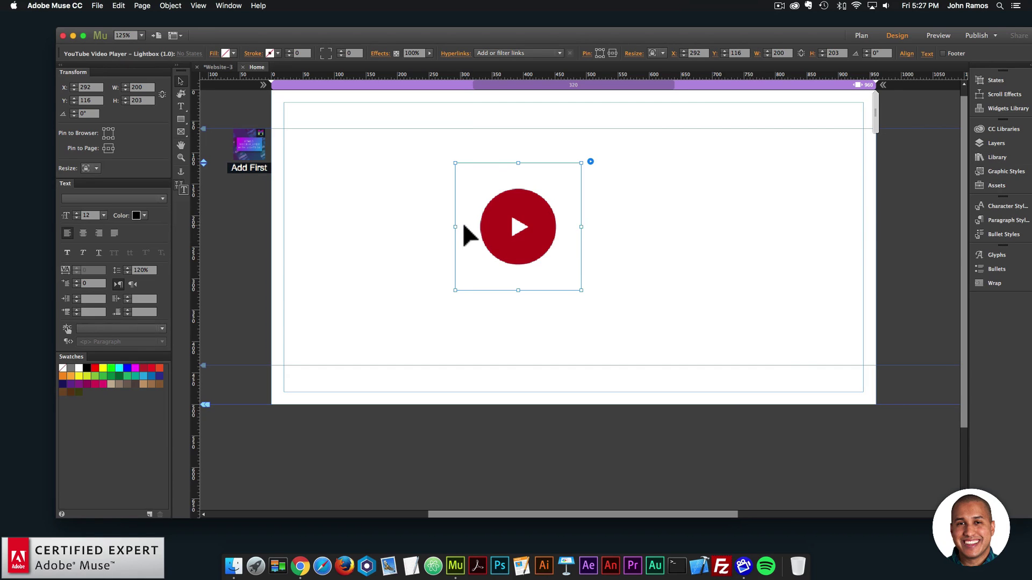
{"action": "left_click_drag", "start_coordinate": [495, 225], "coordinate": [620, 317]}
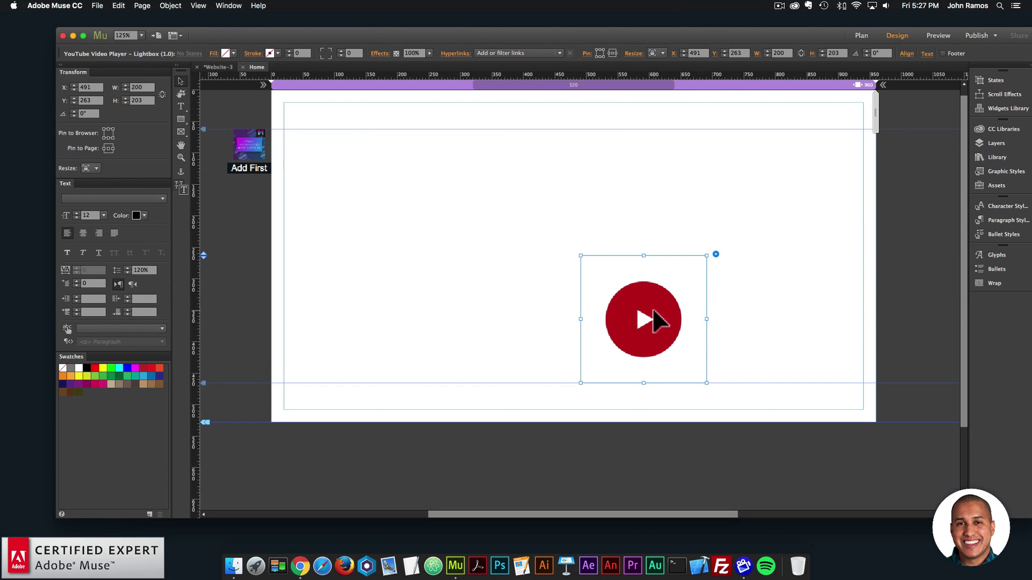
{"action": "left_click_drag", "start_coordinate": [654, 317], "coordinate": [684, 325]}
Draw a rectangle about 202 by 202 px at X 350, Y 76 and fill it blue.
{"action": "left_click", "coordinate": [180, 118]}
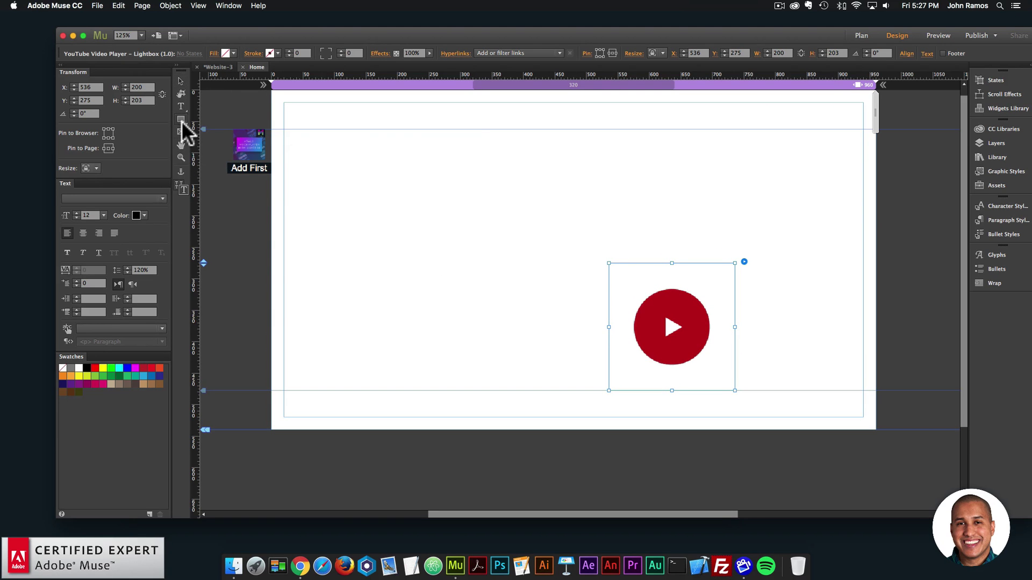
{"action": "left_click_drag", "start_coordinate": [491, 137], "coordinate": [619, 233]}
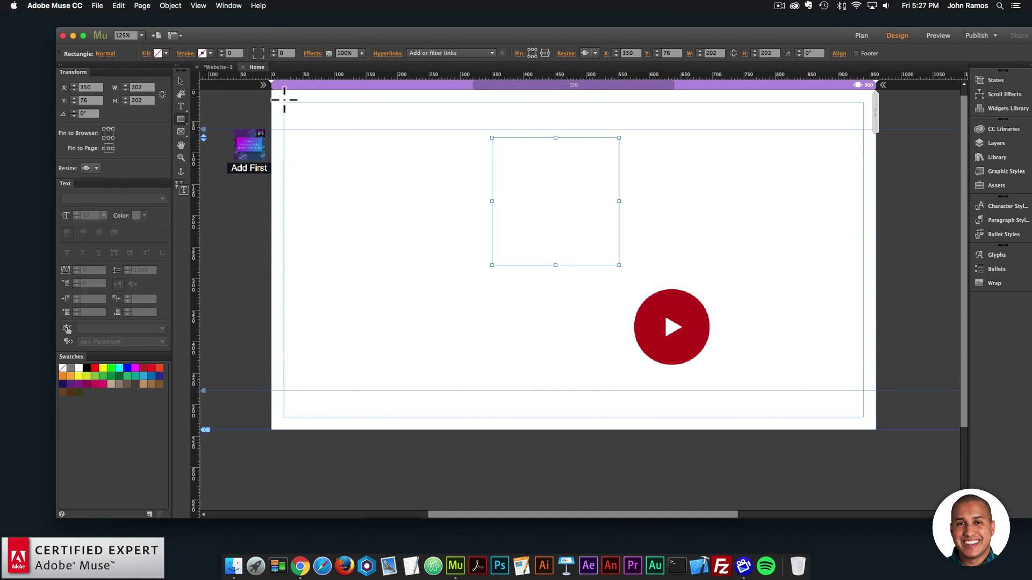
{"action": "left_click", "coordinate": [159, 53]}
{"action": "left_click", "coordinate": [302, 82]}
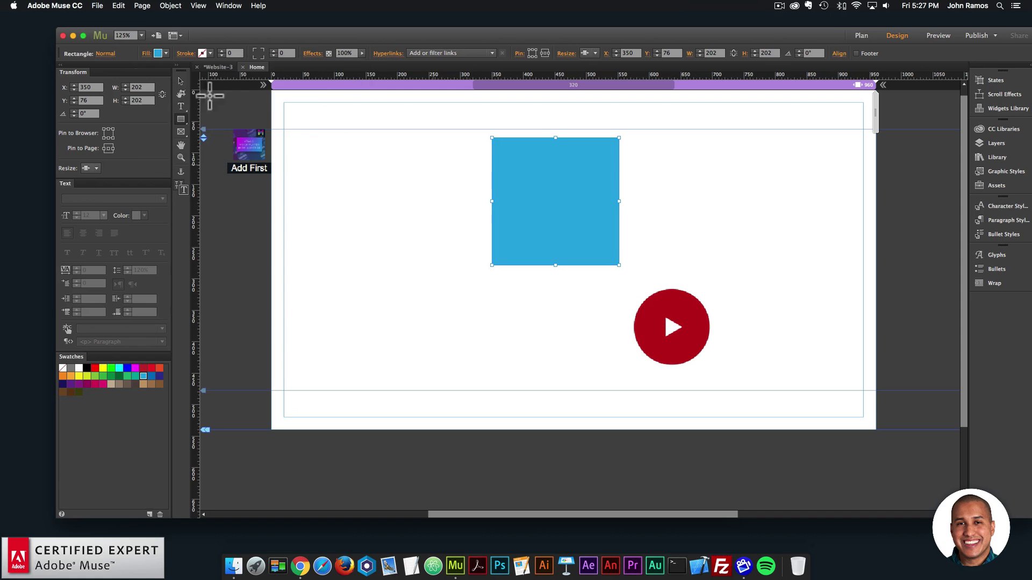
{"action": "left_click", "coordinate": [616, 266]}
Bring the YouTube lightbox widget to the front and place it over the blue rectangle at X 350, Y 76.
{"action": "left_click_drag", "start_coordinate": [589, 226], "coordinate": [653, 285]}
{"action": "right_click", "coordinate": [655, 296]}
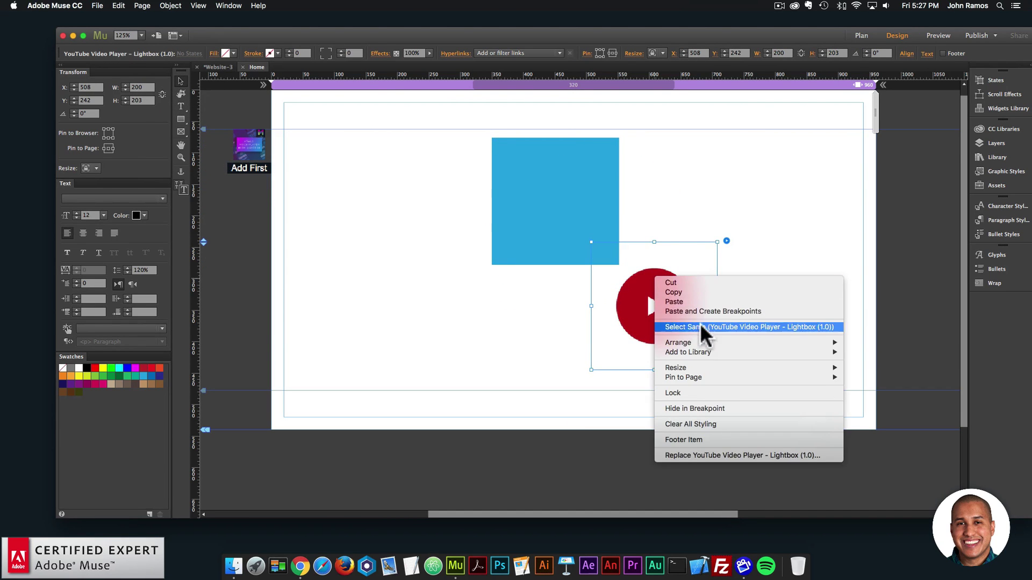
{"action": "left_click", "coordinate": [860, 340]}
{"action": "right_click", "coordinate": [751, 291]}
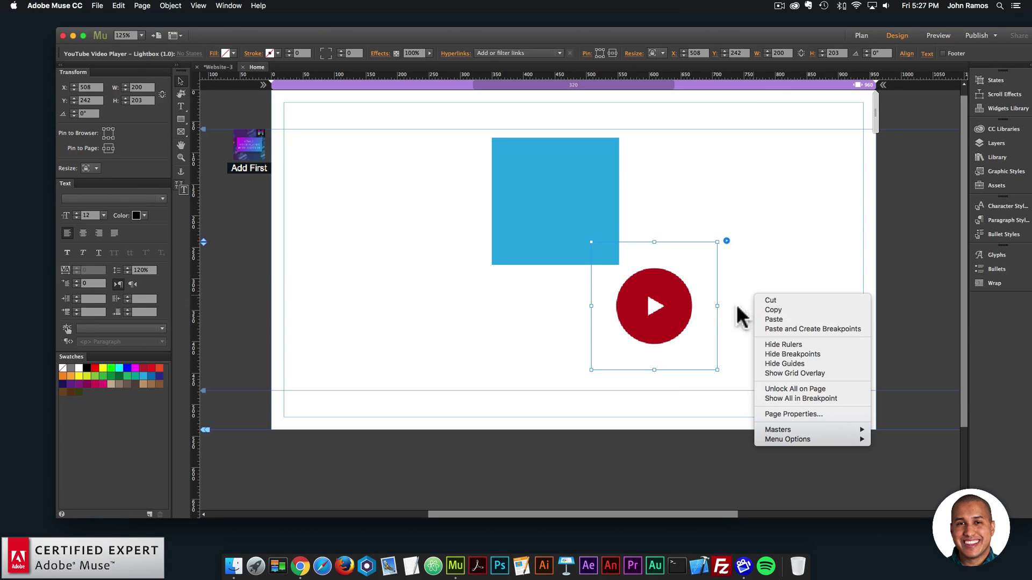
{"action": "right_click", "coordinate": [652, 287]}
{"action": "mouse_move", "coordinate": [689, 351]}
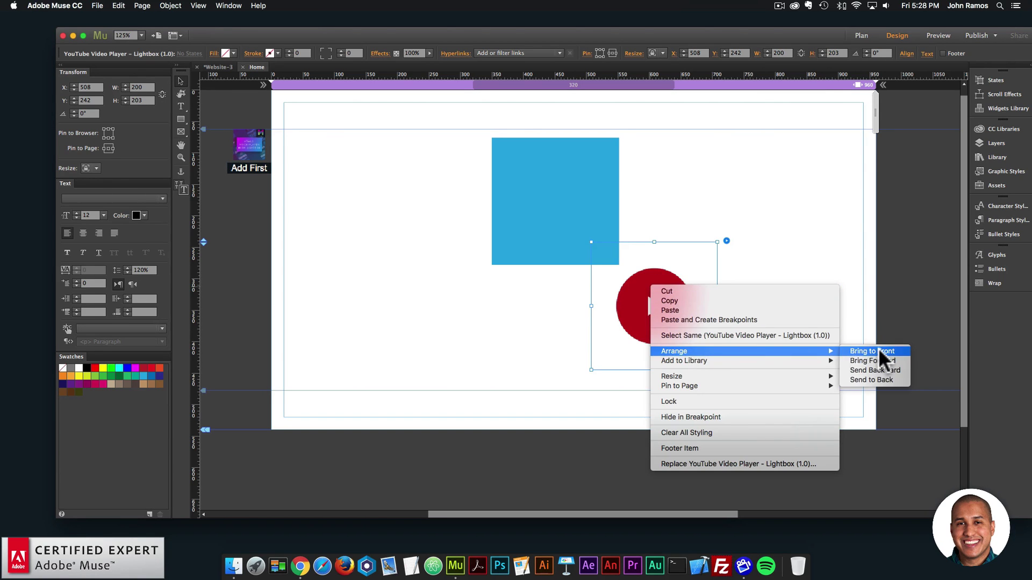
{"action": "left_click", "coordinate": [878, 349]}
{"action": "left_click_drag", "start_coordinate": [688, 329], "coordinate": [590, 226]}
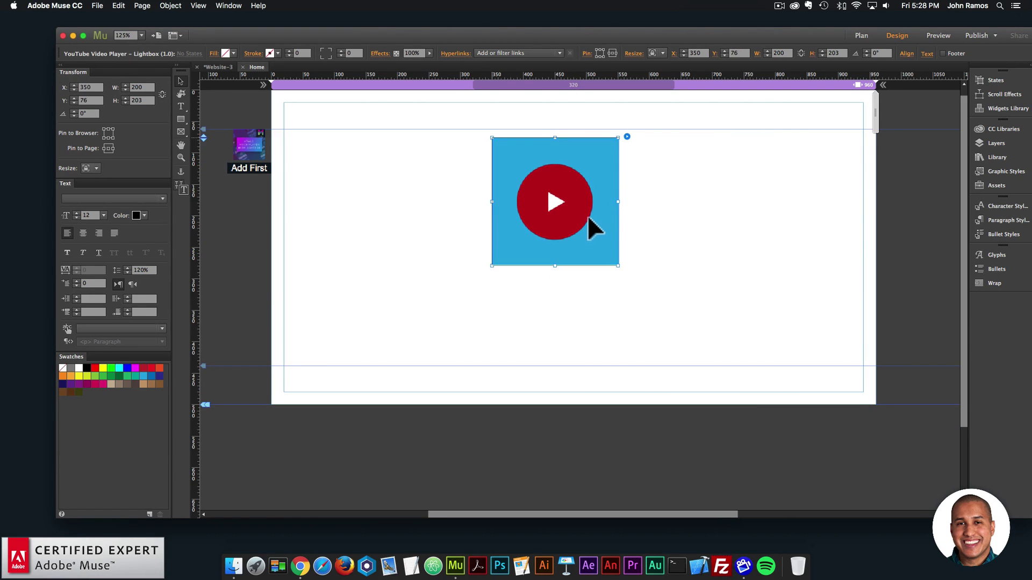
Examine the resize options available for the YouTube lightbox widget over the blue rectangle.
{"action": "left_click", "coordinate": [679, 253]}
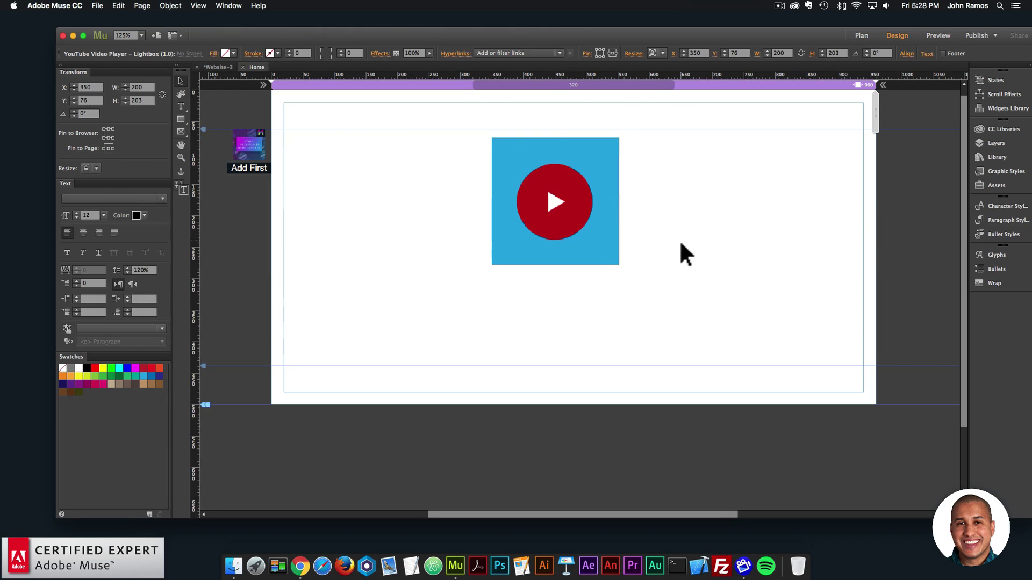
{"action": "left_click", "coordinate": [500, 251]}
{"action": "left_click_drag", "start_coordinate": [556, 265], "coordinate": [557, 265]}
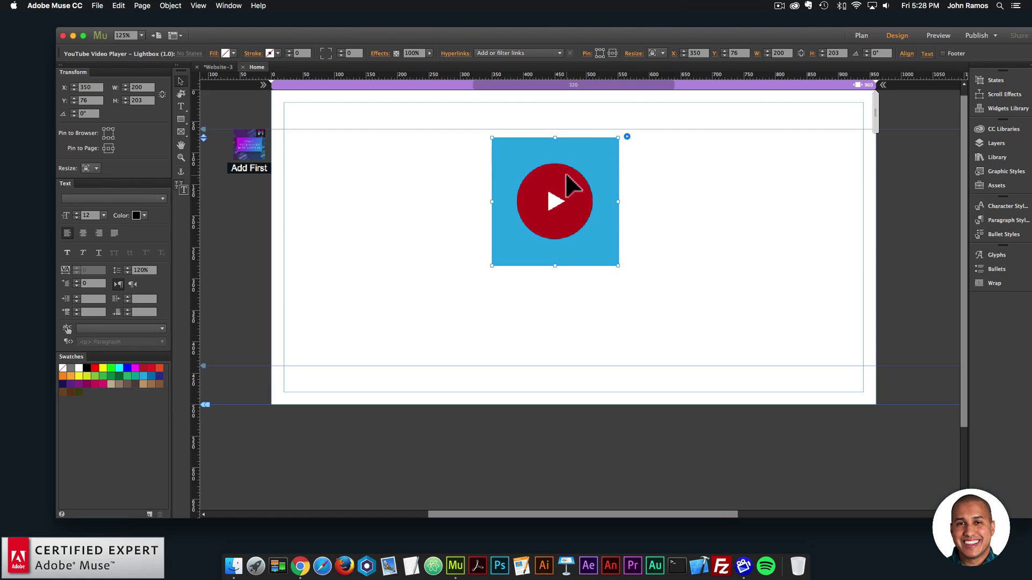
{"action": "left_click", "coordinate": [663, 52]}
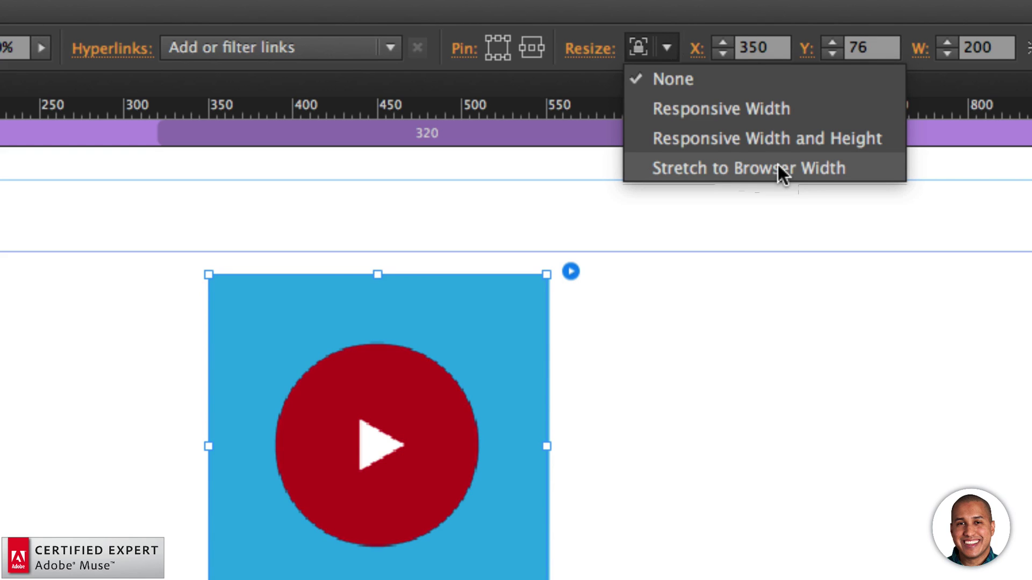
{"action": "left_click", "coordinate": [680, 304]}
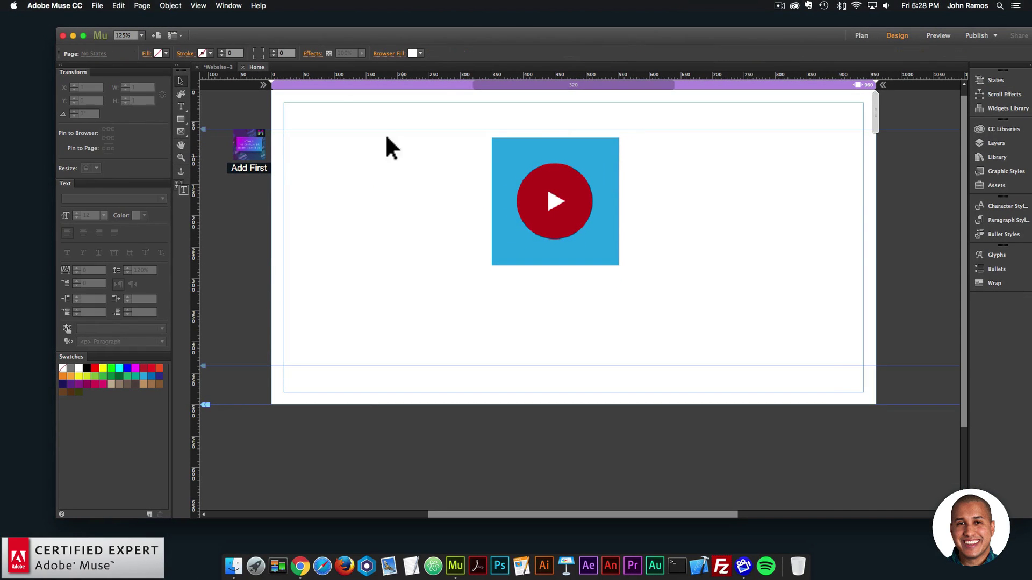
Preview the page in the browser, play the video by opening the blue rectangle's lightbox, and close the lightbox.
{"action": "left_click", "coordinate": [101, 6]}
{"action": "left_click", "coordinate": [161, 166]}
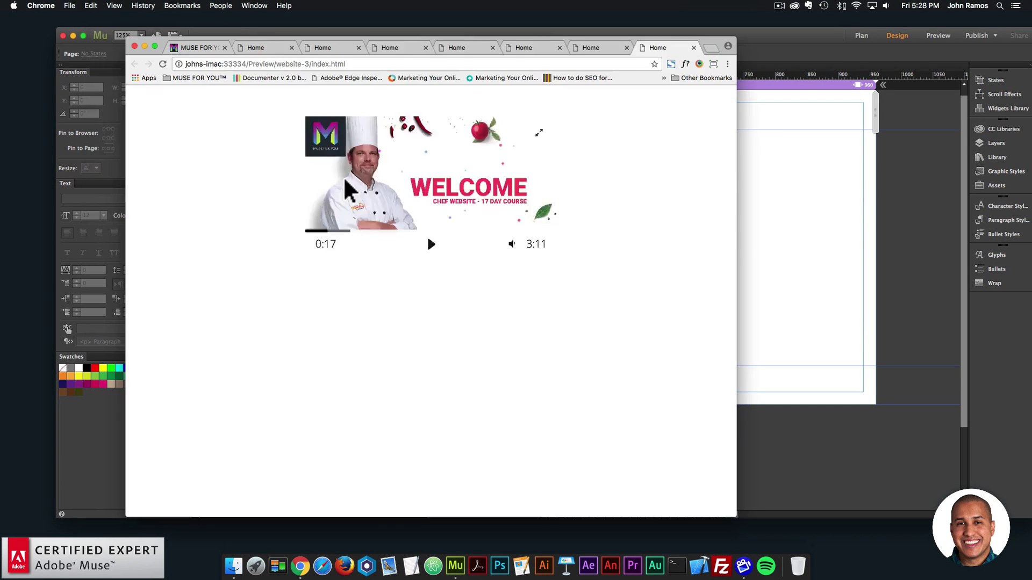
{"action": "left_click", "coordinate": [419, 179]}
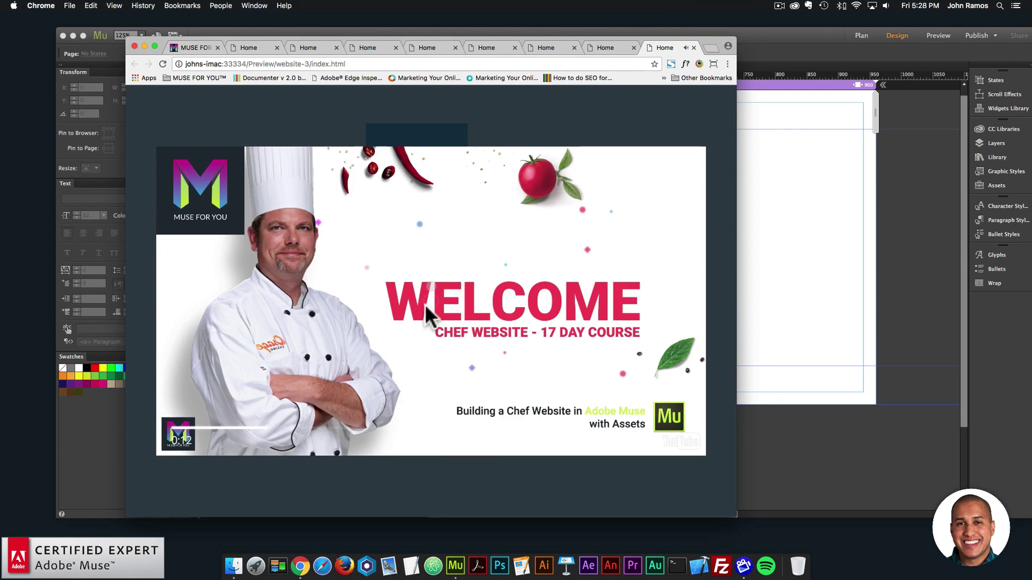
{"action": "left_click", "coordinate": [509, 137]}
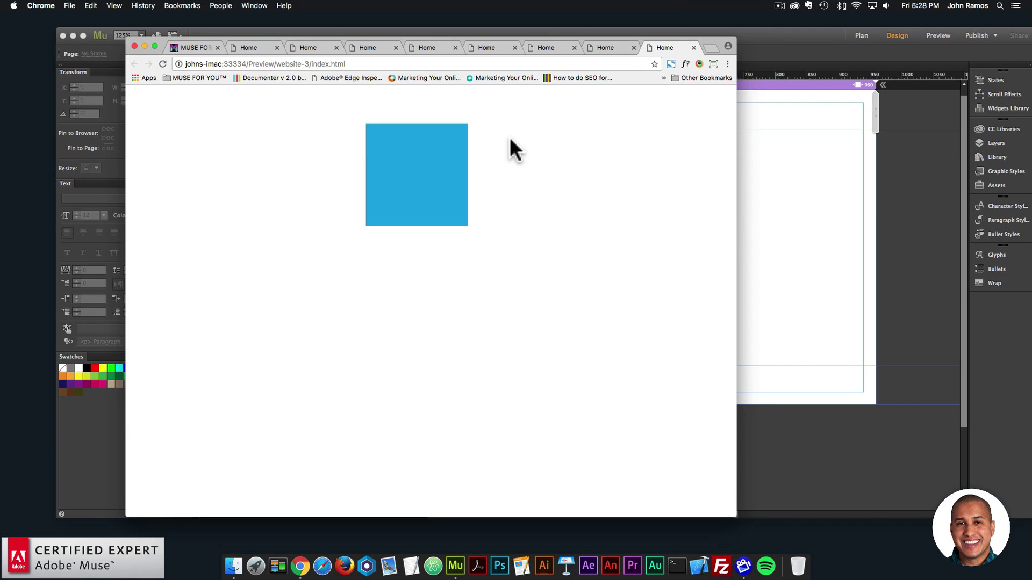
Back in Adobe Muse, set muse-for-you-image-21.jpeg from the images folder as the Add First widget's lightbox background image.
{"action": "left_click", "coordinate": [794, 203]}
{"action": "left_click", "coordinate": [269, 140]}
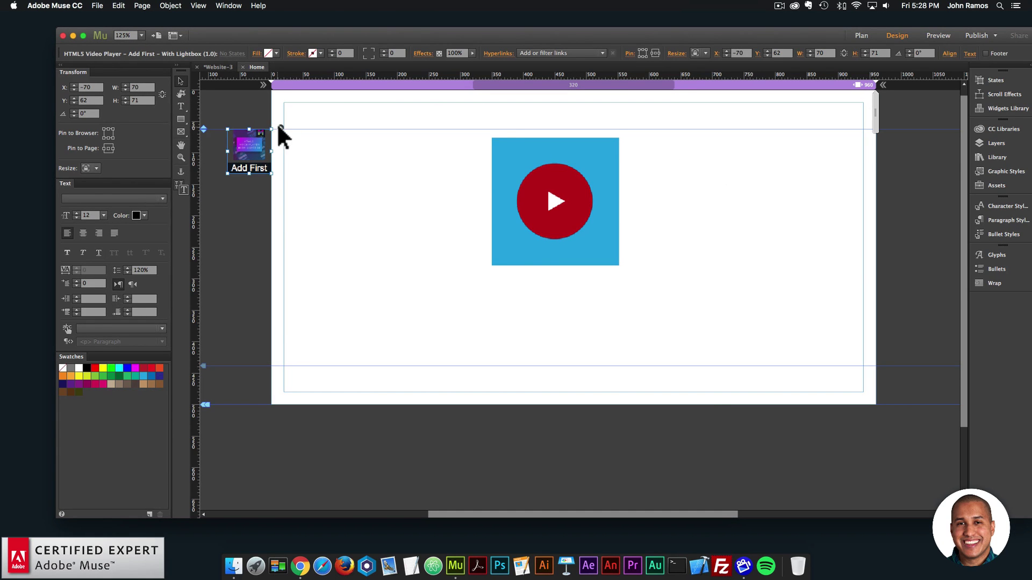
{"action": "left_click", "coordinate": [281, 128]}
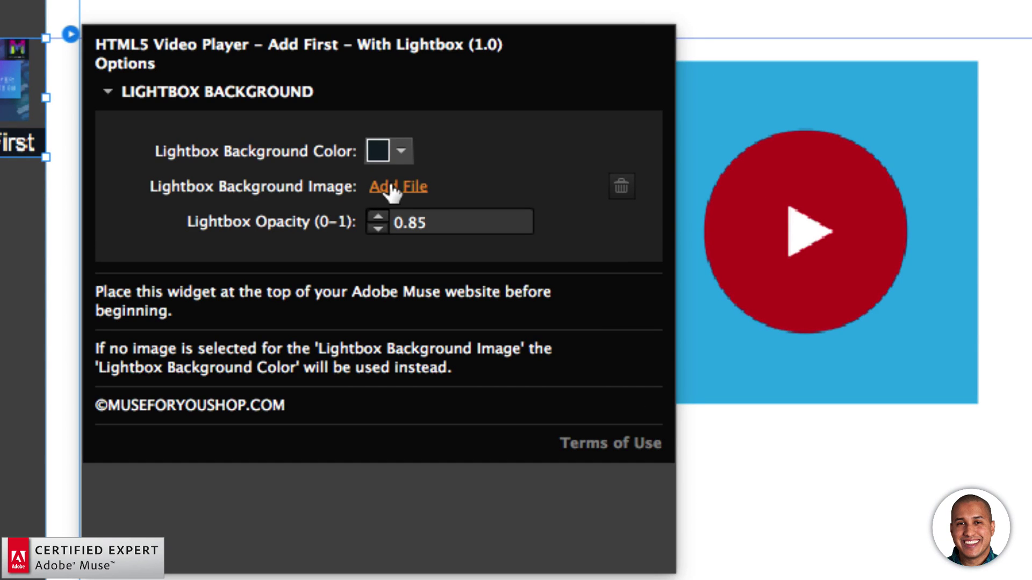
{"action": "left_click", "coordinate": [391, 188]}
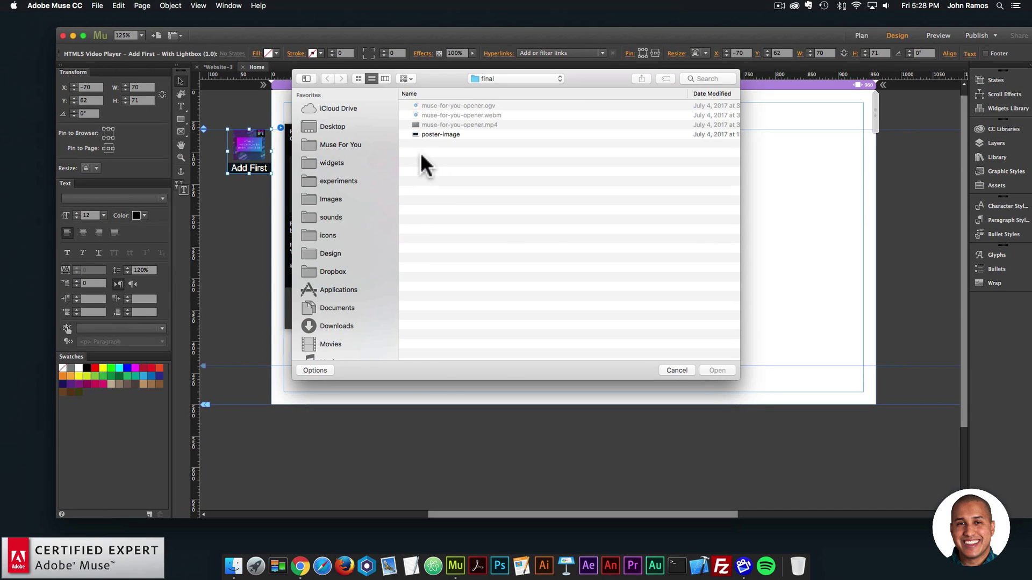
{"action": "left_click", "coordinate": [330, 198]}
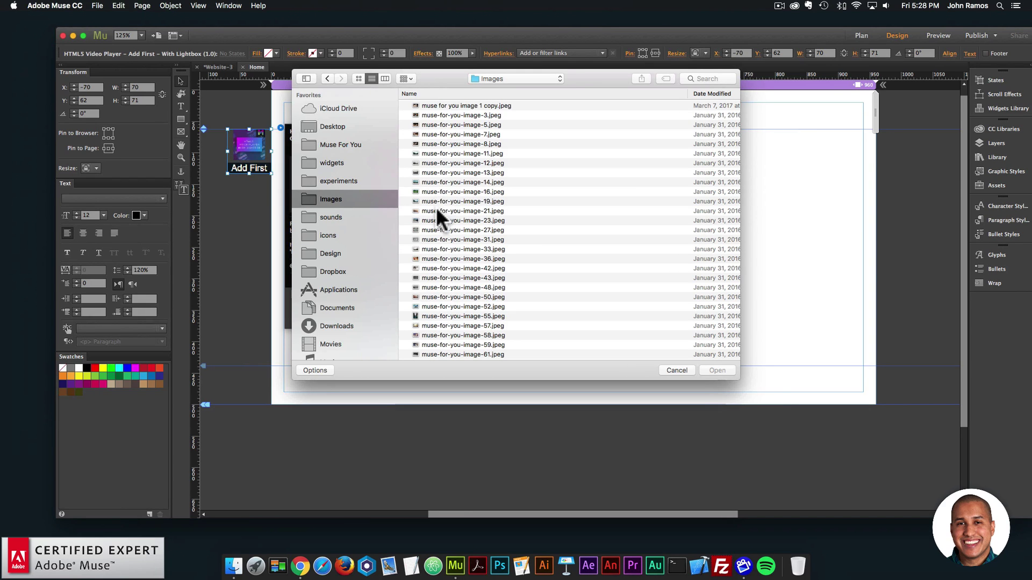
{"action": "double_click", "coordinate": [436, 210]}
{"action": "left_click", "coordinate": [255, 218]}
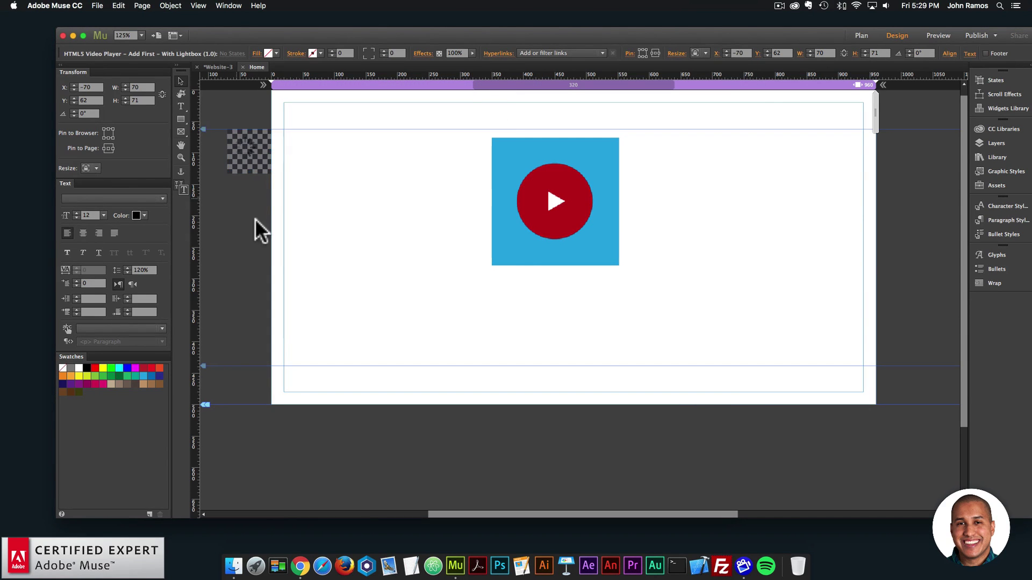
Preview the page in the browser, open the video lightbox, and widen the browser window to test its background image.
{"action": "left_click", "coordinate": [100, 6]}
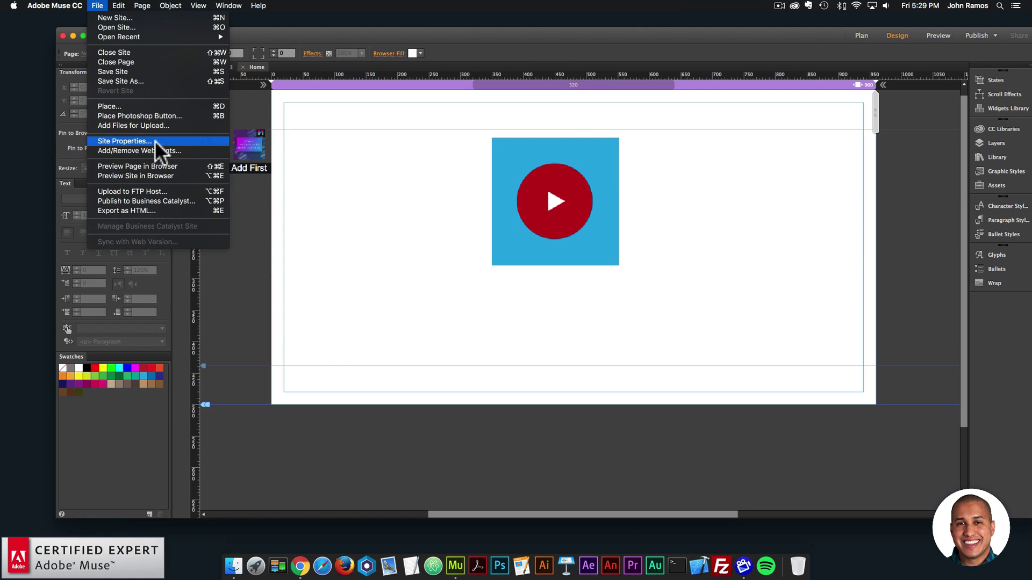
{"action": "left_click", "coordinate": [153, 165]}
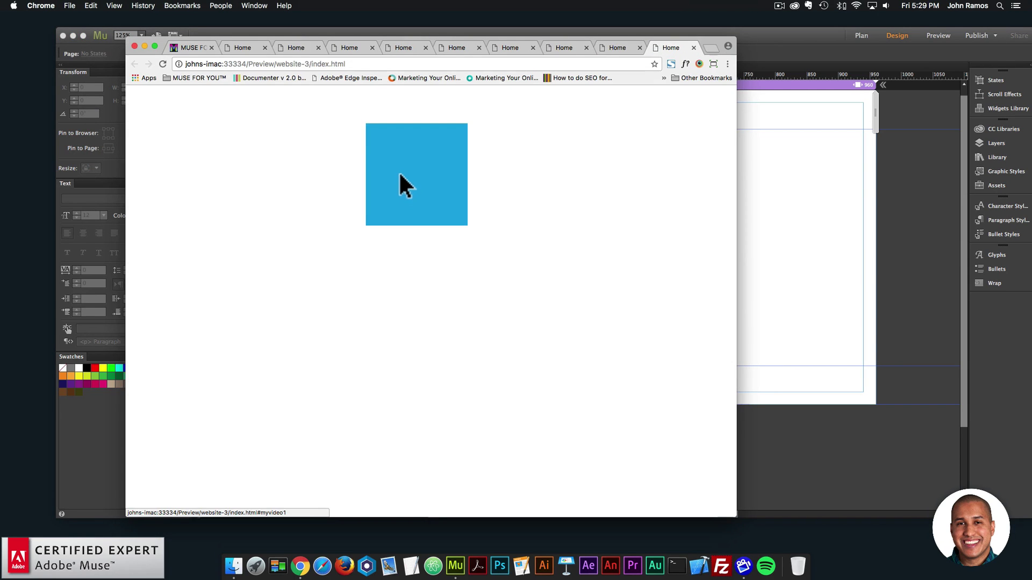
{"action": "left_click", "coordinate": [399, 177]}
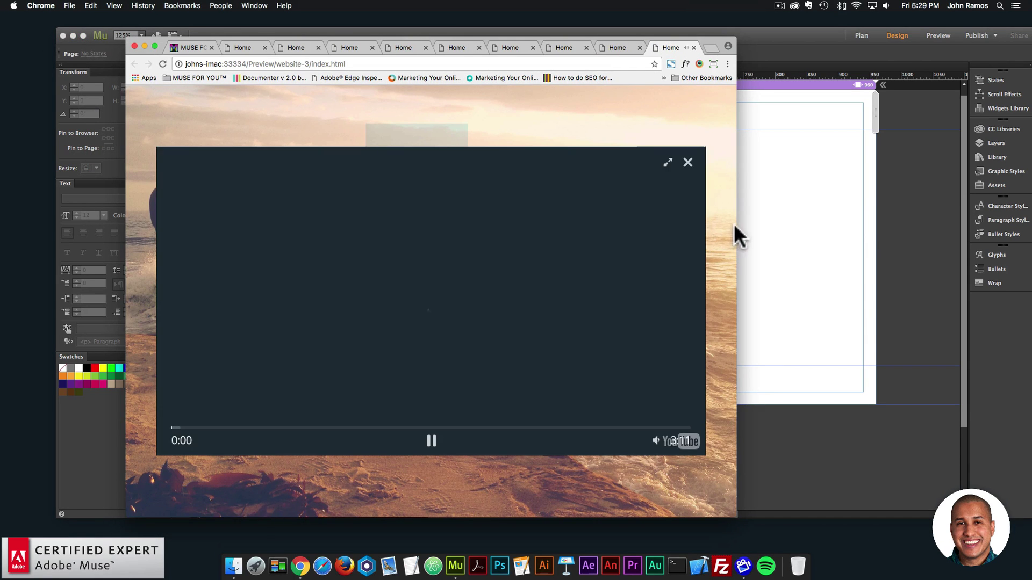
{"action": "left_click_drag", "start_coordinate": [737, 231], "coordinate": [951, 233]}
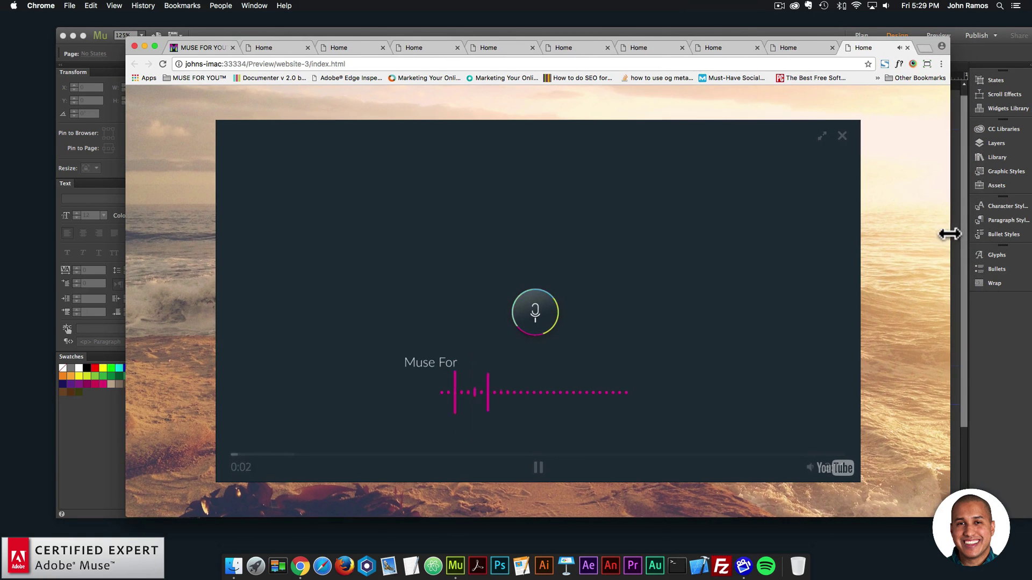
{"action": "left_click", "coordinate": [957, 248]}
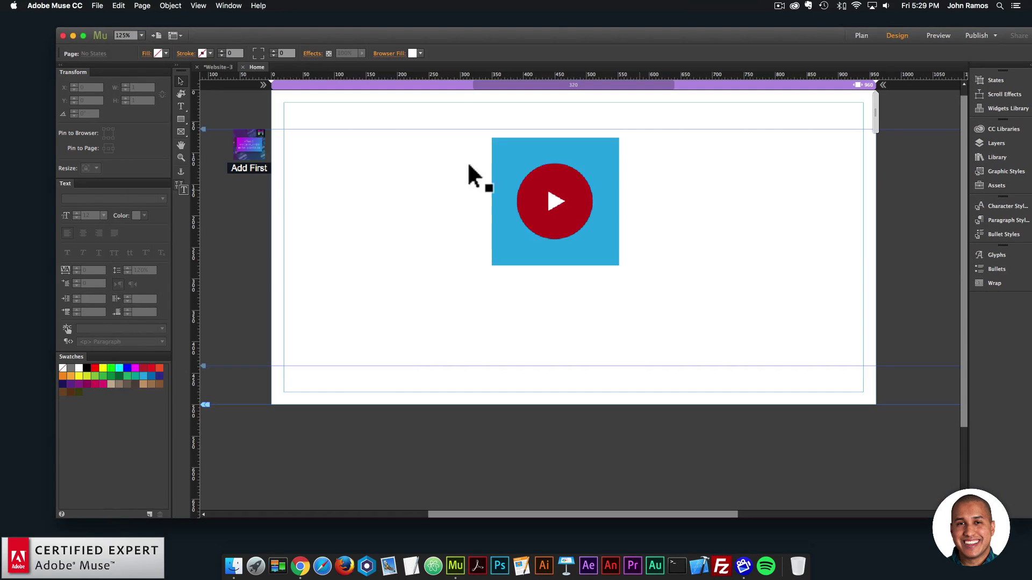
Set the Add First widget's lightbox opacity to 0.5.
{"action": "left_click", "coordinate": [249, 145]}
{"action": "left_click", "coordinate": [300, 566]}
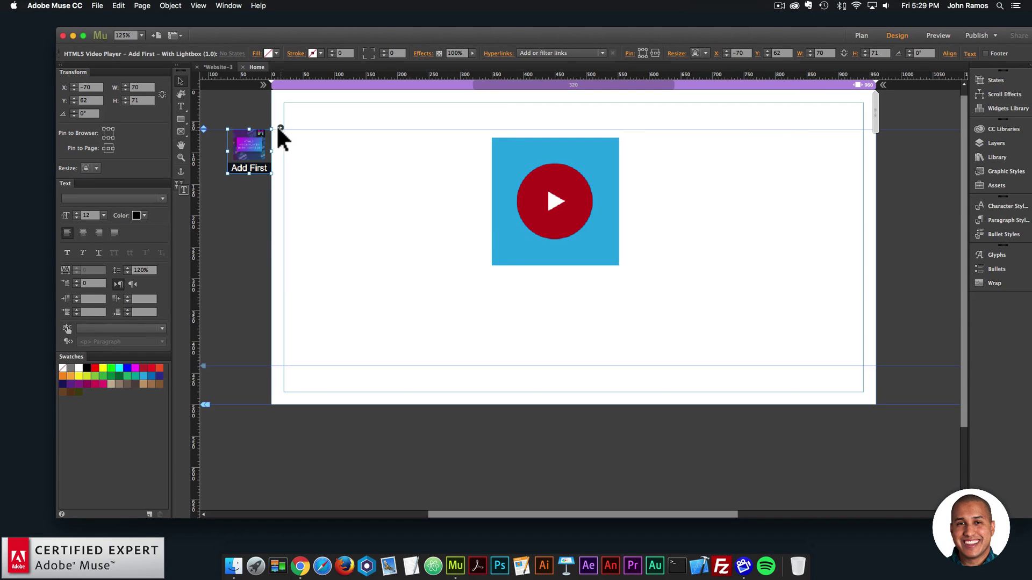
{"action": "left_click", "coordinate": [280, 128]}
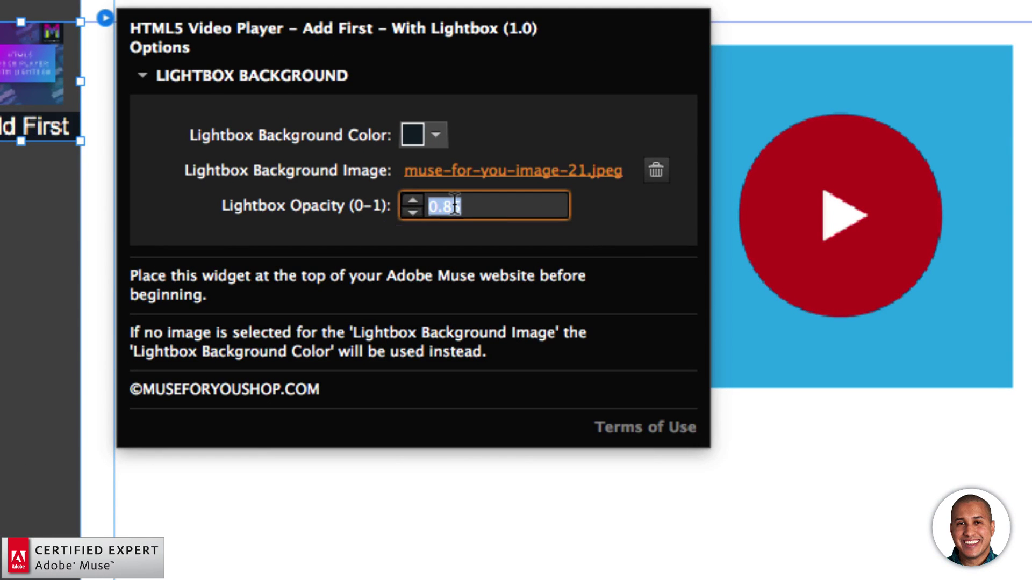
{"action": "type", "text": "0.5"}
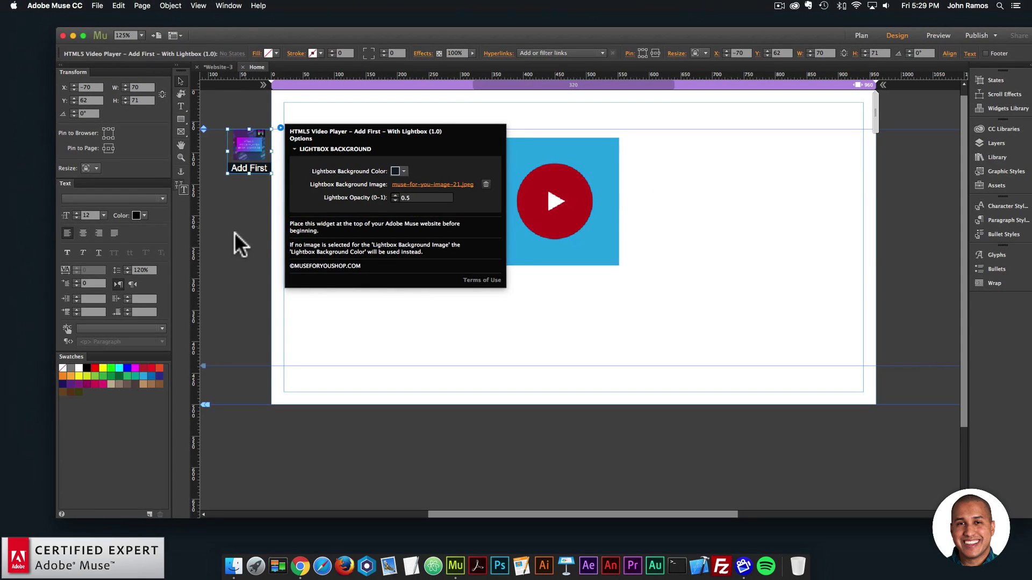
{"action": "left_click", "coordinate": [237, 242]}
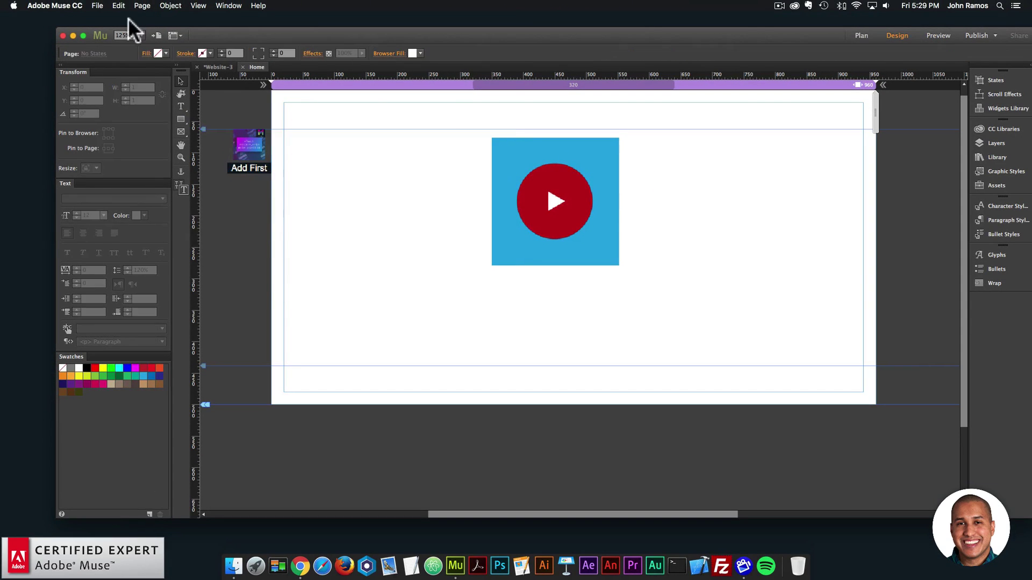
Preview the page in the browser, open the video lightbox to check its background opacity, and pause the video.
{"action": "left_click", "coordinate": [97, 5]}
{"action": "left_click", "coordinate": [147, 165]}
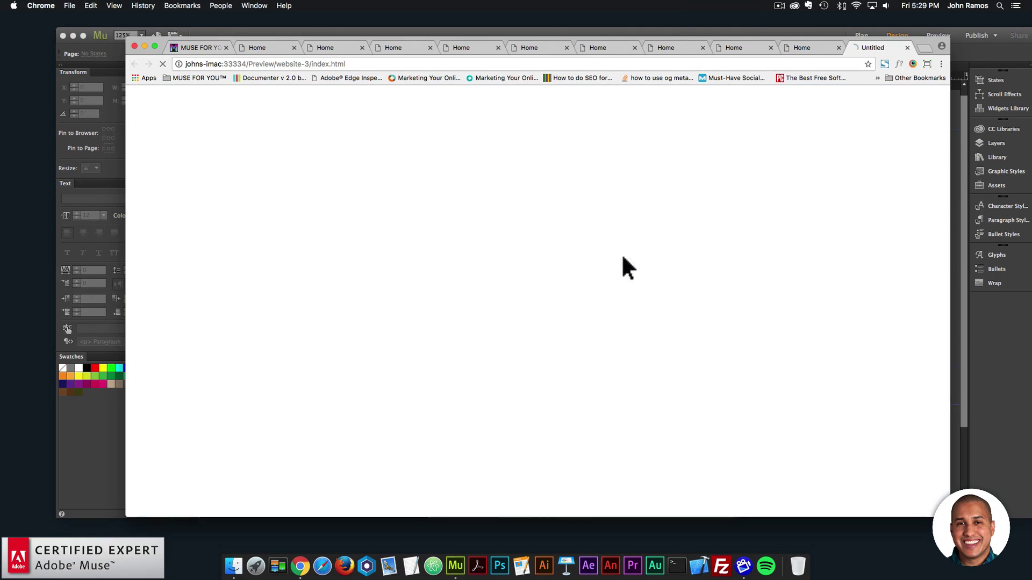
{"action": "left_click", "coordinate": [539, 186]}
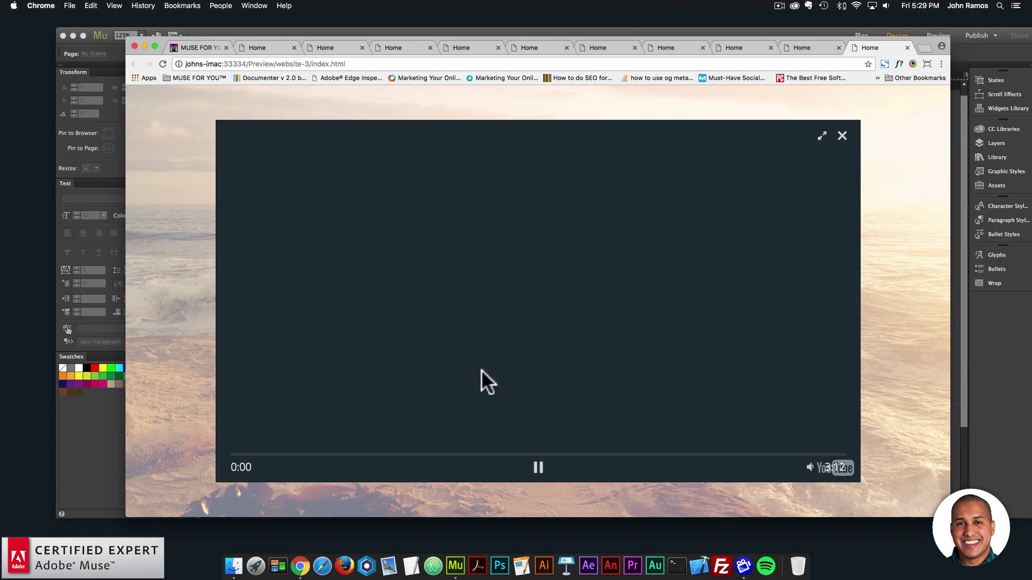
{"action": "left_click", "coordinate": [539, 475]}
{"action": "left_click", "coordinate": [1017, 400]}
In the YouTube lightbox widget's options, set the video player theme to Dark and enable video overscaling.
{"action": "left_click", "coordinate": [535, 185]}
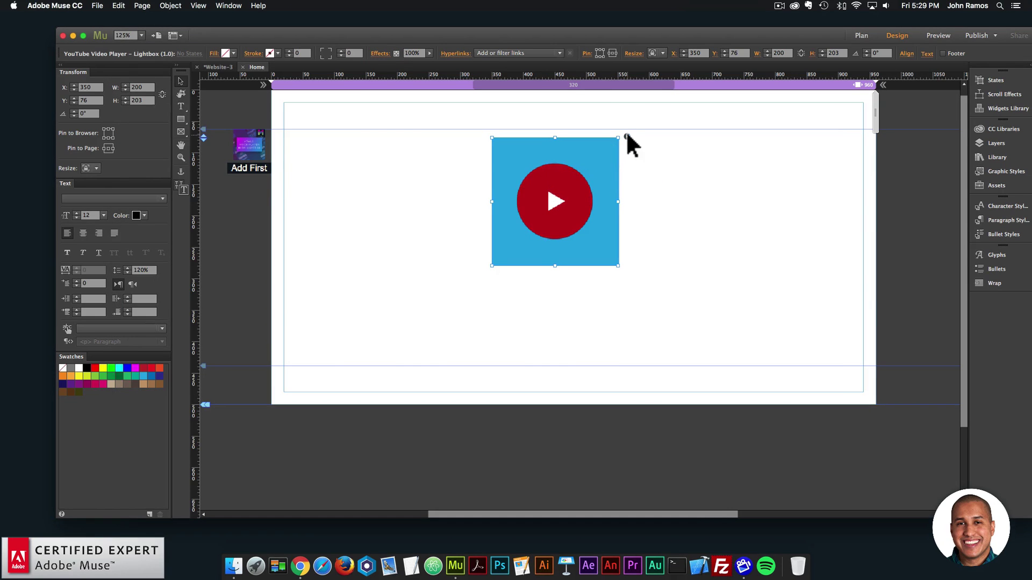
{"action": "left_click", "coordinate": [624, 134]}
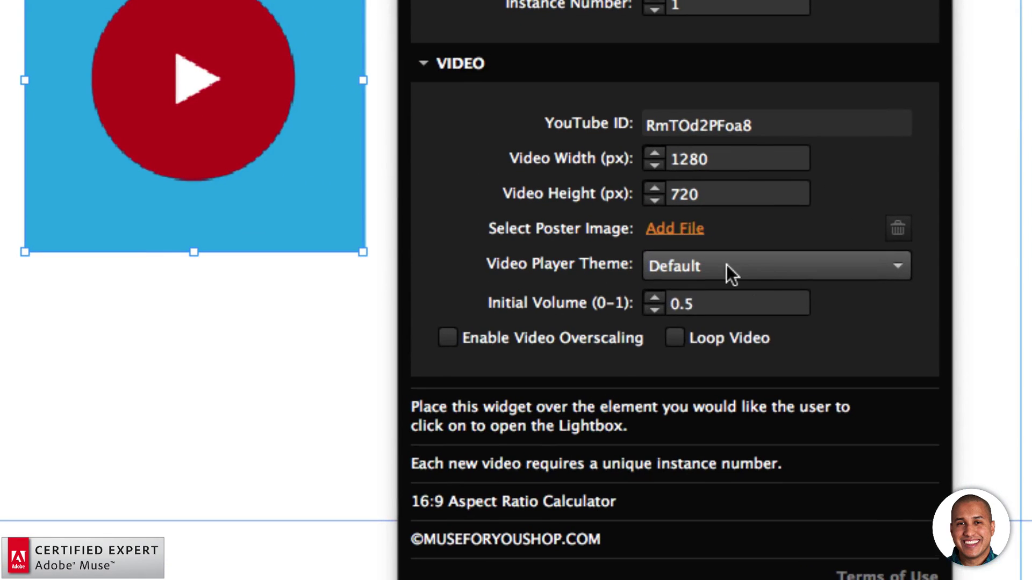
{"action": "left_click", "coordinate": [726, 266]}
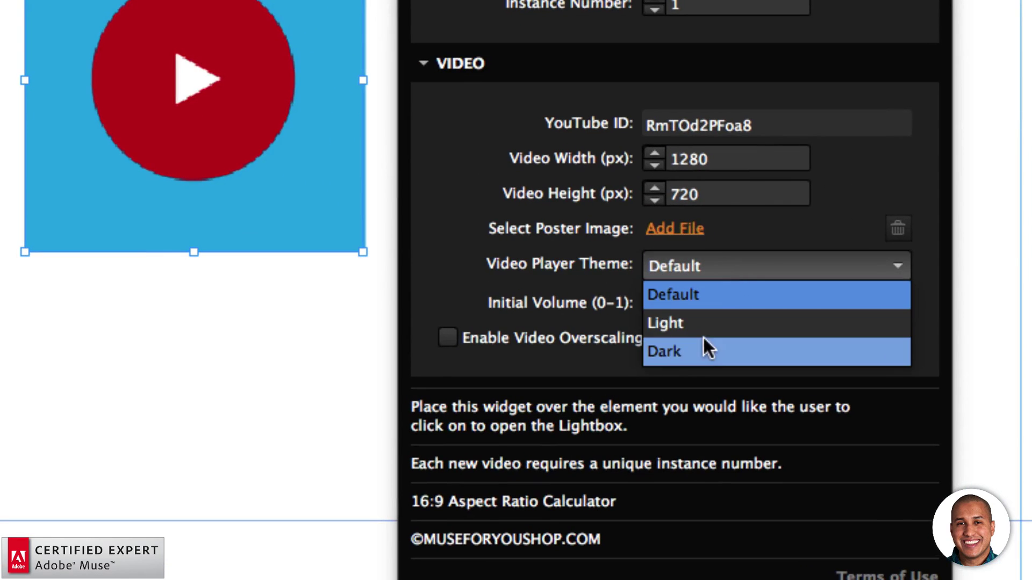
{"action": "left_click", "coordinate": [698, 347]}
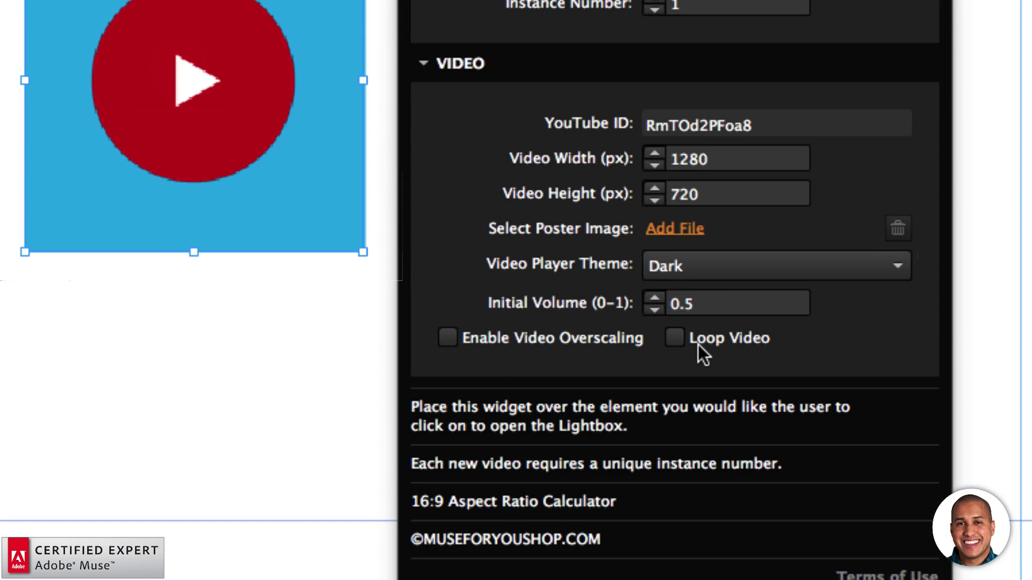
{"action": "left_click", "coordinate": [689, 266]}
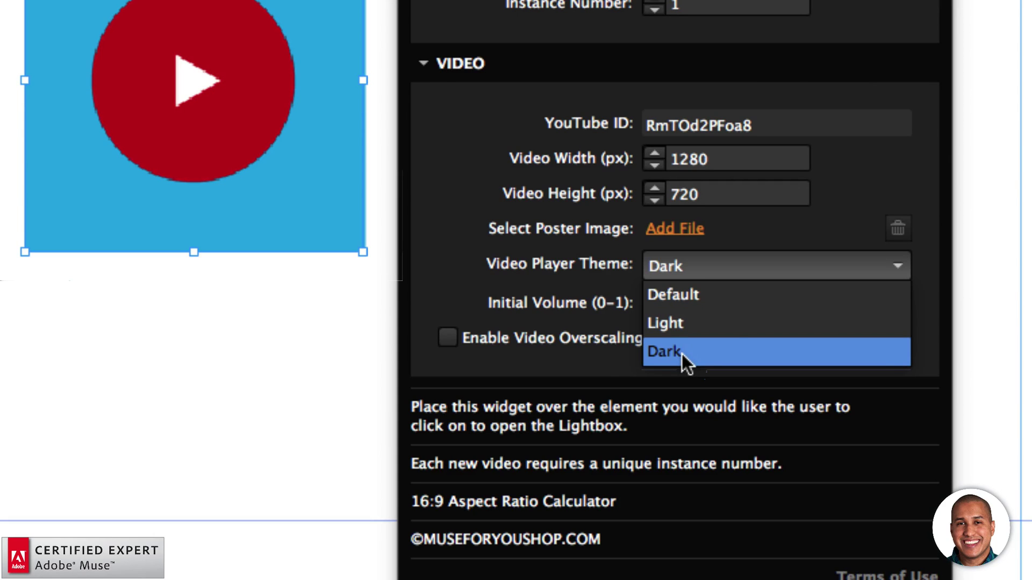
{"action": "left_click", "coordinate": [648, 352]}
{"action": "left_click", "coordinate": [448, 337]}
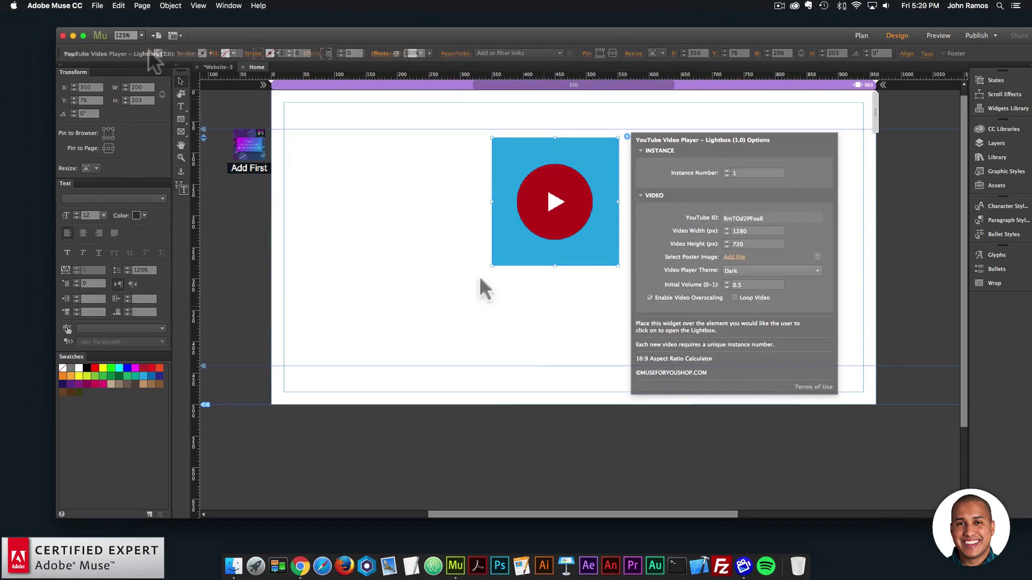
{"action": "left_click", "coordinate": [480, 286]}
Preview the page in the browser, open the video lightbox, and narrow the browser window to test the player's scaling.
{"action": "left_click", "coordinate": [97, 5]}
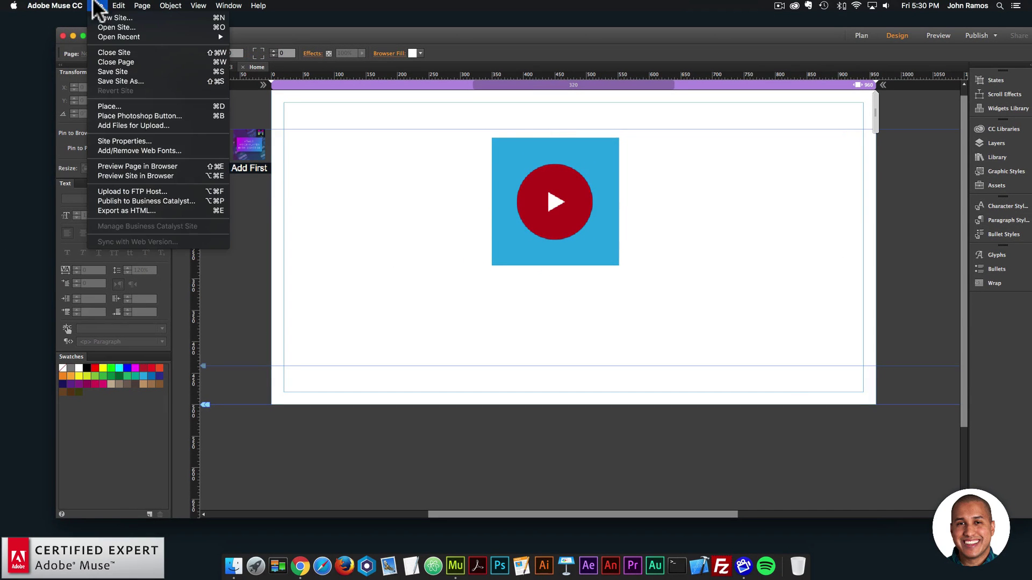
{"action": "left_click", "coordinate": [153, 166]}
{"action": "left_click", "coordinate": [513, 191]}
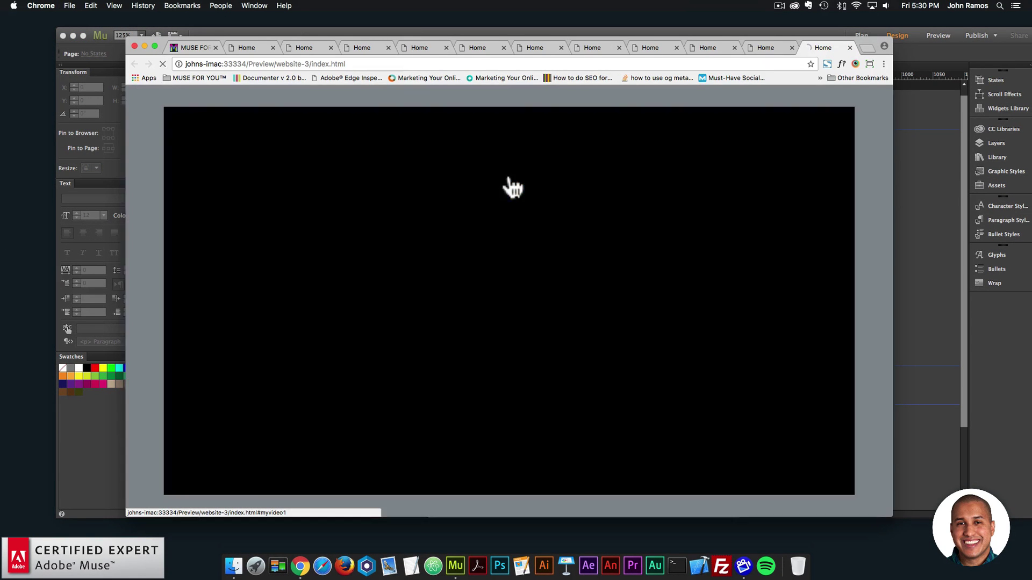
{"action": "left_click_drag", "start_coordinate": [894, 244], "coordinate": [645, 281]}
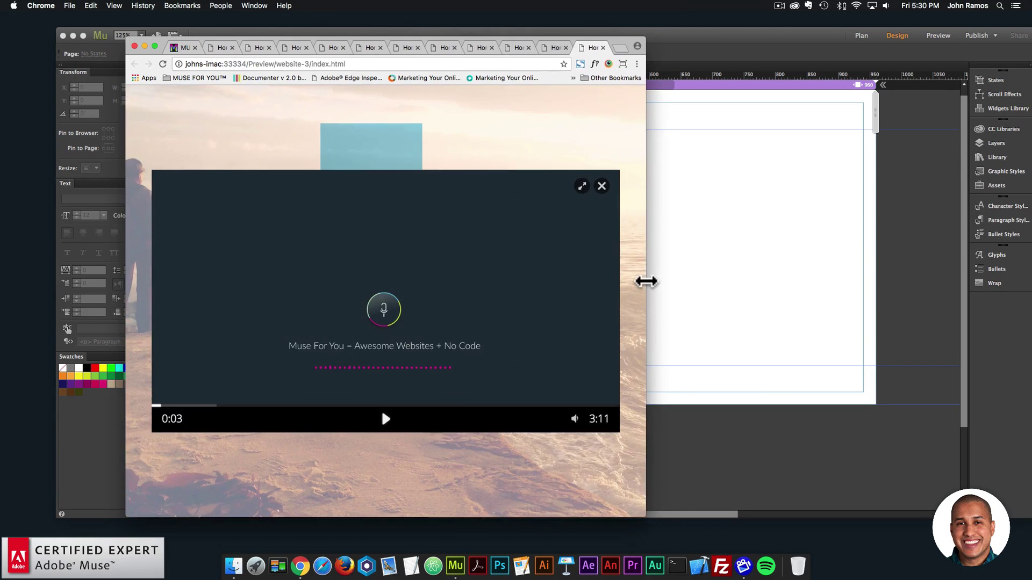
{"action": "left_click", "coordinate": [697, 286]}
Set the YouTube lightbox widget's video width to 960 px.
{"action": "left_click", "coordinate": [548, 184]}
{"action": "left_click", "coordinate": [626, 136]}
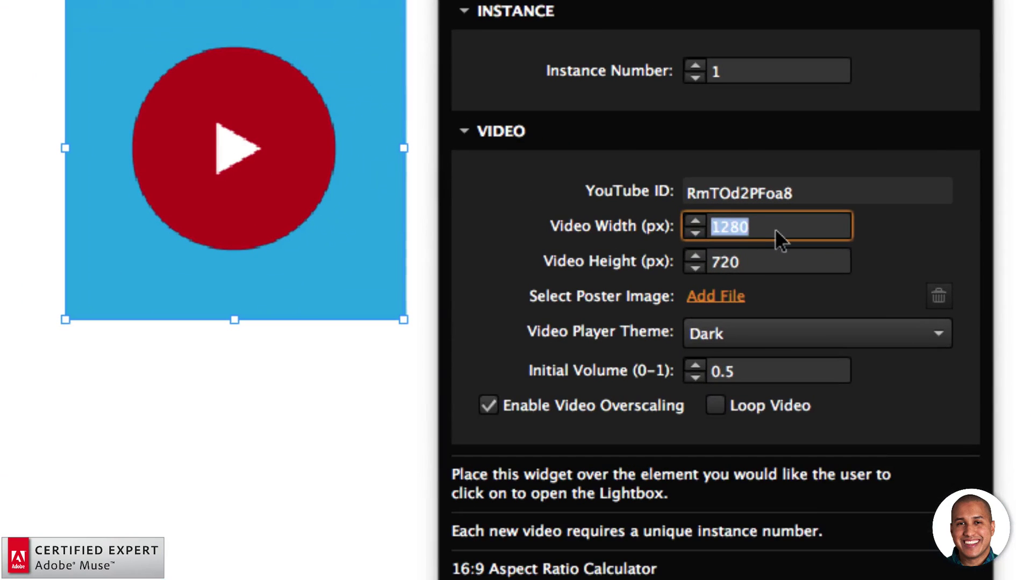
{"action": "left_click_drag", "start_coordinate": [757, 235], "coordinate": [716, 225]}
{"action": "type", "text": "869"}
{"action": "key", "text": "BackSpace"}
{"action": "key", "text": "BackSpace"}
{"action": "key", "text": "BackSpace"}
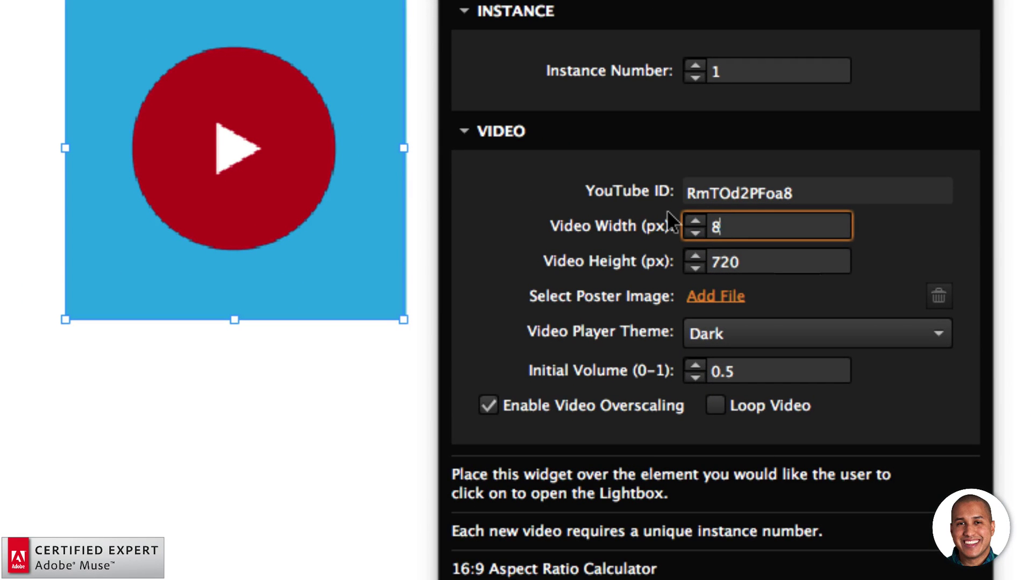
{"action": "type", "text": "960"}
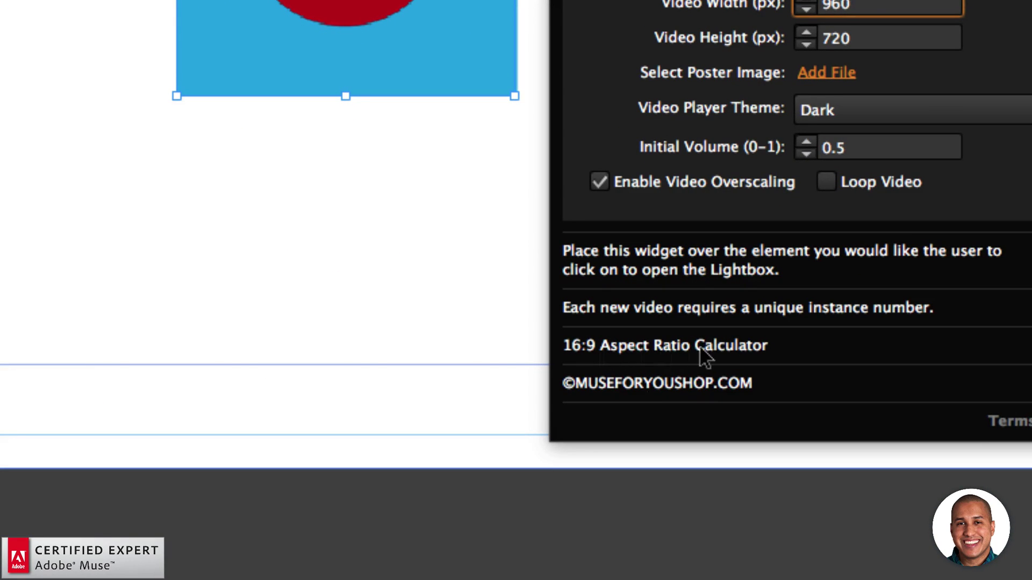
Open the 16:9 aspect ratio calculator in Chrome and enter a pixel width of 960 to calculate the matching height.
{"action": "left_click", "coordinate": [645, 344]}
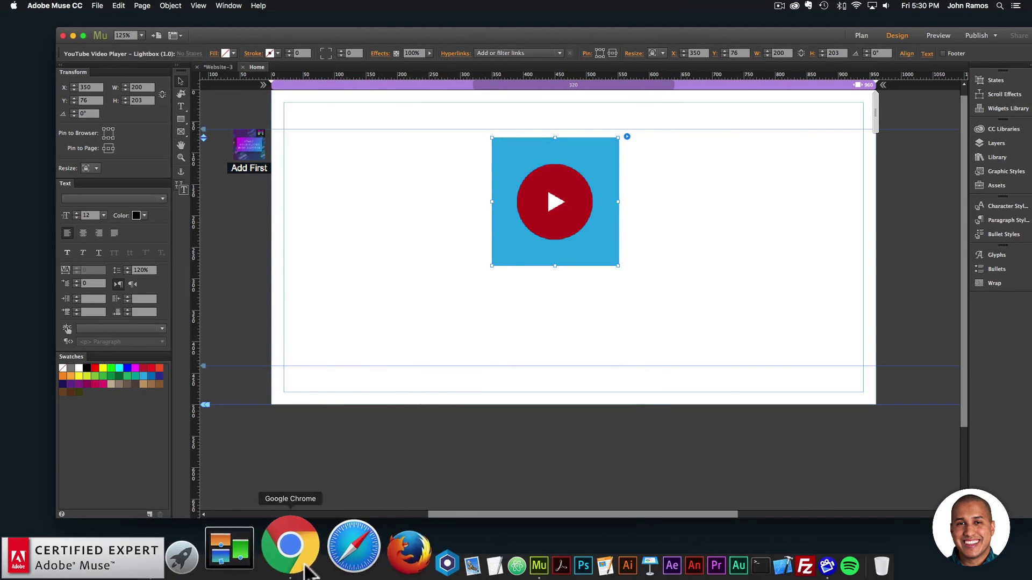
{"action": "left_click", "coordinate": [300, 566]}
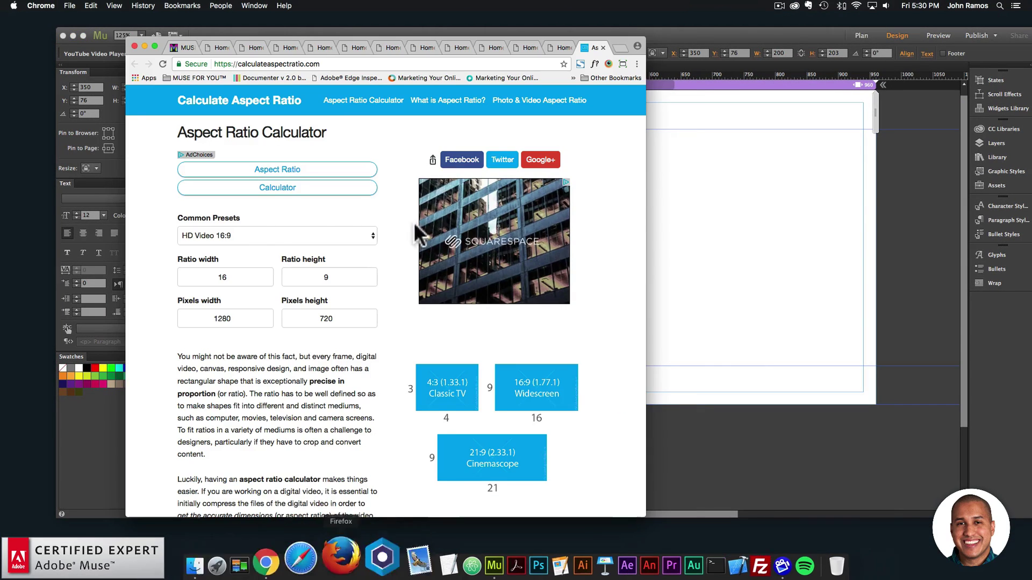
{"action": "double_click", "coordinate": [206, 319]}
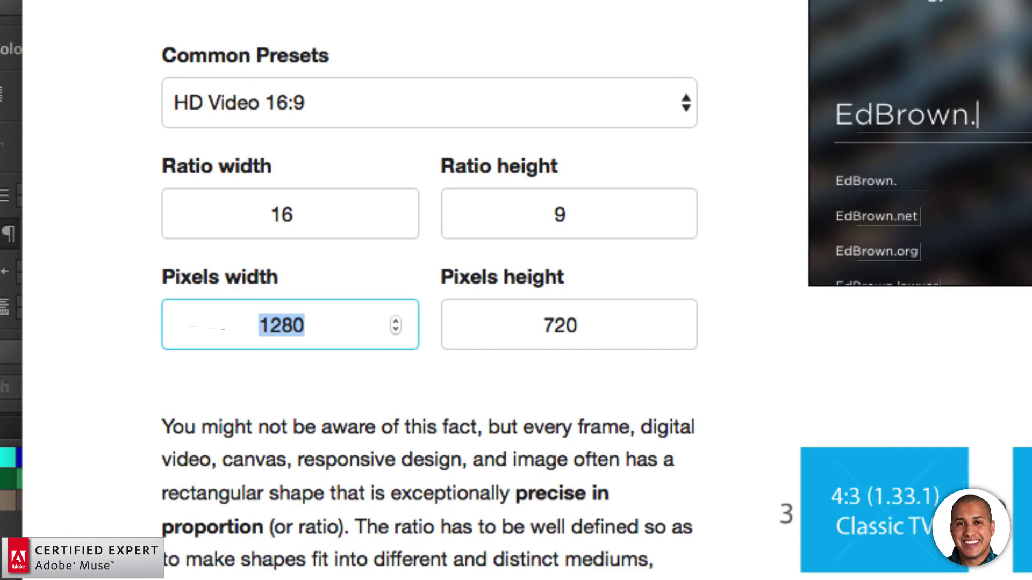
{"action": "type", "text": "06"}
{"action": "key", "text": "super+z"}
{"action": "key", "text": "super+a"}
{"action": "type", "text": "960"}
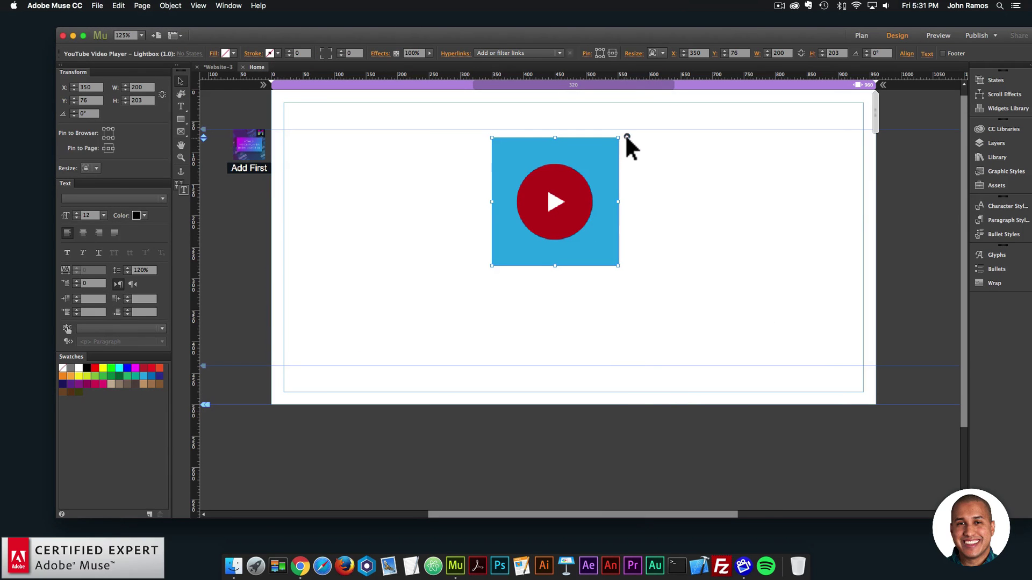
Back in Muse, set the YouTube lightbox widget's video height to 540 px and disable video overscaling.
{"action": "left_click", "coordinate": [627, 137]}
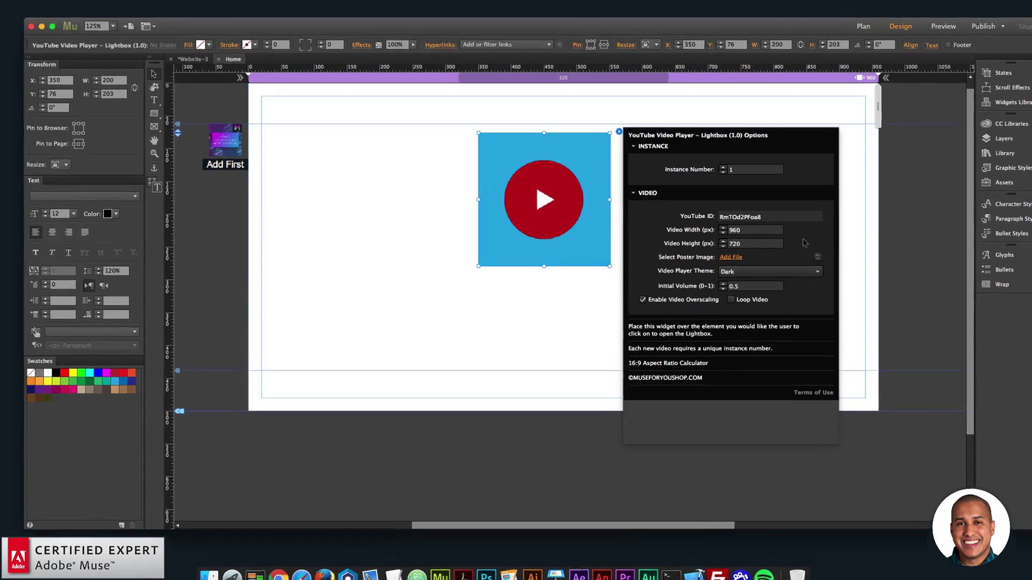
{"action": "left_click", "coordinate": [731, 244]}
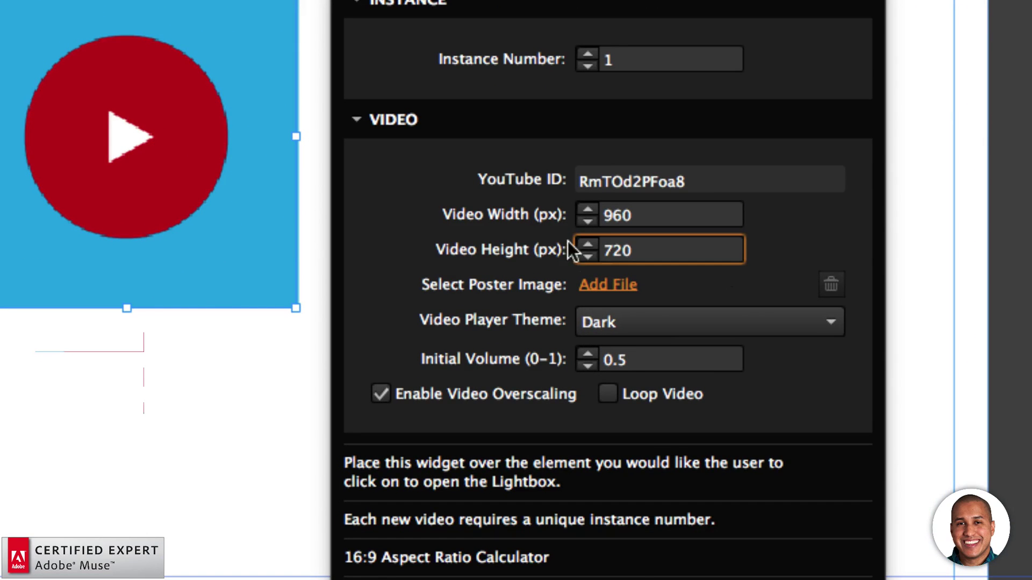
{"action": "key", "text": "super+a"}
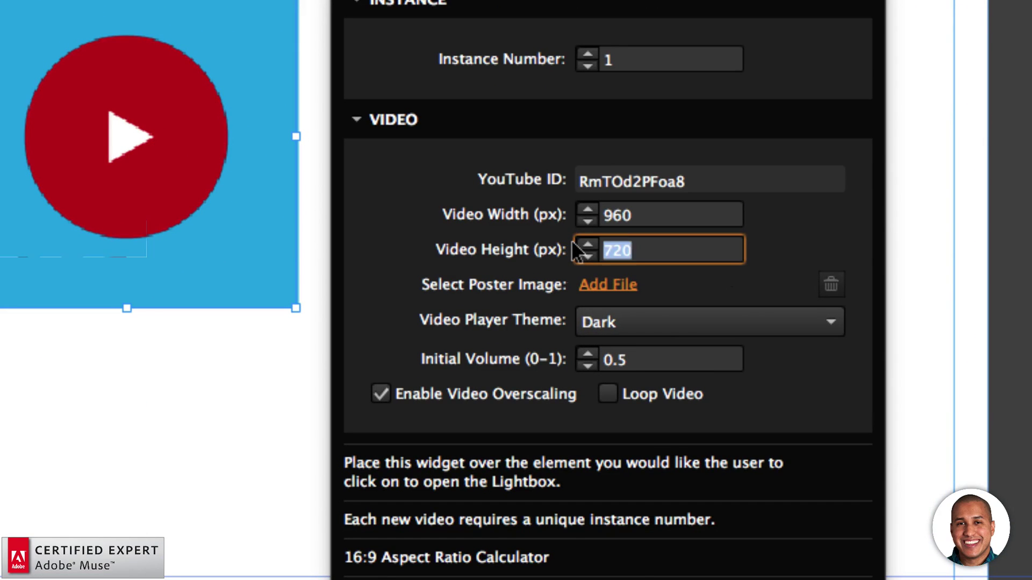
{"action": "type", "text": "6"}
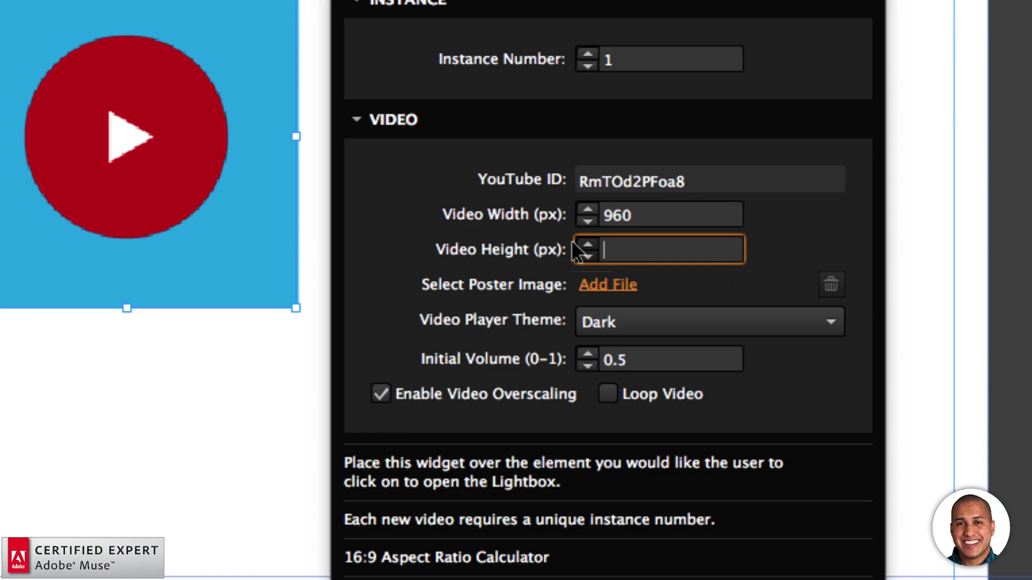
{"action": "type", "text": "540"}
{"action": "key", "text": "Return"}
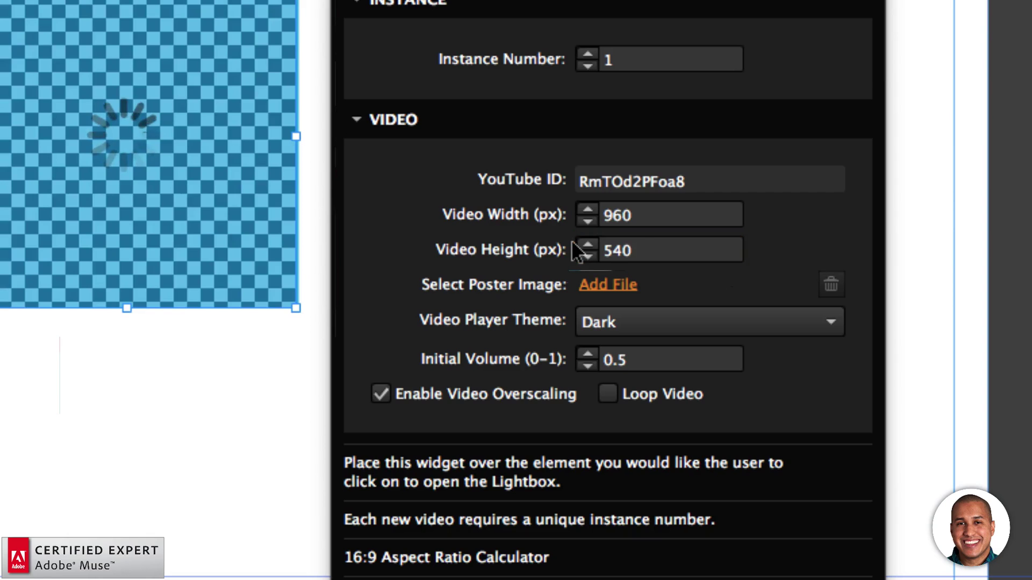
{"action": "left_click", "coordinate": [376, 393]}
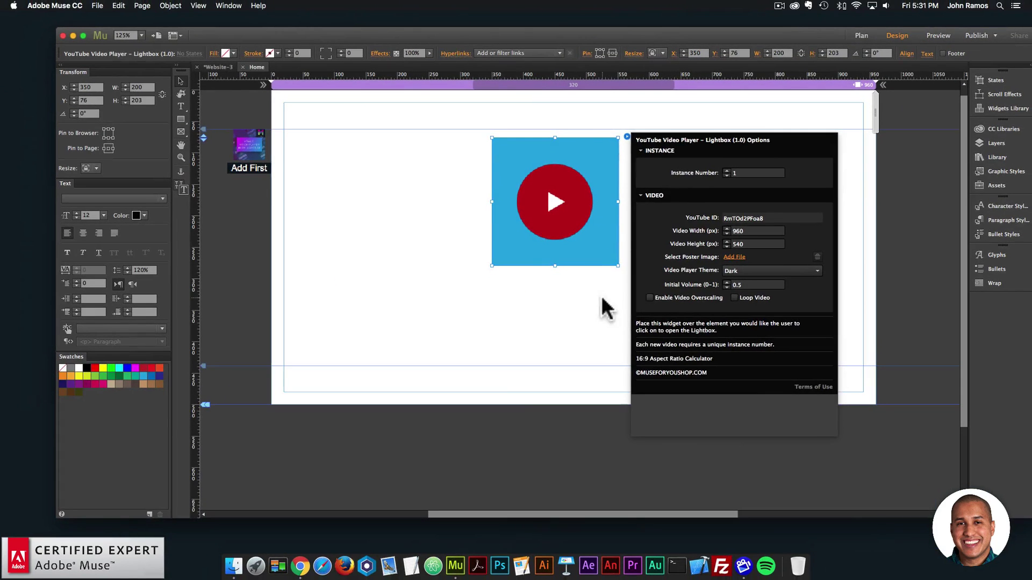
Preview the page in the browser, open and pause the lightbox video, and resize the browser window to check the player's size.
{"action": "left_click", "coordinate": [264, 402]}
{"action": "left_click", "coordinate": [97, 6]}
{"action": "left_click", "coordinate": [151, 166]}
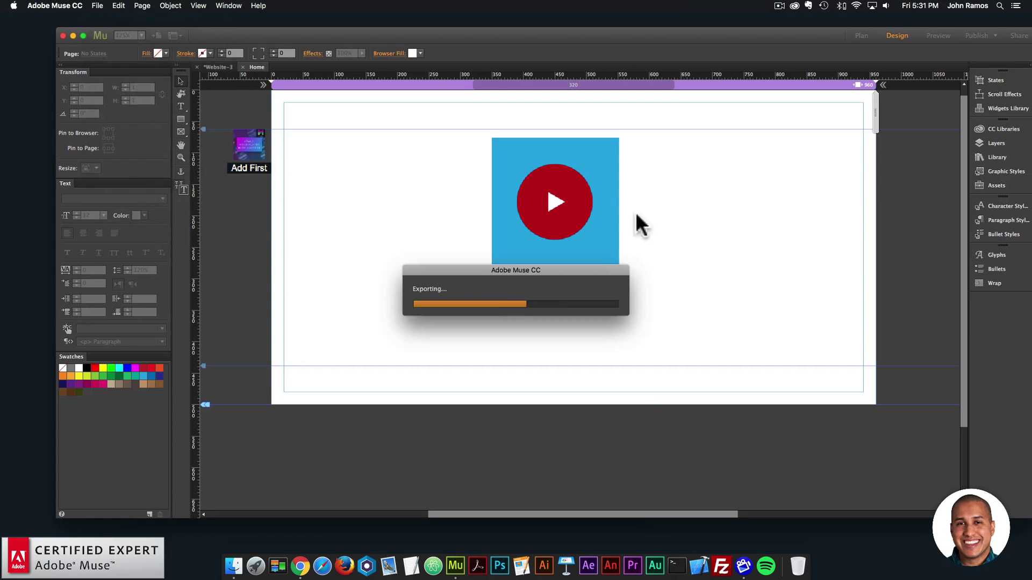
{"action": "left_click", "coordinate": [341, 167]}
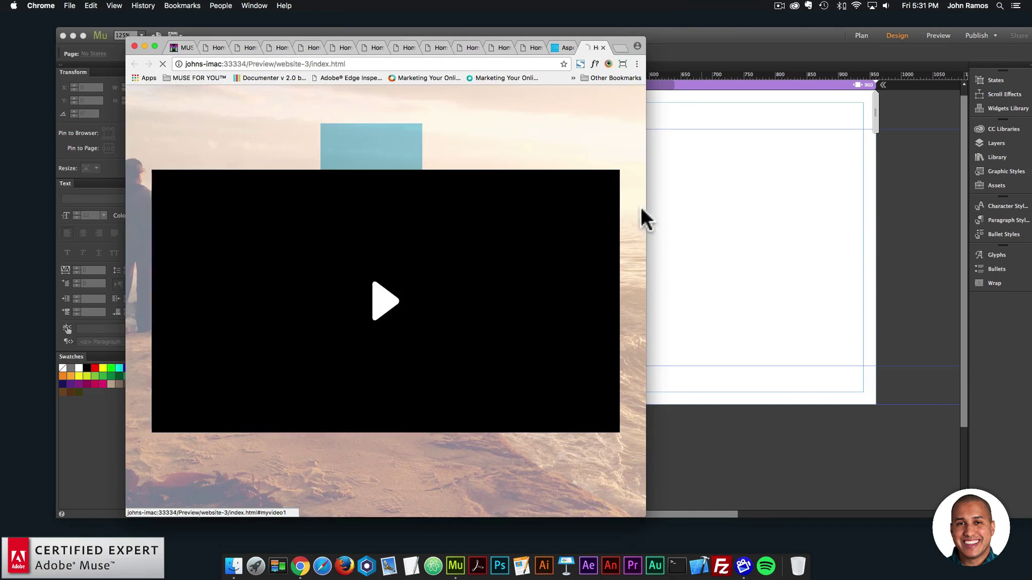
{"action": "left_click_drag", "start_coordinate": [657, 205], "coordinate": [929, 215]}
{"action": "left_click", "coordinate": [567, 423]}
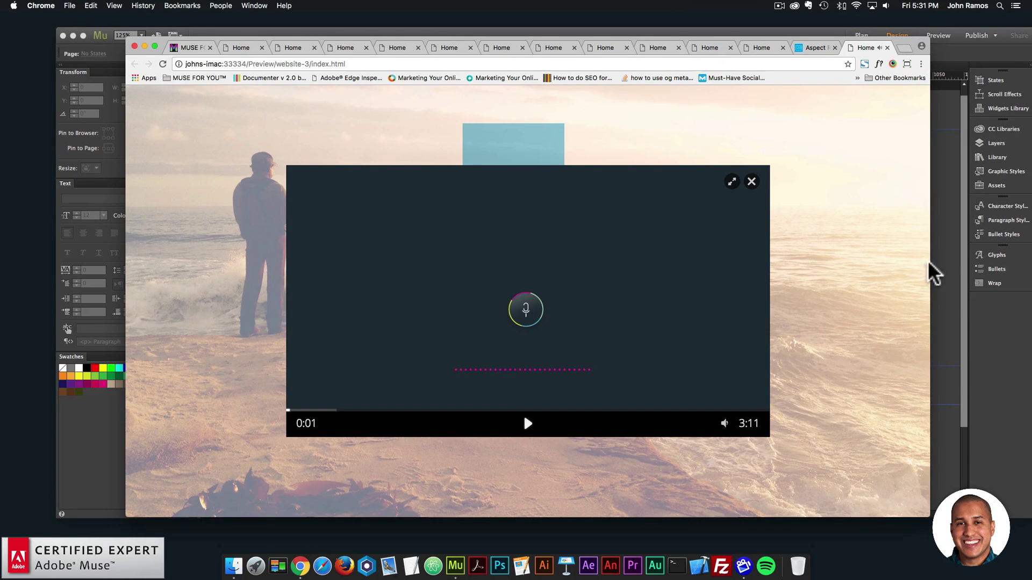
{"action": "left_click_drag", "start_coordinate": [930, 264], "coordinate": [891, 246]}
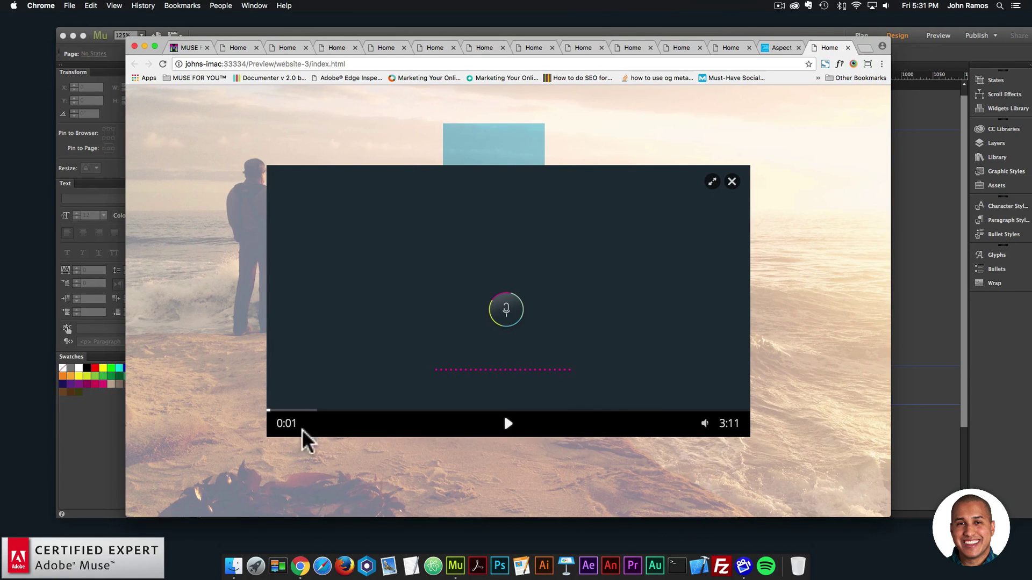
View the lightbox video in full screen, play and pause it briefly, and close the player.
{"action": "left_click", "coordinate": [713, 182]}
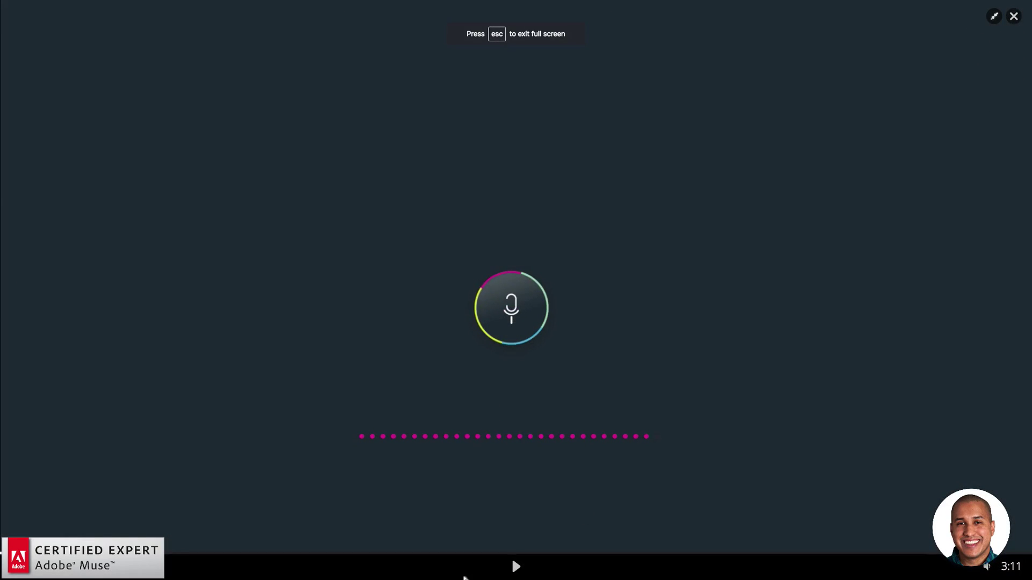
{"action": "left_click", "coordinate": [515, 567]}
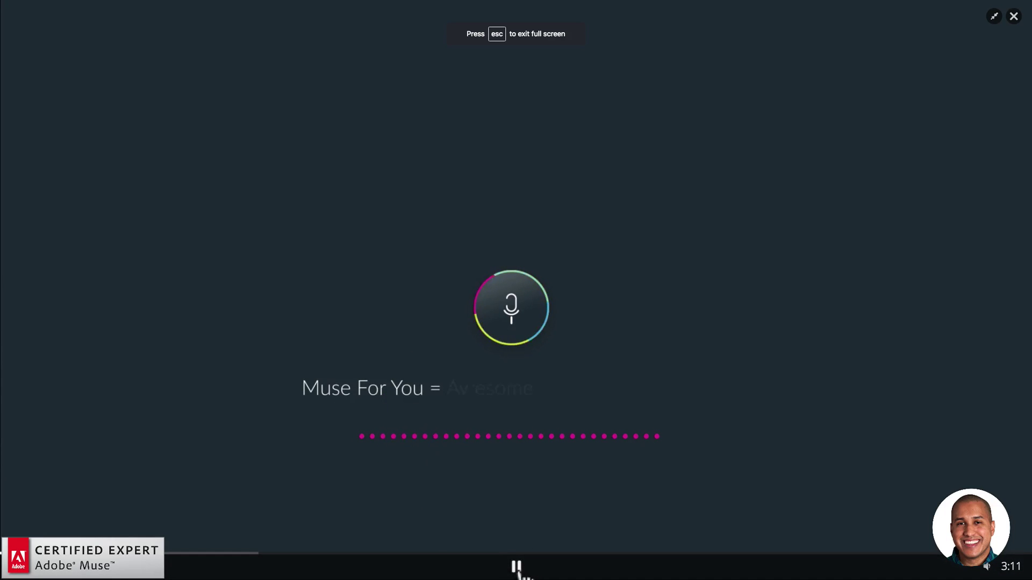
{"action": "left_click", "coordinate": [516, 566]}
{"action": "left_click", "coordinate": [1014, 16]}
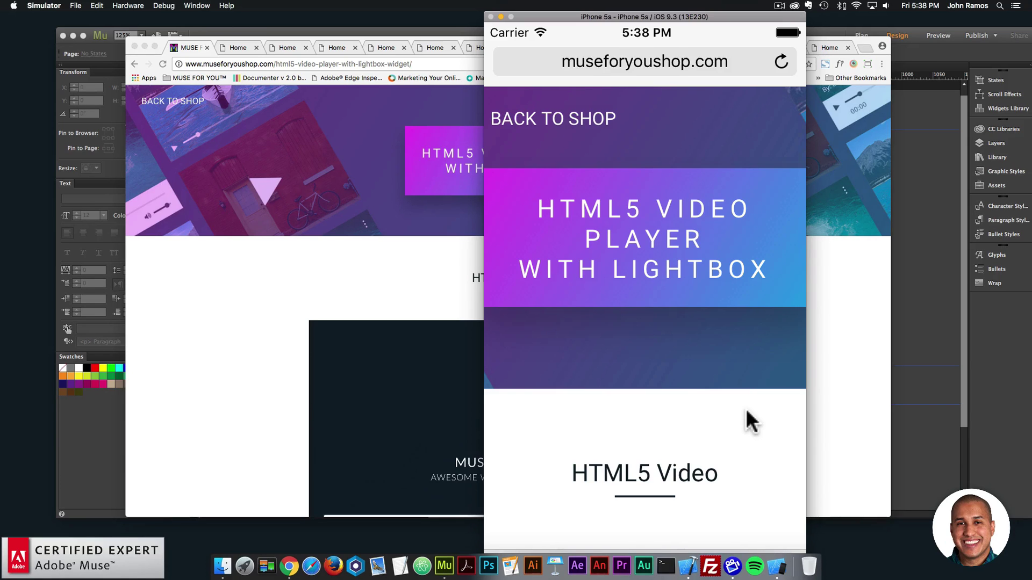
On the demo page in the iPhone Simulator, play and pause the inline HTML5 video, then exit its full-screen player.
{"action": "left_click_drag", "start_coordinate": [739, 421], "coordinate": [738, 364]}
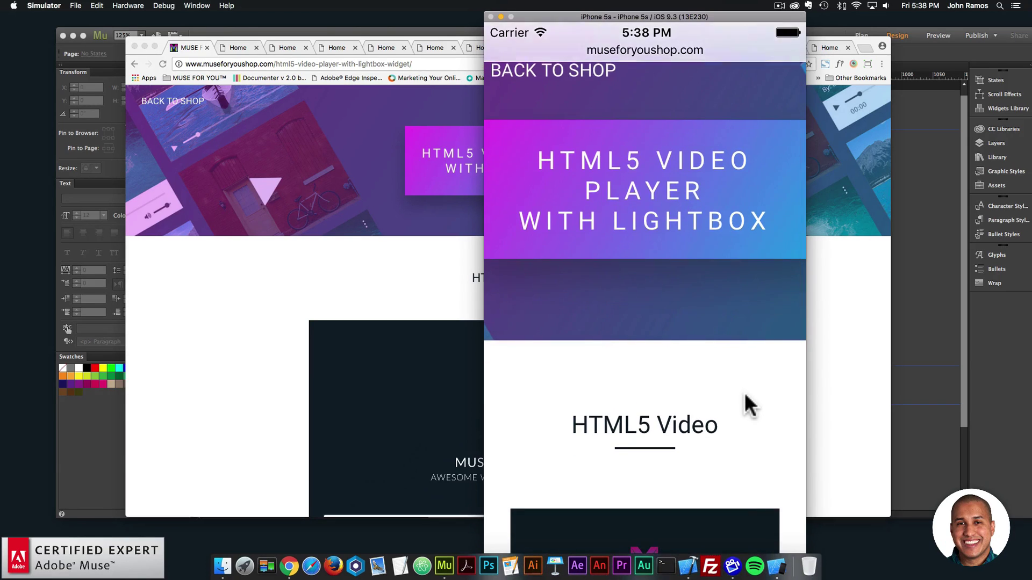
{"action": "left_click_drag", "start_coordinate": [743, 403], "coordinate": [742, 293]}
{"action": "left_click_drag", "start_coordinate": [774, 349], "coordinate": [756, 275]}
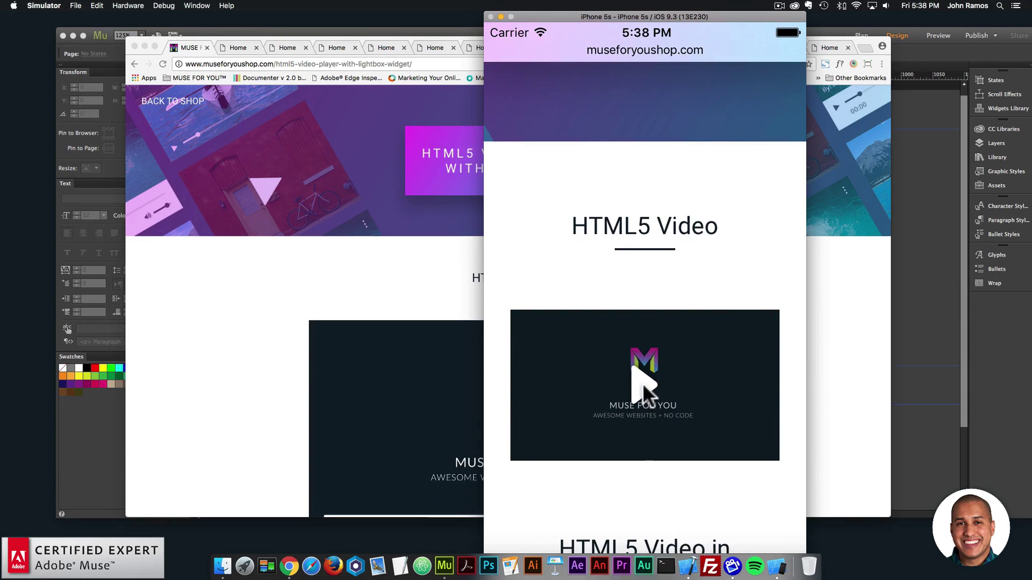
{"action": "left_click", "coordinate": [643, 381]}
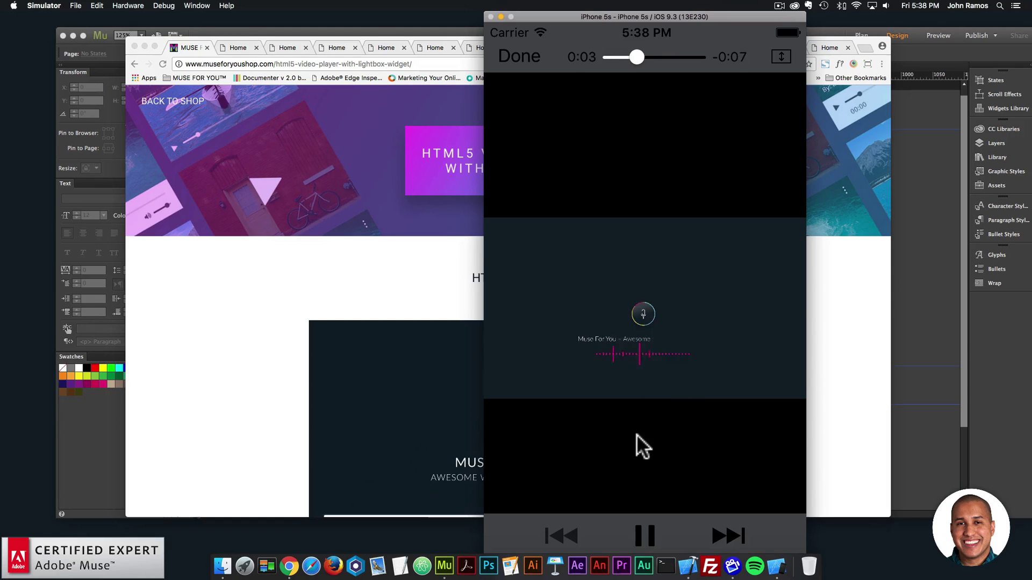
{"action": "left_click", "coordinate": [645, 536]}
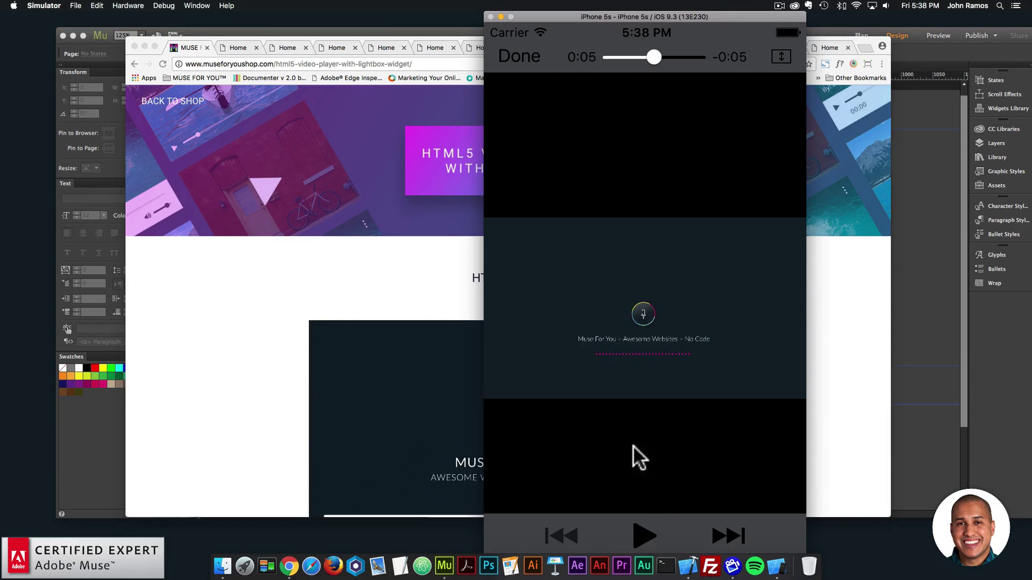
{"action": "left_click", "coordinate": [526, 60]}
Play the HTML5 lightbox video on the simulated iPhone, exit the full-screen player, and close the lightbox.
{"action": "scroll", "coordinate": [768, 322], "scroll_direction": "down", "scroll_amount": 6}
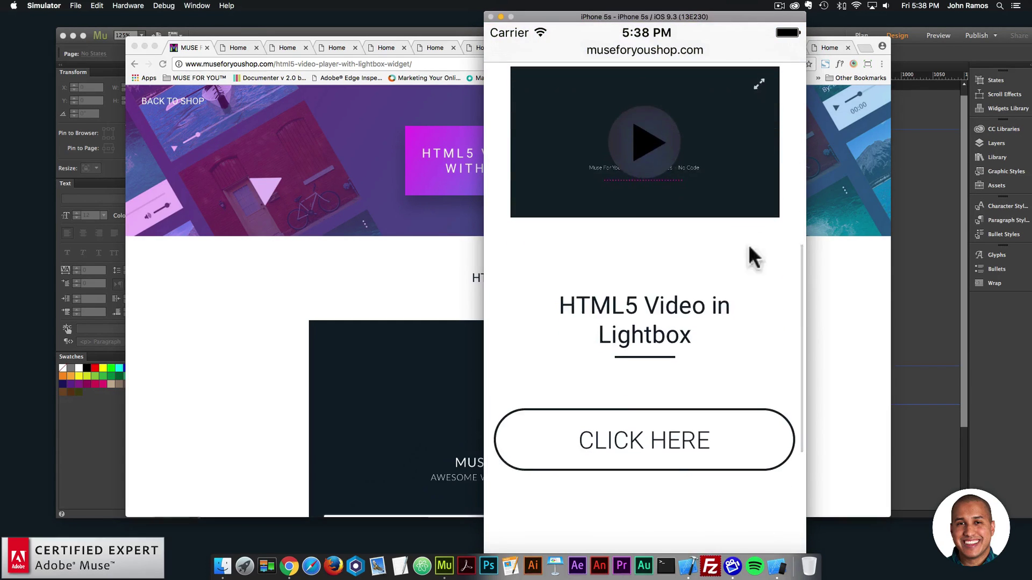
{"action": "left_click", "coordinate": [655, 330]}
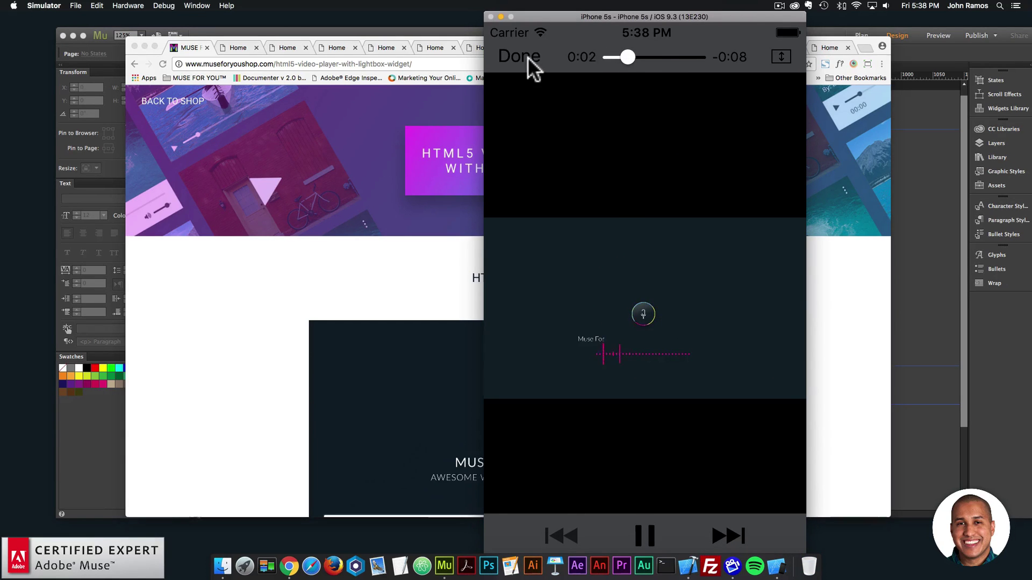
{"action": "left_click", "coordinate": [527, 57]}
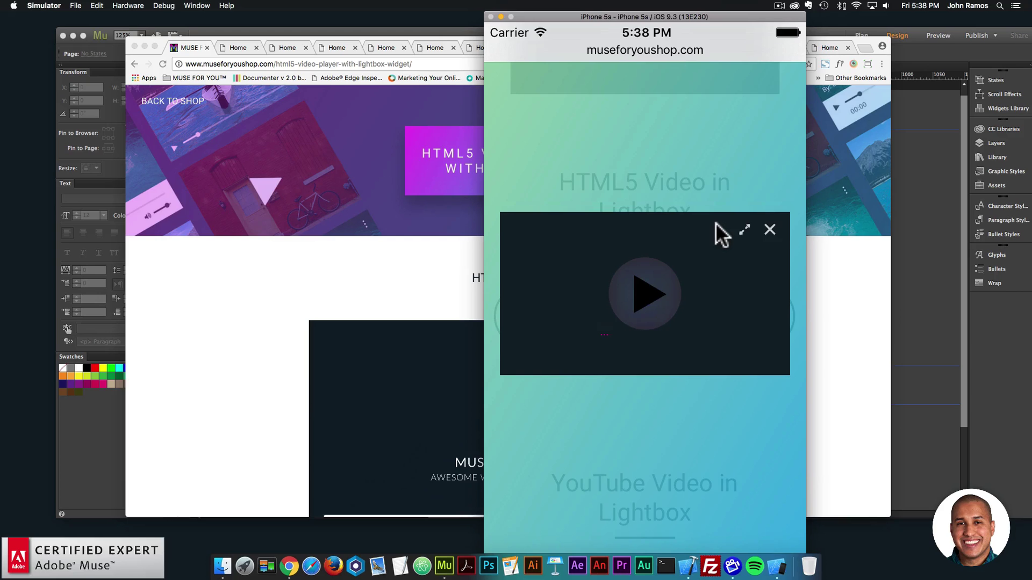
{"action": "left_click", "coordinate": [772, 230]}
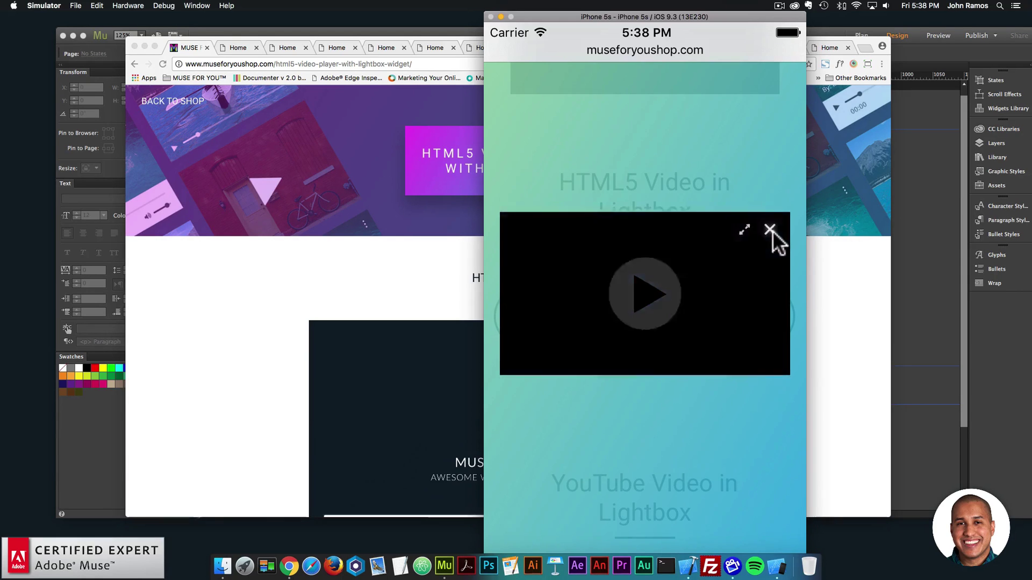
Play the YouTube lightbox video on the simulated iPhone, exit the full-screen player, and close the lightbox.
{"action": "scroll", "coordinate": [707, 219], "scroll_direction": "down", "scroll_amount": 5}
{"action": "left_click", "coordinate": [653, 372]}
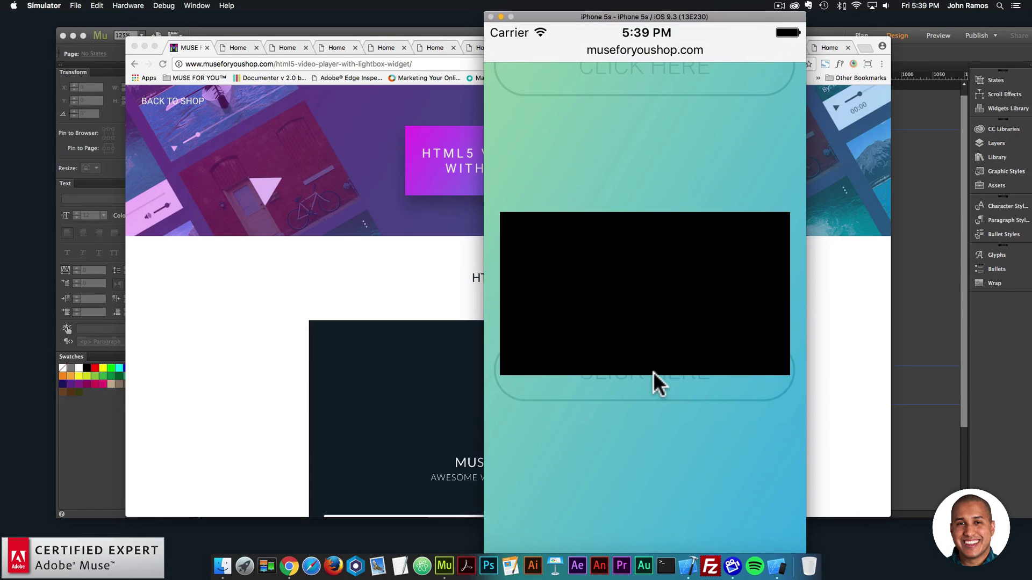
{"action": "left_click", "coordinate": [647, 293]}
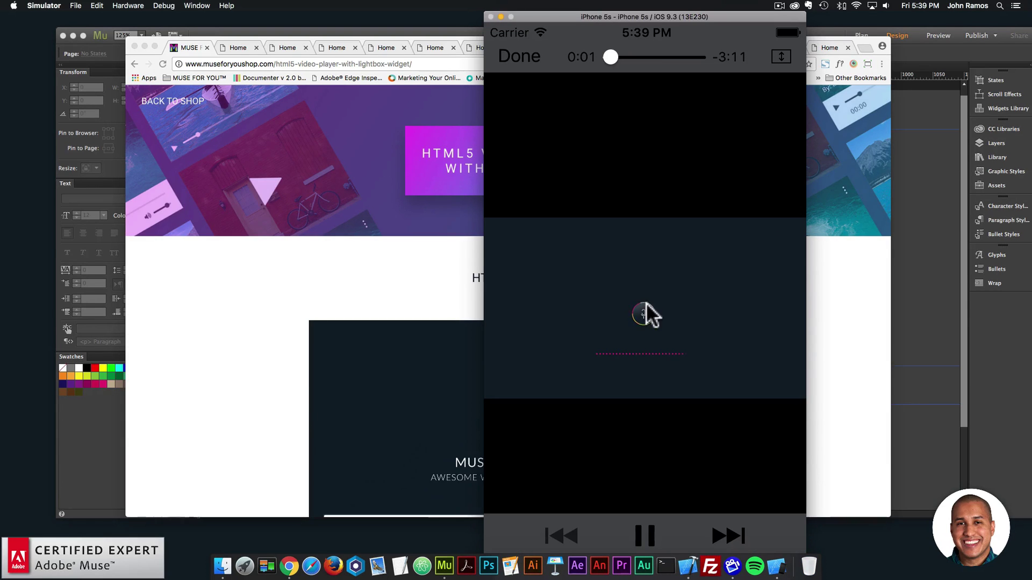
{"action": "left_click", "coordinate": [529, 56]}
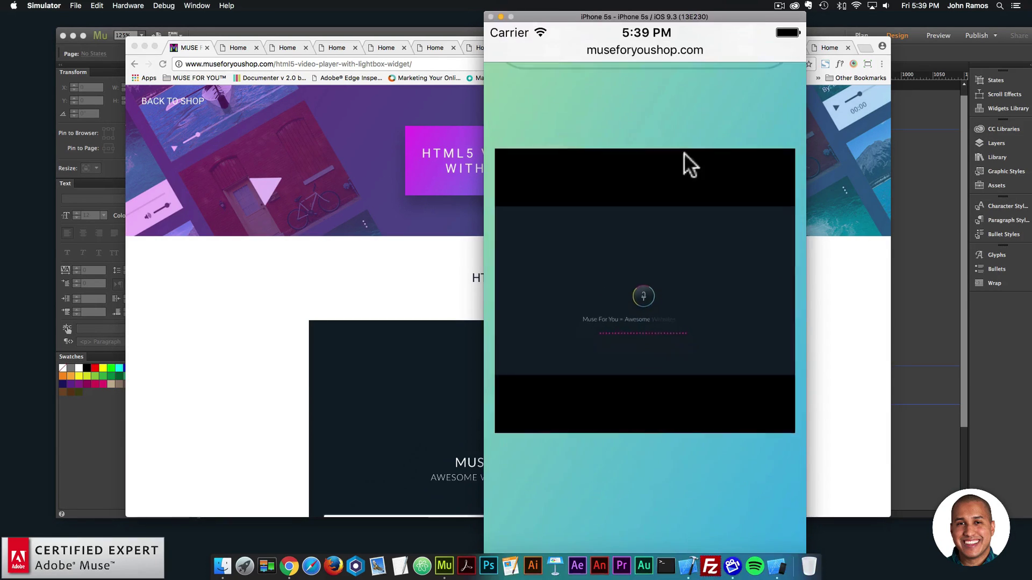
{"action": "left_click_drag", "start_coordinate": [692, 176], "coordinate": [701, 302]}
{"action": "left_click", "coordinate": [714, 170]}
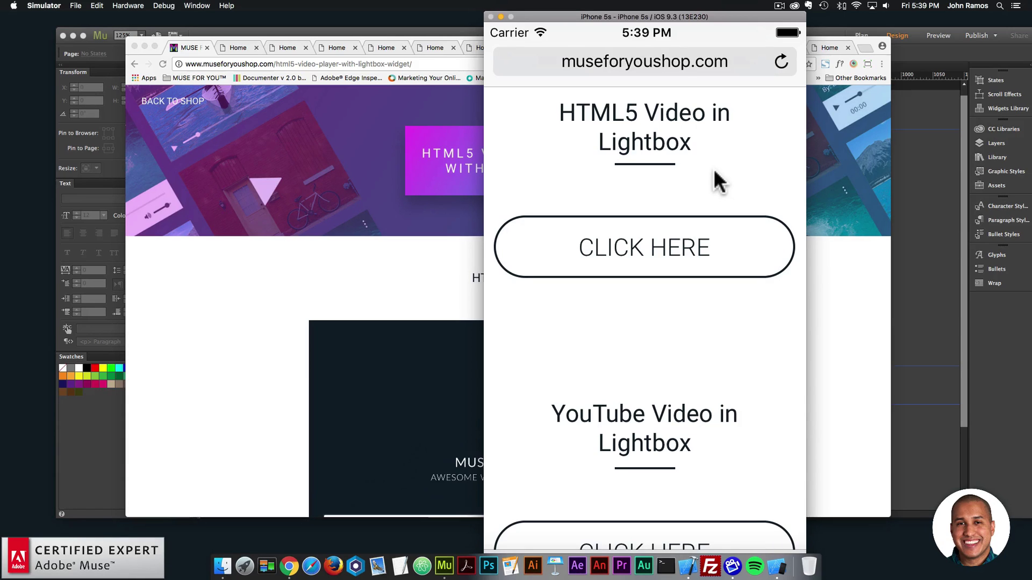
In a new Chrome tab, open museforyoushop.com, follow its join offer, and find the HTML5 Video Player with Lightbox widget in the shop.
{"action": "left_click", "coordinate": [368, 266]}
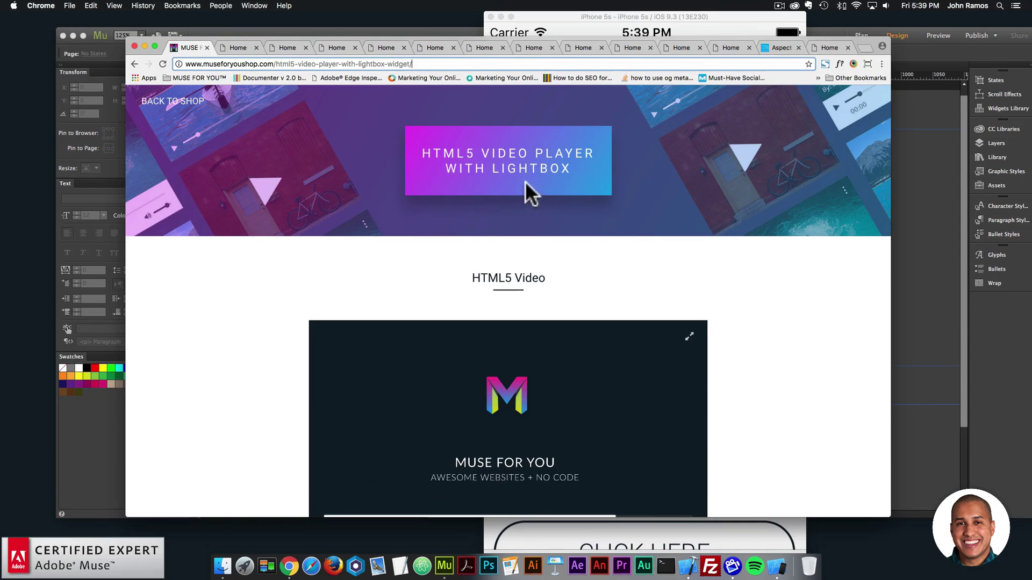
{"action": "left_click", "coordinate": [864, 47]}
{"action": "type", "text": "museforyoushop.com"}
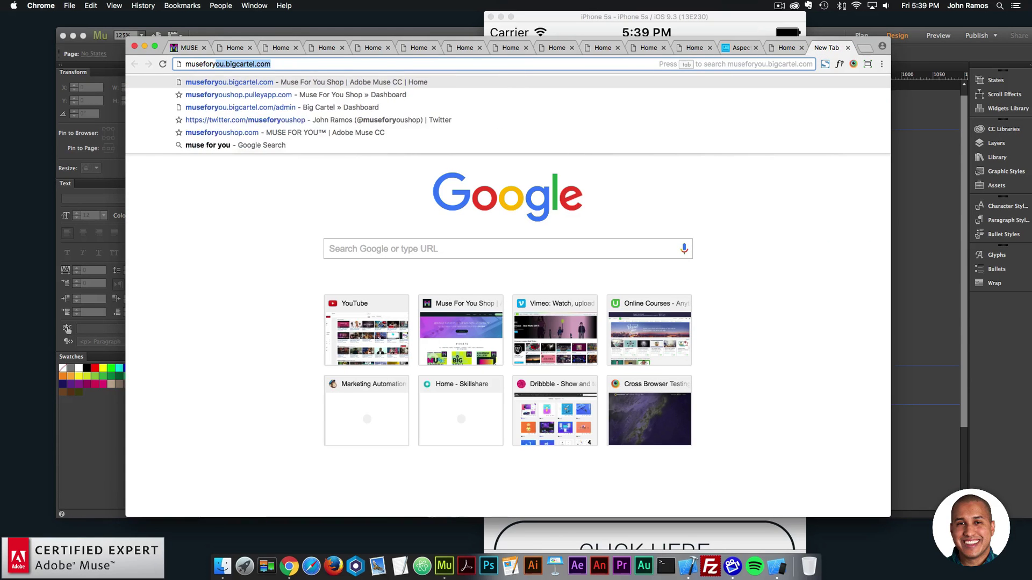
{"action": "key", "text": "Return"}
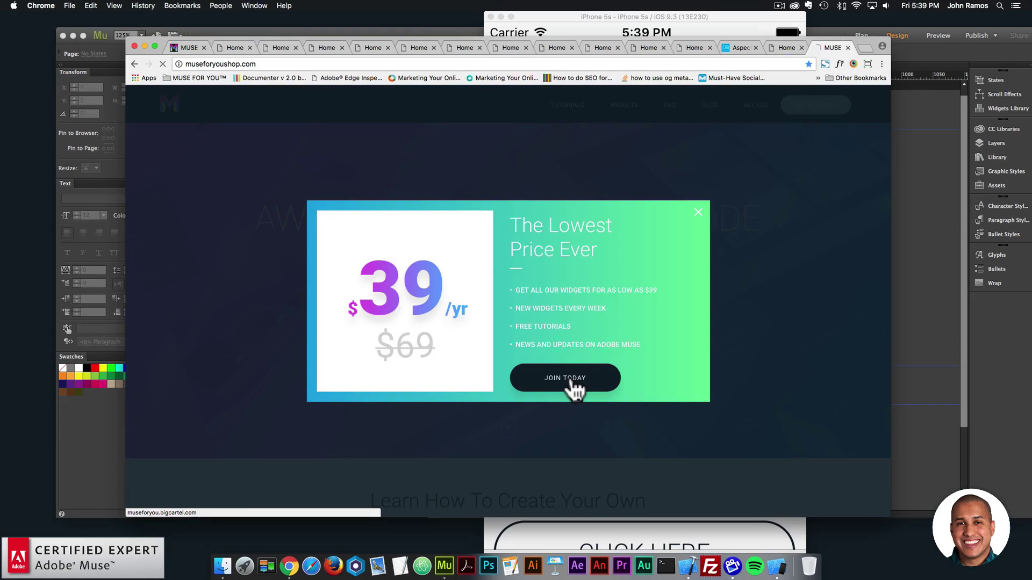
{"action": "left_click", "coordinate": [572, 382]}
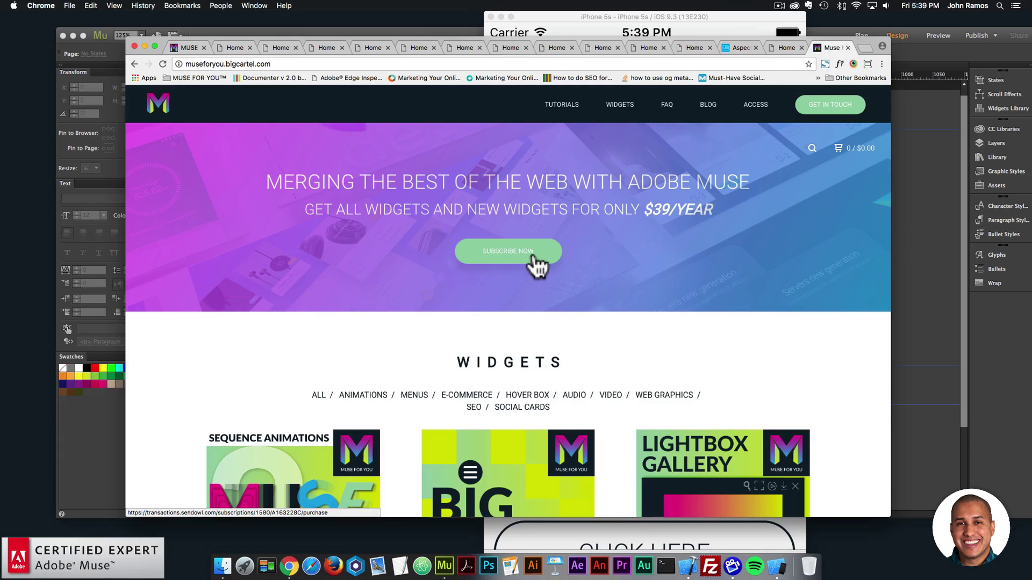
{"action": "scroll", "coordinate": [535, 266], "scroll_direction": "down", "scroll_amount": 5}
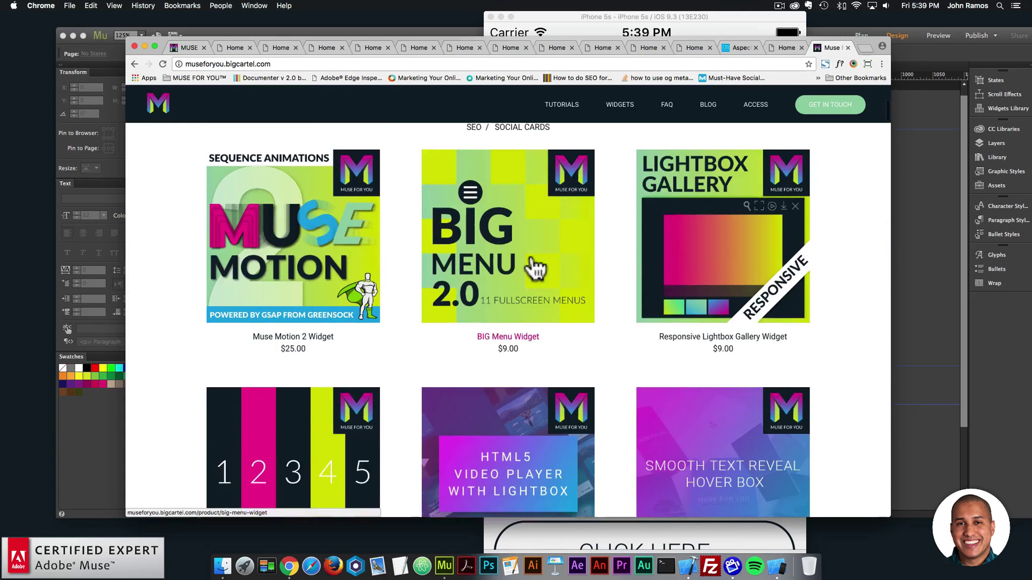
{"action": "scroll", "coordinate": [534, 269], "scroll_direction": "down", "scroll_amount": 3}
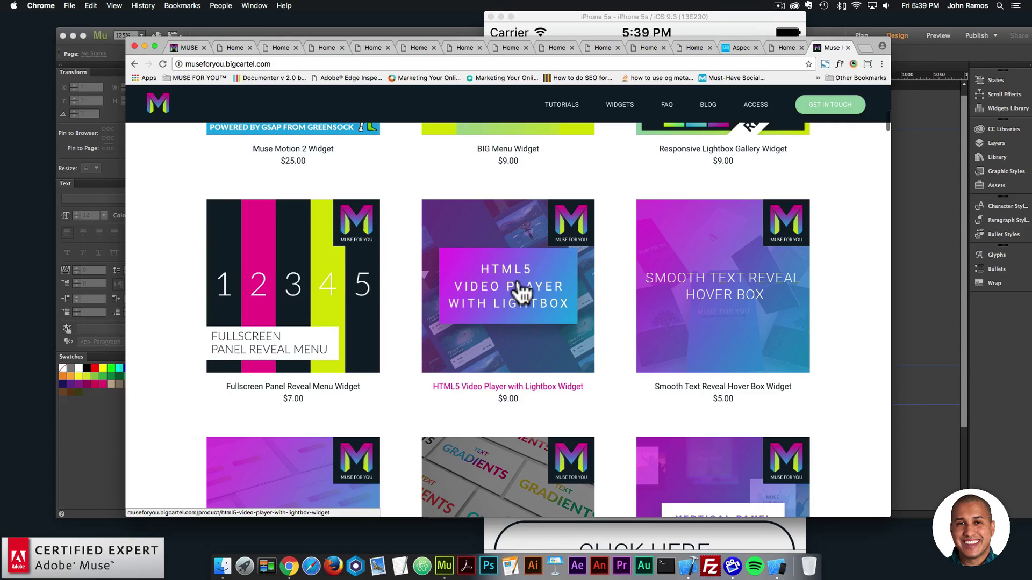
Open the HTML5 Video Player with Lightbox product page, view its preview, return, and review the included widgets and features.
{"action": "left_click", "coordinate": [519, 293]}
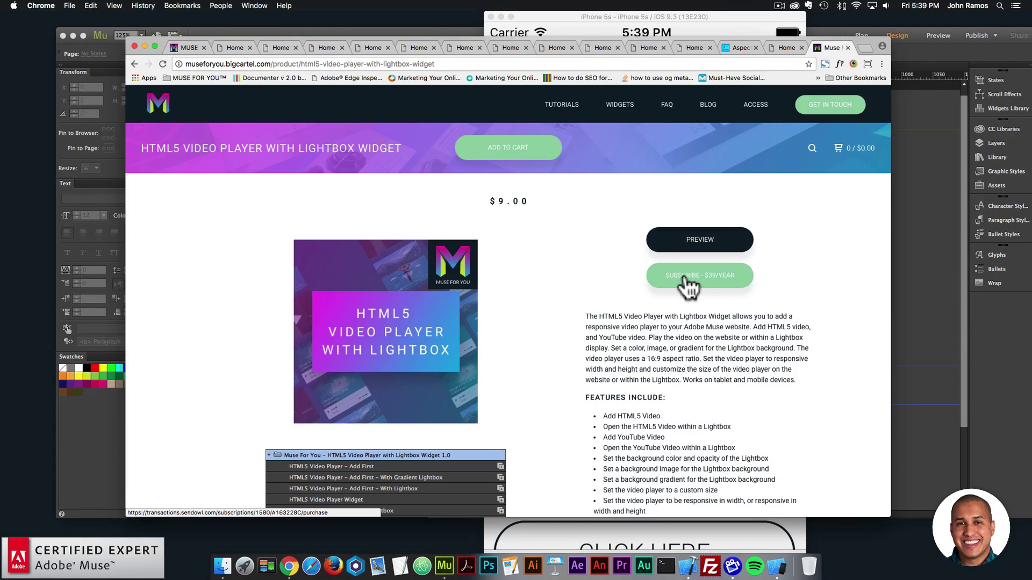
{"action": "left_click", "coordinate": [693, 240]}
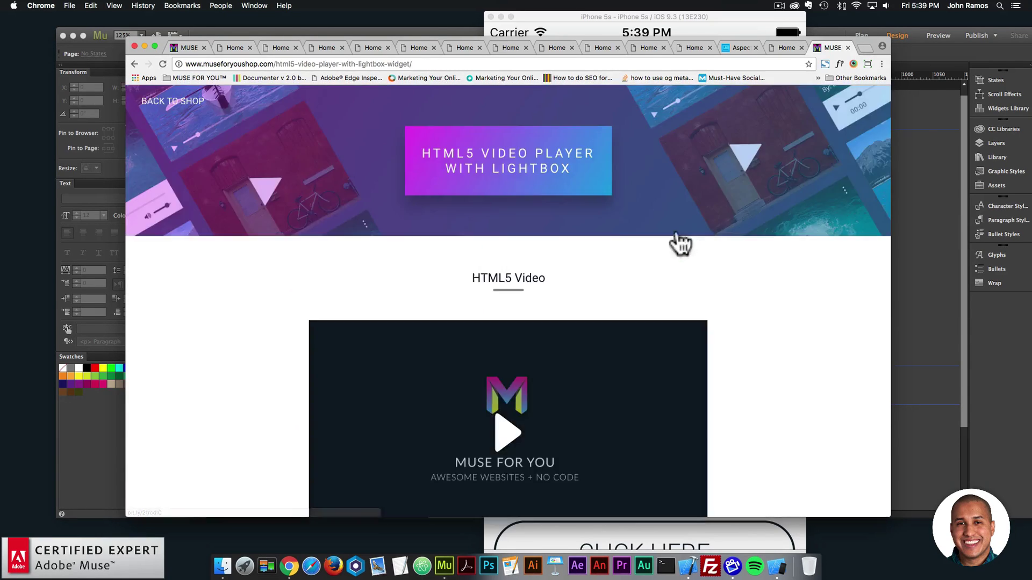
{"action": "left_click", "coordinate": [138, 63]}
{"action": "scroll", "coordinate": [514, 255], "scroll_direction": "down", "scroll_amount": 5}
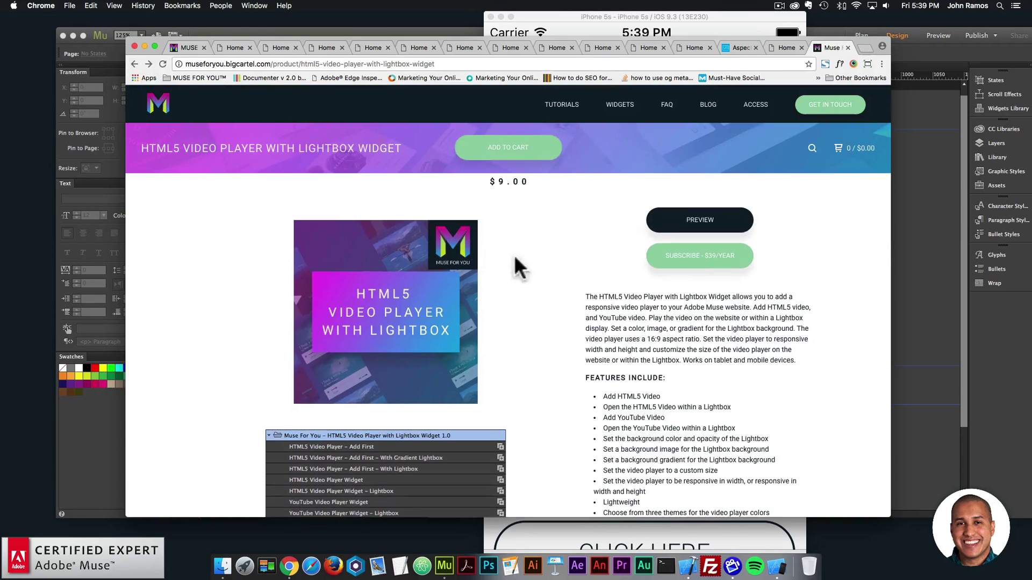
{"action": "scroll", "coordinate": [661, 314], "scroll_direction": "down", "scroll_amount": 4}
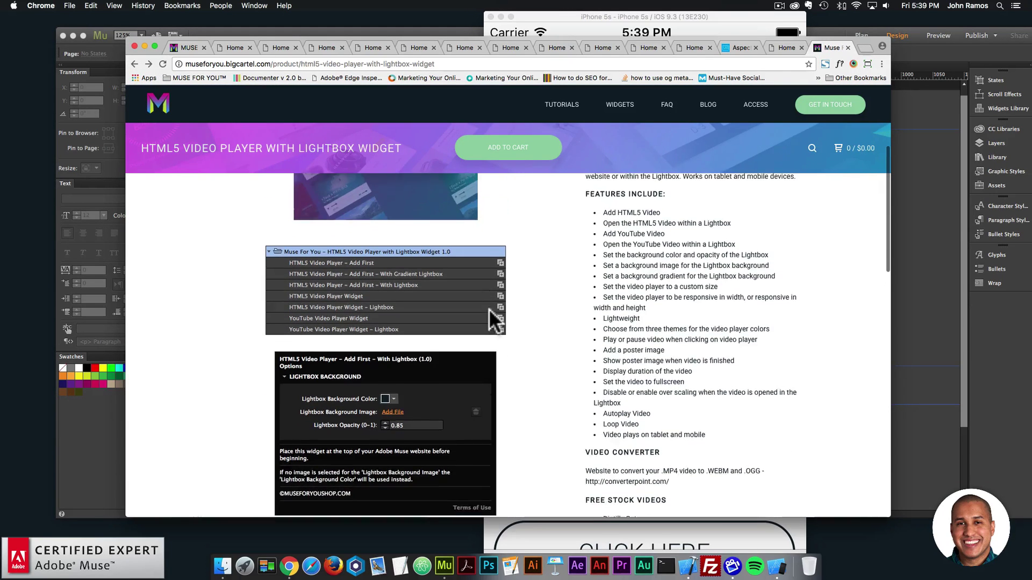
{"action": "scroll", "coordinate": [359, 192], "scroll_direction": "up", "scroll_amount": 1}
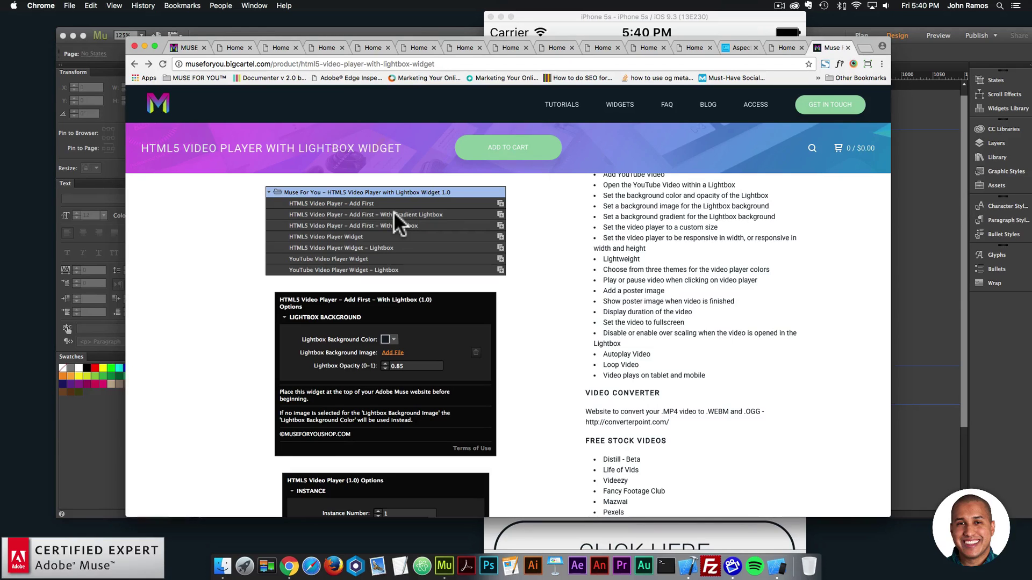
In Adobe Muse, replace the page's Add First – With Lightbox widget with Add First – With Gradient Lightbox and view its options.
{"action": "left_click", "coordinate": [914, 188]}
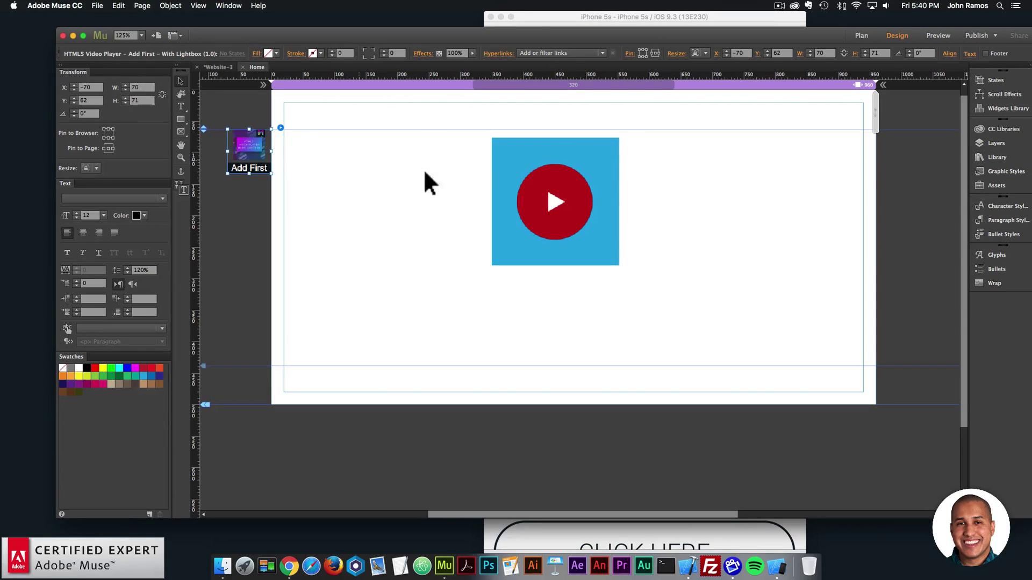
{"action": "key", "text": "Delete"}
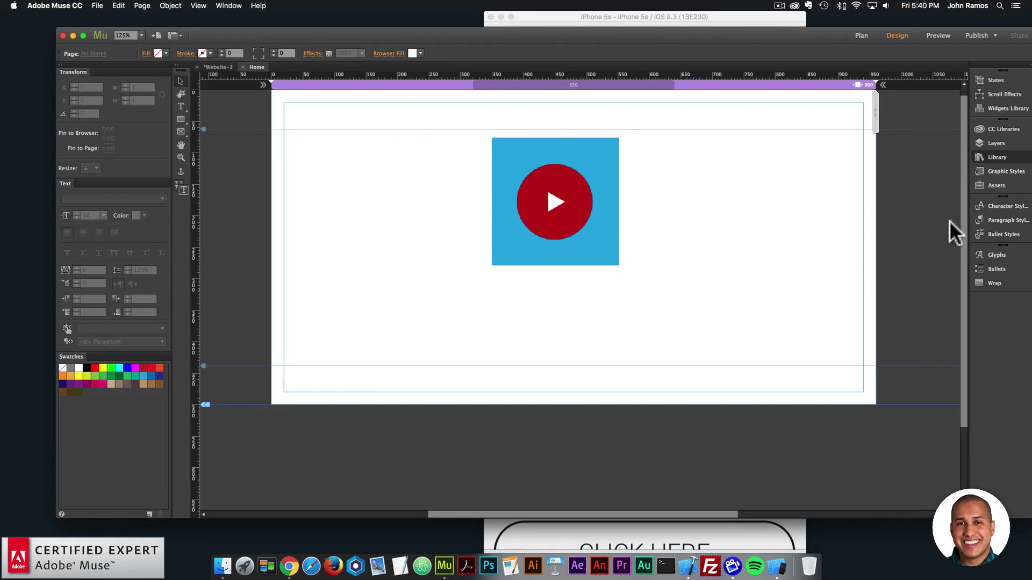
{"action": "left_click", "coordinate": [997, 157]}
{"action": "scroll", "coordinate": [962, 283], "scroll_direction": "down", "scroll_amount": 3}
{"action": "scroll", "coordinate": [946, 279], "scroll_direction": "up", "scroll_amount": 2}
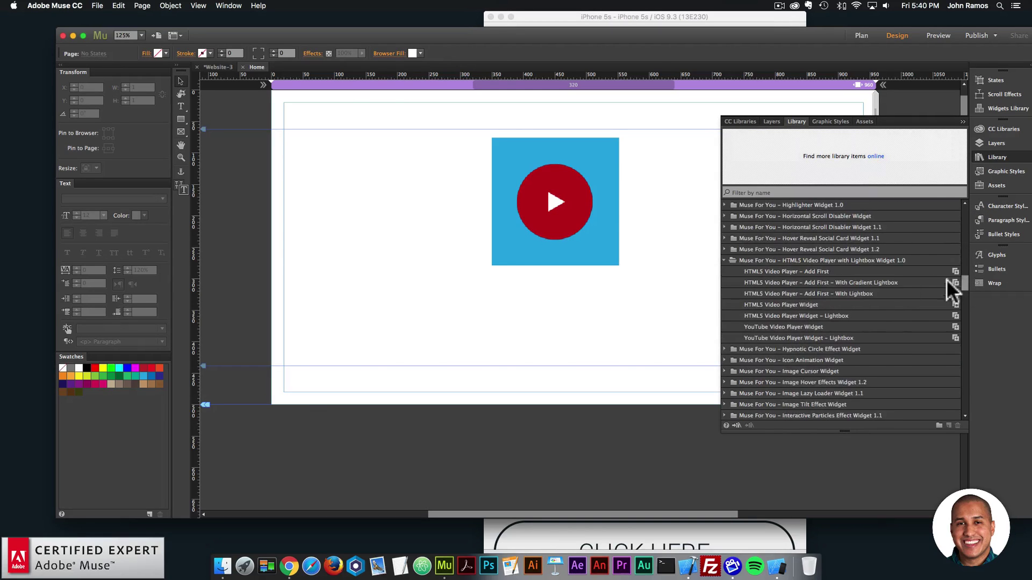
{"action": "left_click", "coordinate": [800, 282]}
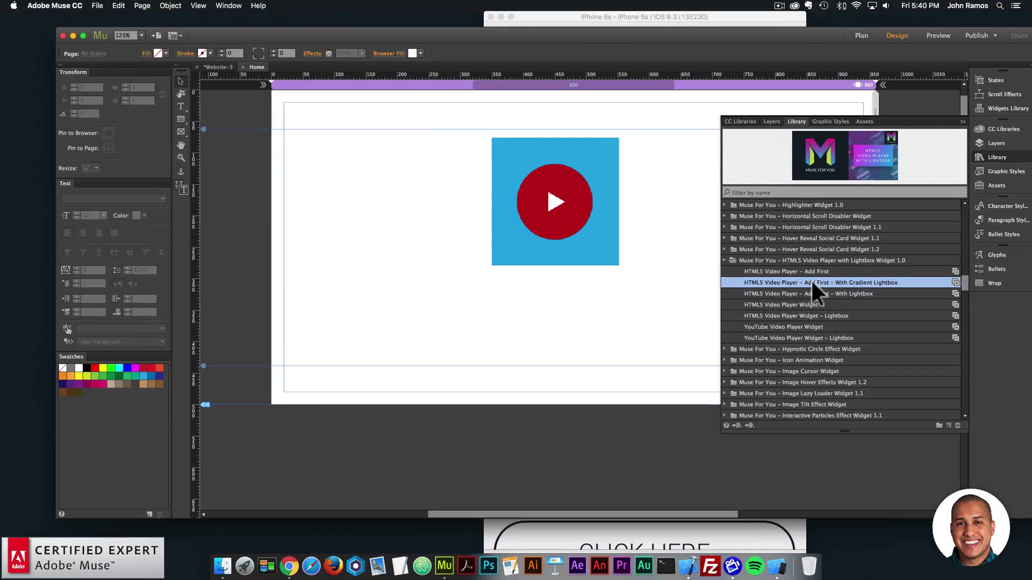
{"action": "left_click_drag", "start_coordinate": [763, 280], "coordinate": [258, 153]}
{"action": "left_click", "coordinate": [280, 127]}
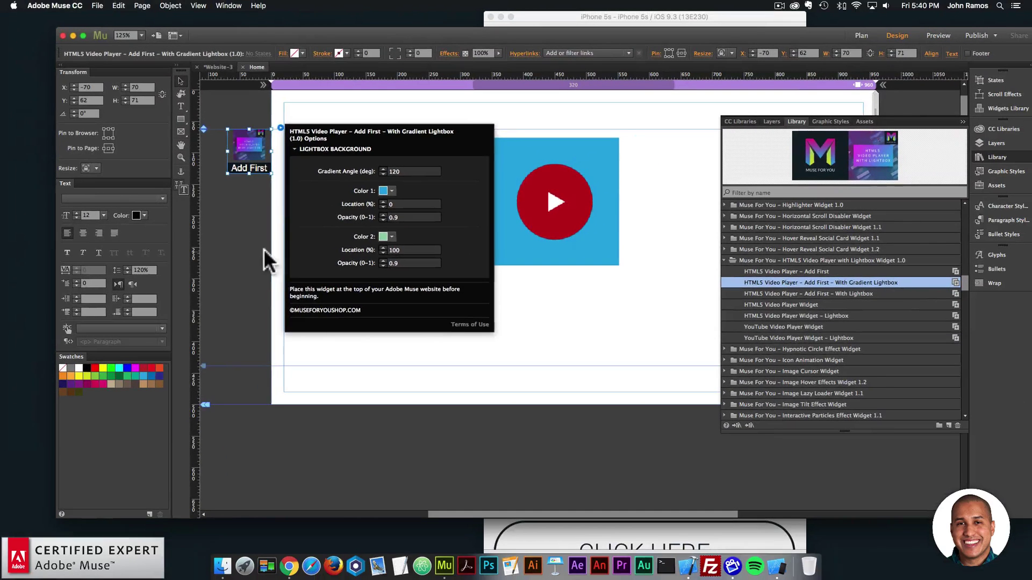
{"action": "left_click", "coordinate": [52, 320]}
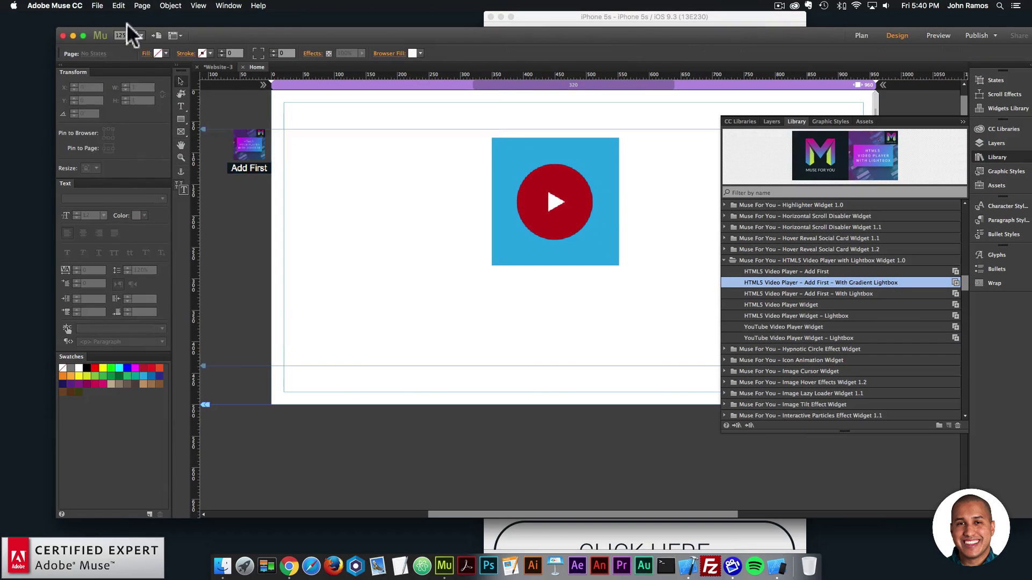
Preview the page in the browser, open the YouTube video in the gradient lightbox, and play and pause it.
{"action": "left_click", "coordinate": [98, 5]}
{"action": "left_click", "coordinate": [146, 166]}
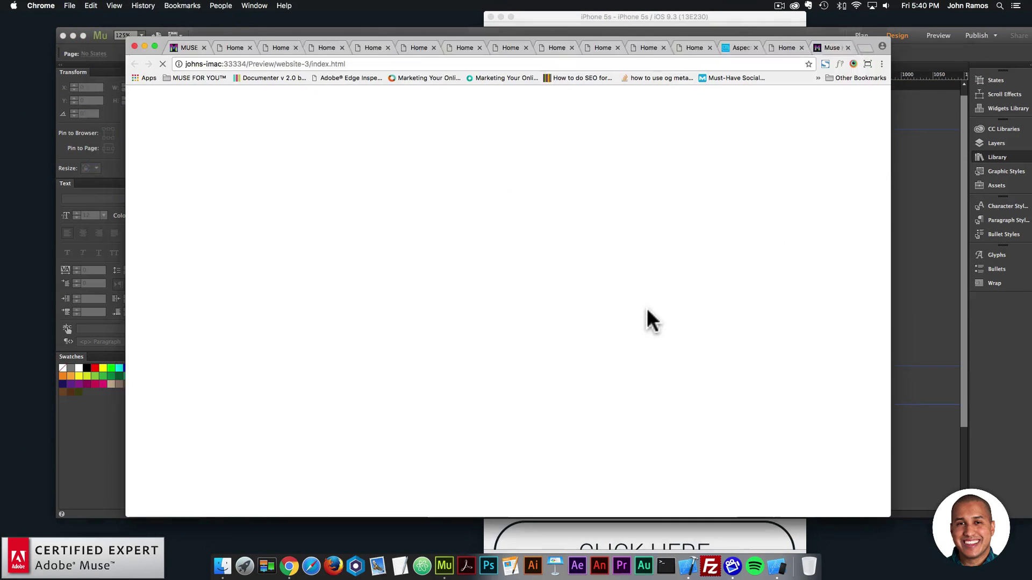
{"action": "left_click", "coordinate": [497, 199]}
{"action": "left_click", "coordinate": [508, 301]}
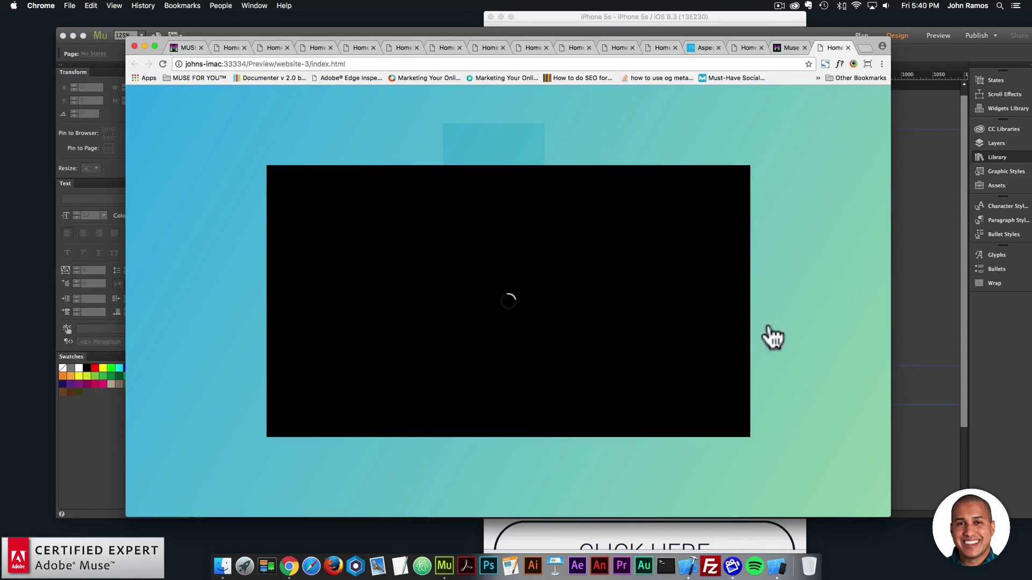
{"action": "left_click", "coordinate": [507, 425]}
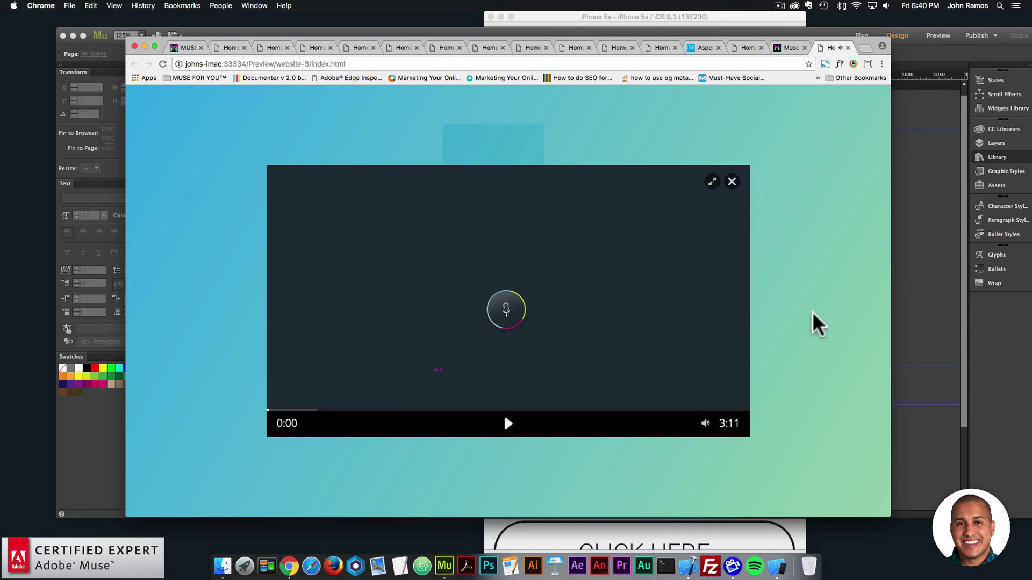
Switch to Adobe Muse and open the options of the Add First – With Gradient Lightbox widget.
{"action": "left_click", "coordinate": [917, 231]}
{"action": "left_click", "coordinate": [269, 143]}
{"action": "left_click", "coordinate": [281, 128]}
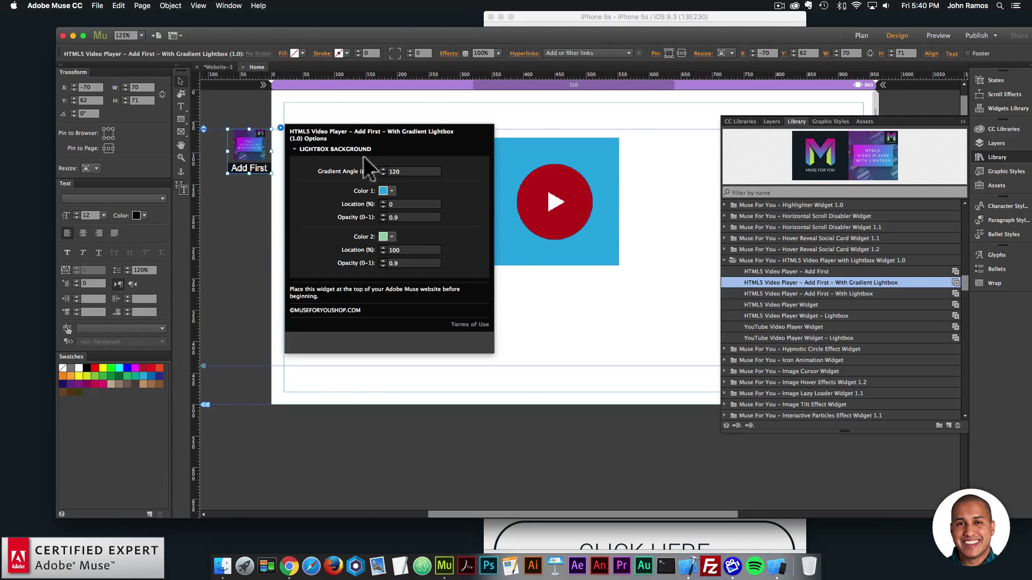
Switch to Chrome and review the list of included widgets on the shop's product page.
{"action": "left_click", "coordinate": [295, 569]}
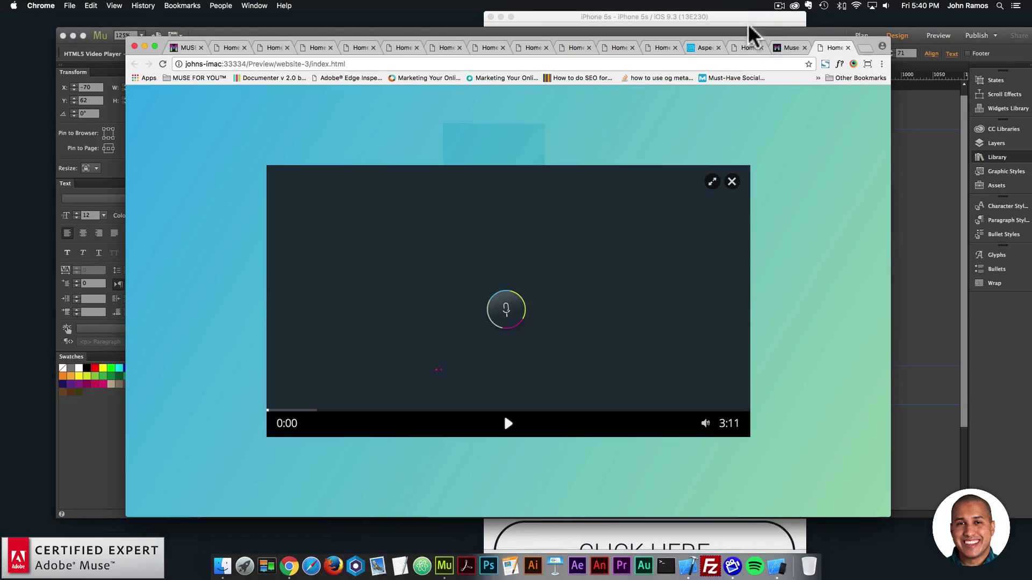
{"action": "left_click", "coordinate": [790, 49]}
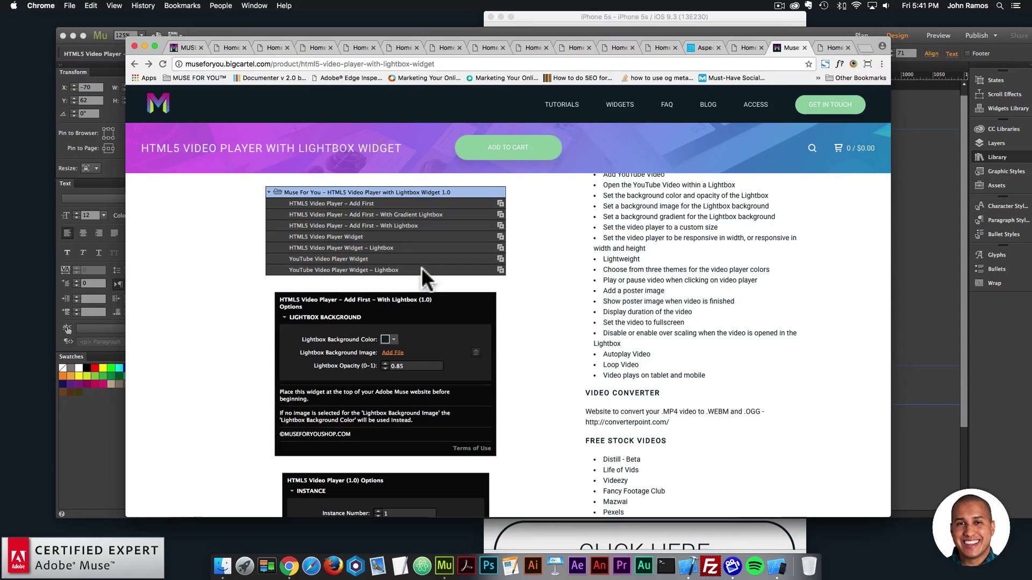
{"action": "scroll", "coordinate": [421, 267], "scroll_direction": "down", "scroll_amount": 1}
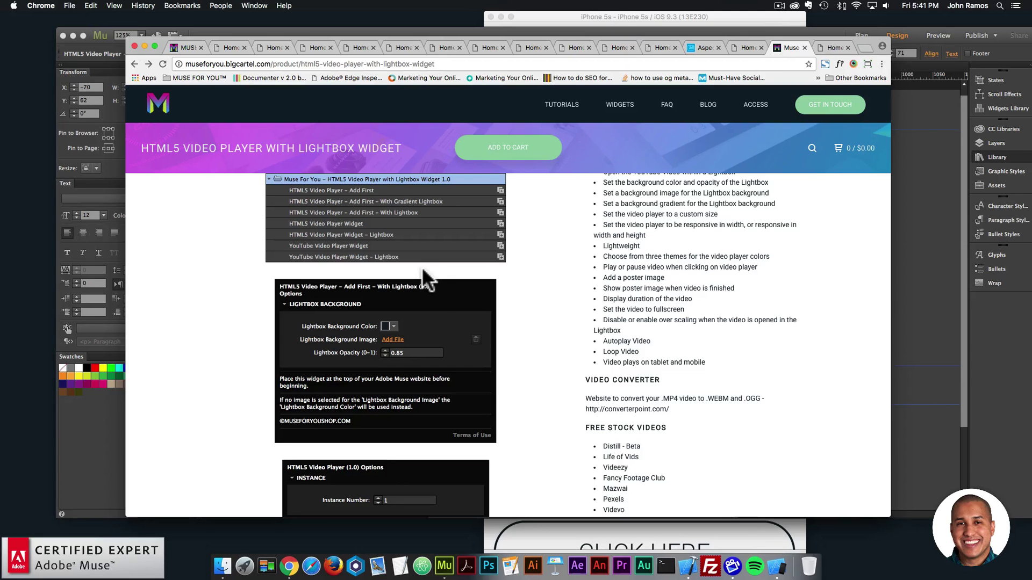
Switch to Adobe Muse and open the options of the YouTube Video Player – Lightbox widget on the page.
{"action": "left_click", "coordinate": [927, 149]}
{"action": "left_click", "coordinate": [546, 162]}
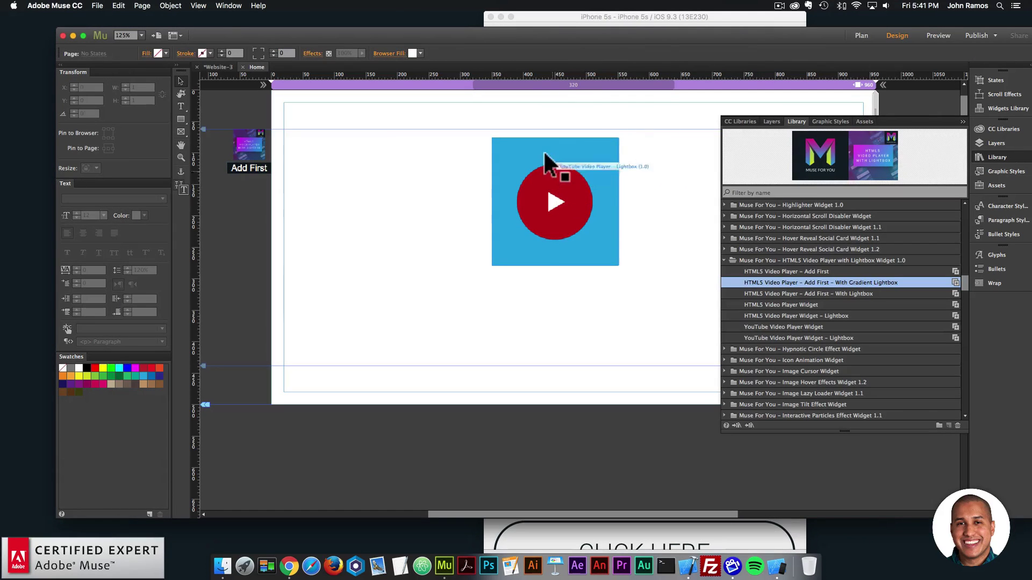
{"action": "left_click", "coordinate": [626, 136]}
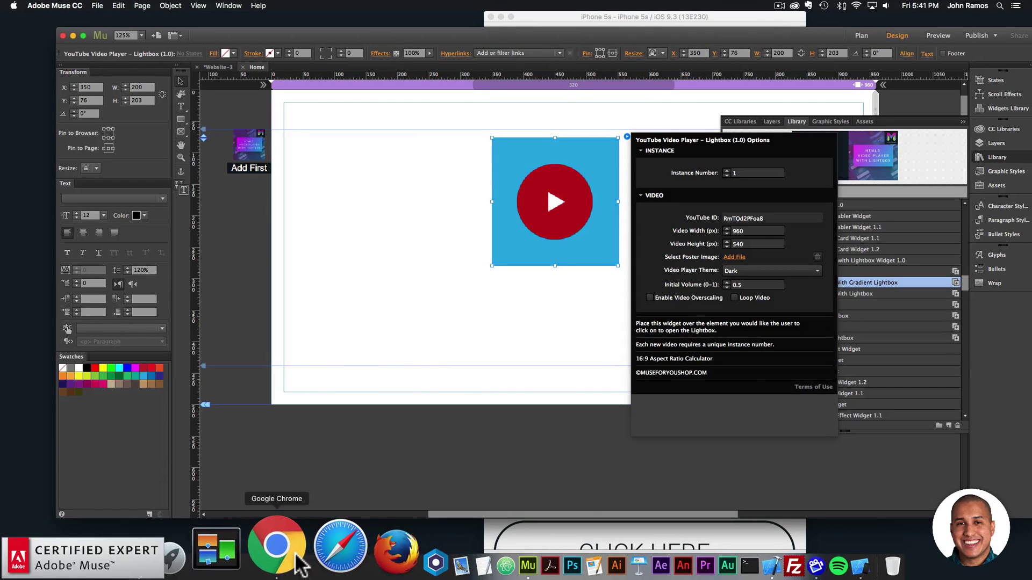
Switch to Chrome and examine the product page's widget option screenshots, comments section, free stock video sources, and video converter link.
{"action": "left_click", "coordinate": [276, 546]}
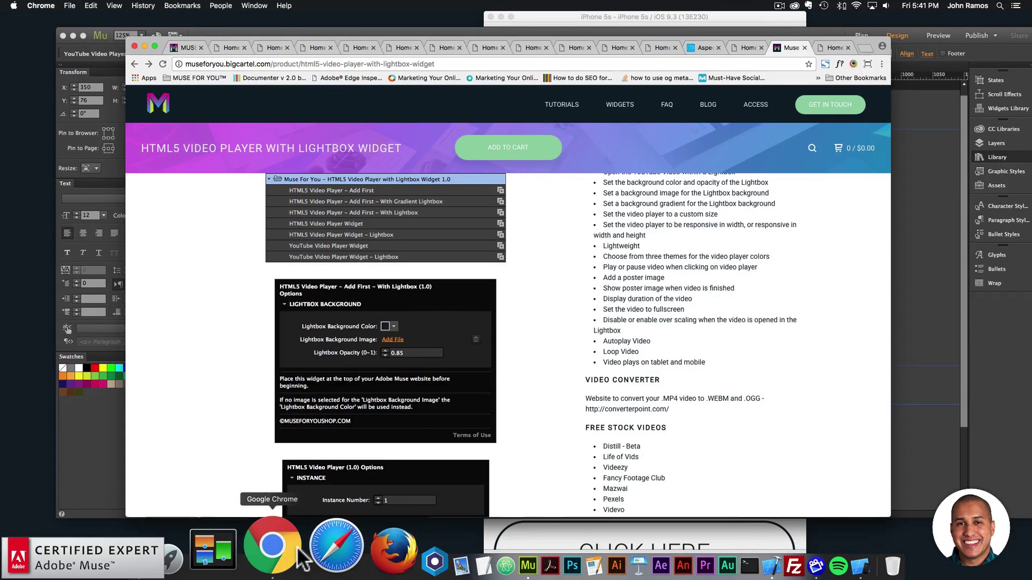
{"action": "scroll", "coordinate": [408, 333], "scroll_direction": "down", "scroll_amount": 4}
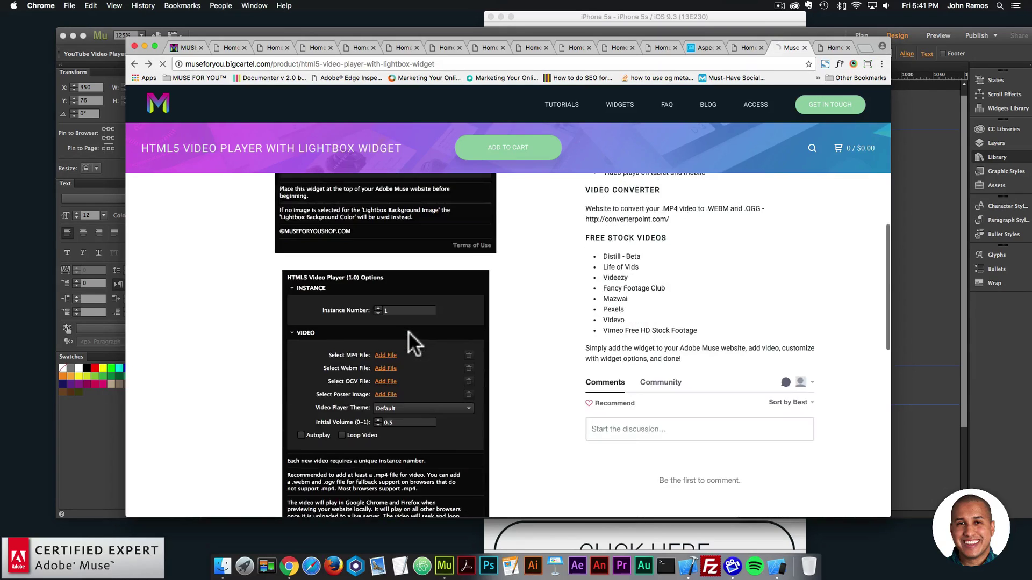
{"action": "scroll", "coordinate": [415, 323], "scroll_direction": "down", "scroll_amount": 3}
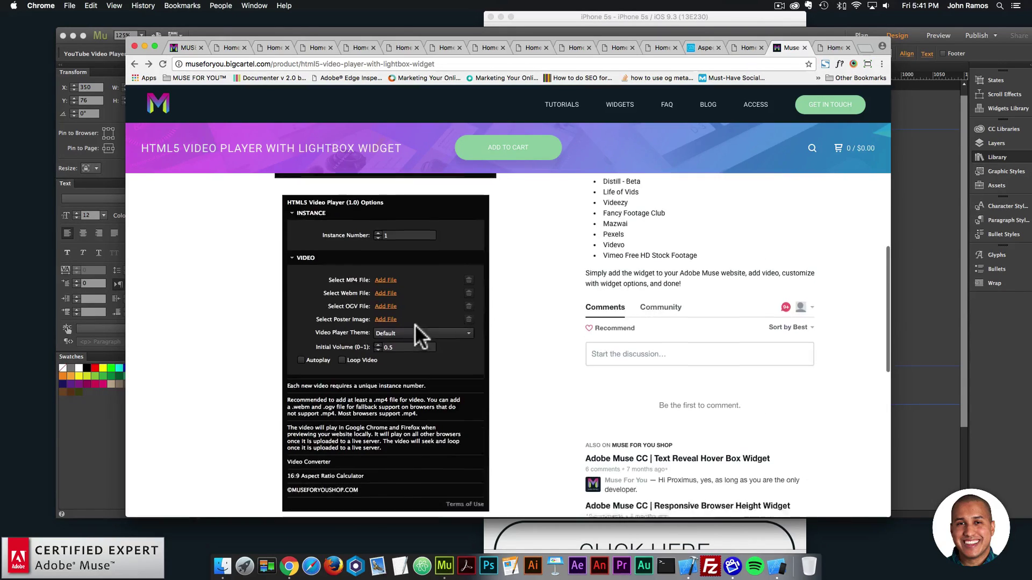
{"action": "scroll", "coordinate": [412, 333], "scroll_direction": "down", "scroll_amount": 3}
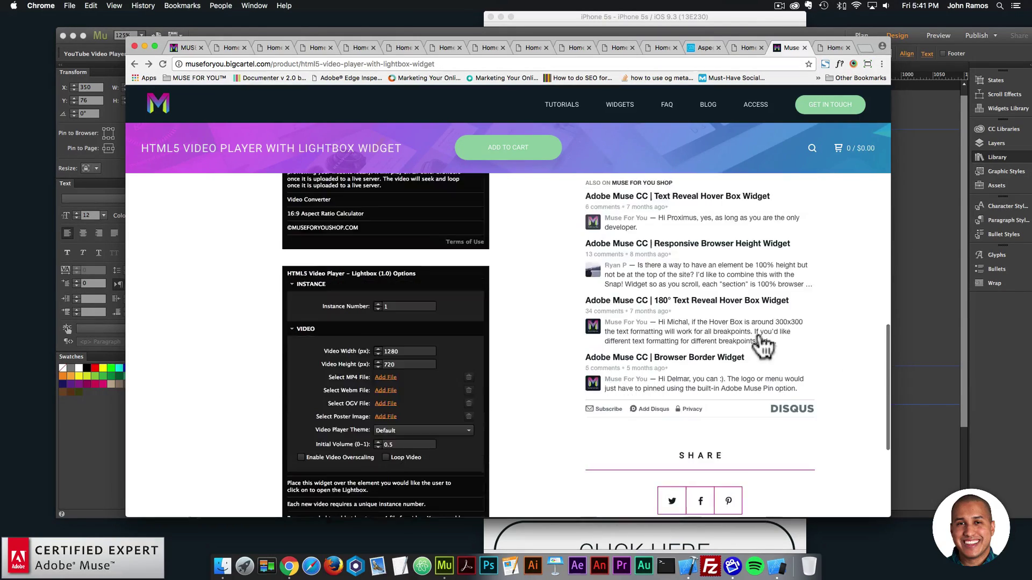
{"action": "scroll", "coordinate": [677, 328], "scroll_direction": "up", "scroll_amount": 4}
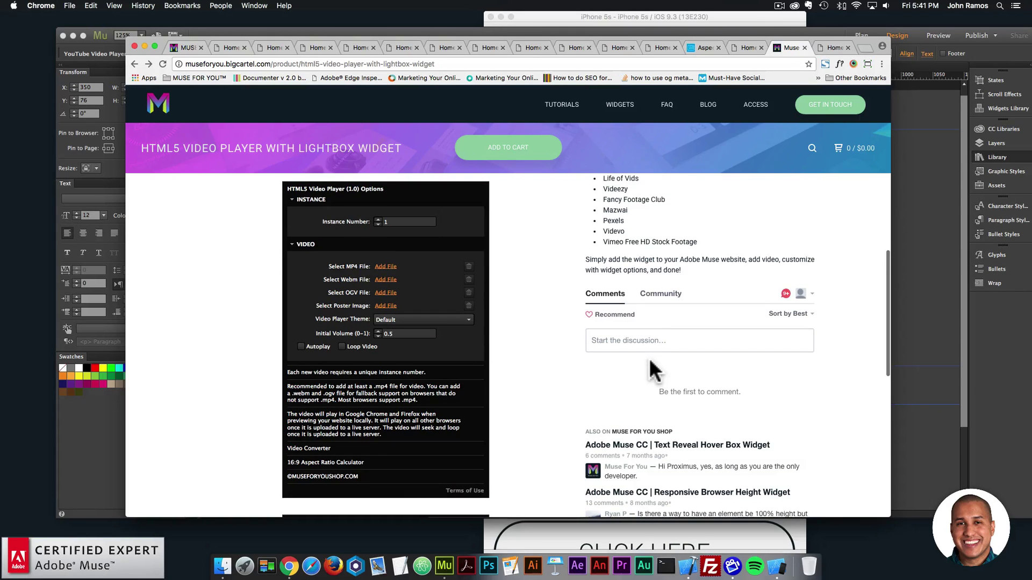
{"action": "scroll", "coordinate": [667, 331], "scroll_direction": "up", "scroll_amount": 1}
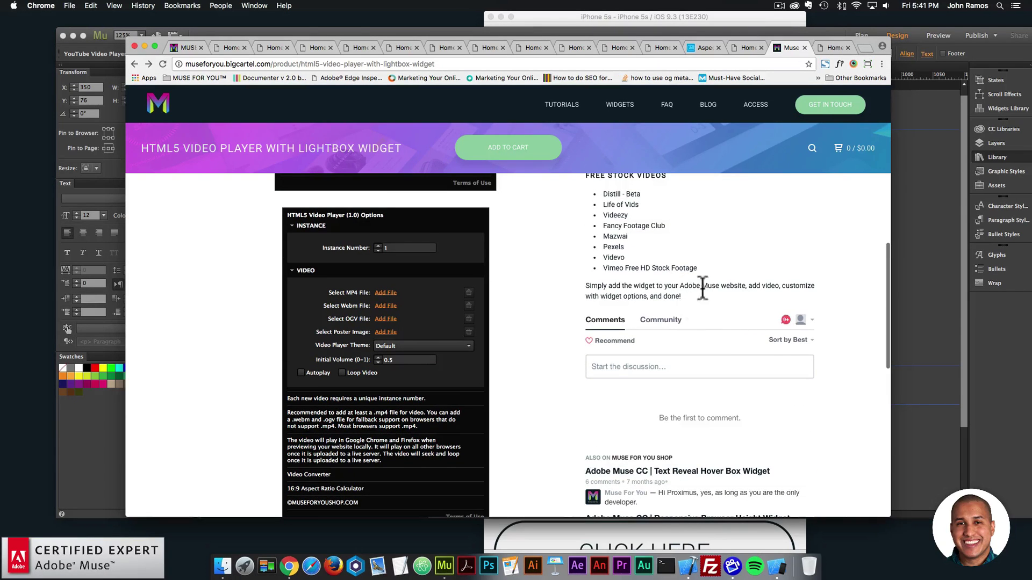
{"action": "scroll", "coordinate": [694, 312], "scroll_direction": "up", "scroll_amount": 2}
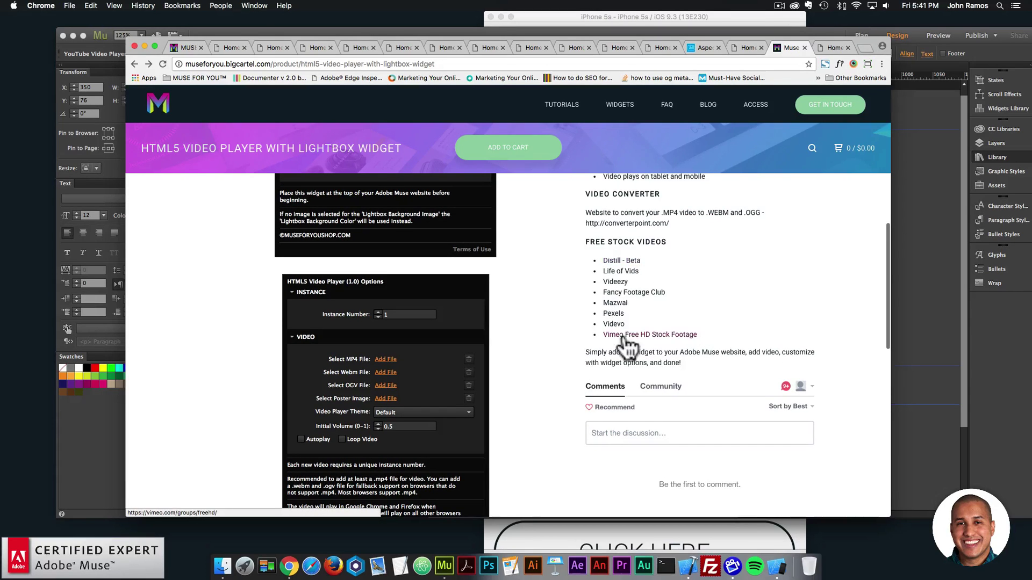
{"action": "scroll", "coordinate": [623, 295], "scroll_direction": "up", "scroll_amount": 1}
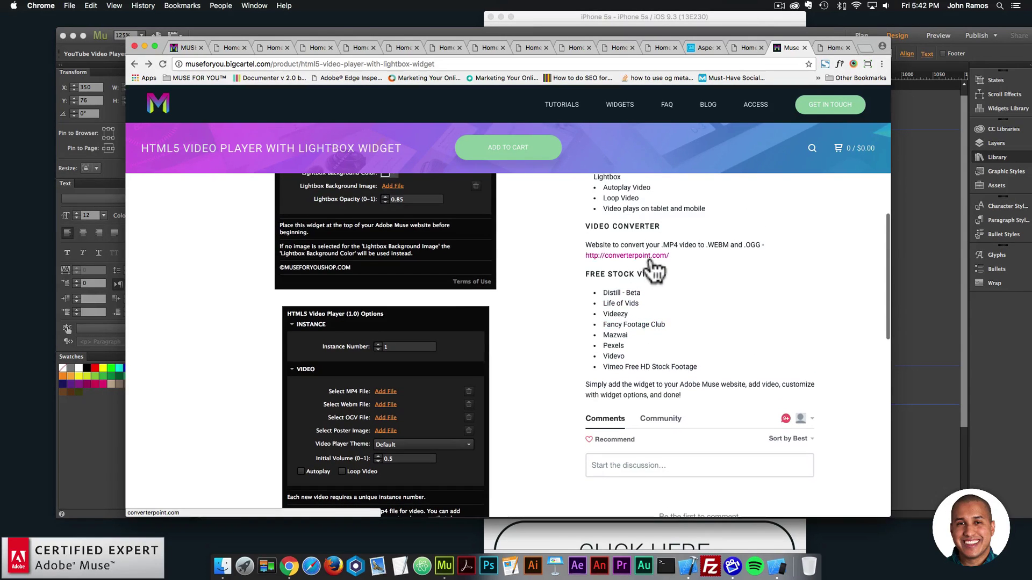
{"action": "scroll", "coordinate": [655, 271], "scroll_direction": "up", "scroll_amount": 2}
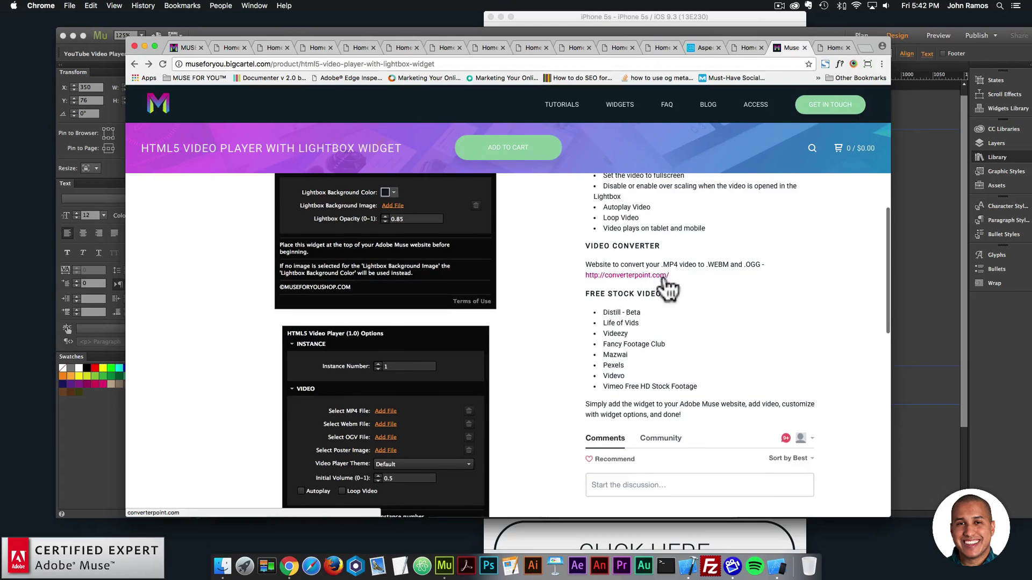
{"action": "scroll", "coordinate": [666, 289], "scroll_direction": "up", "scroll_amount": 10}
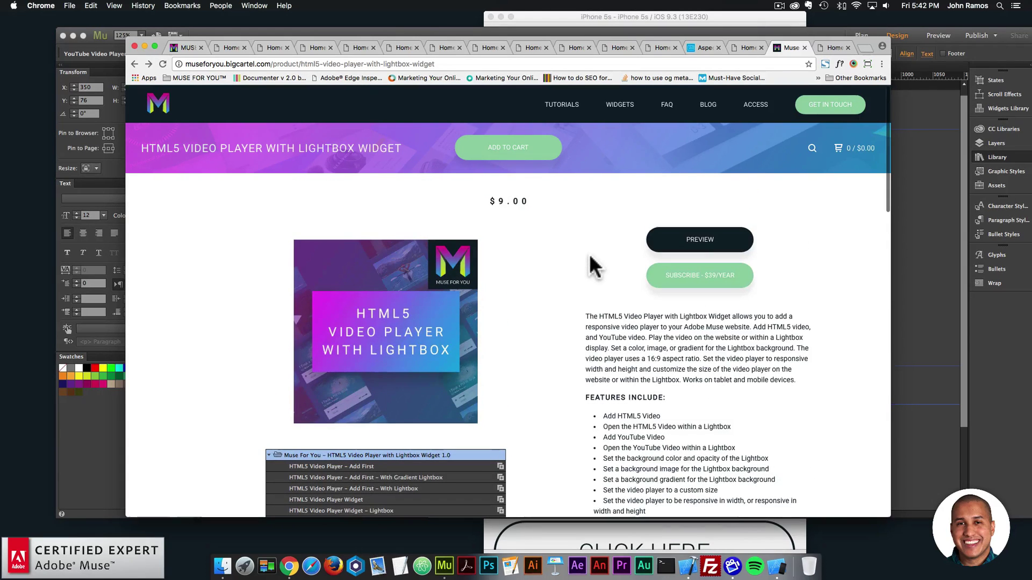